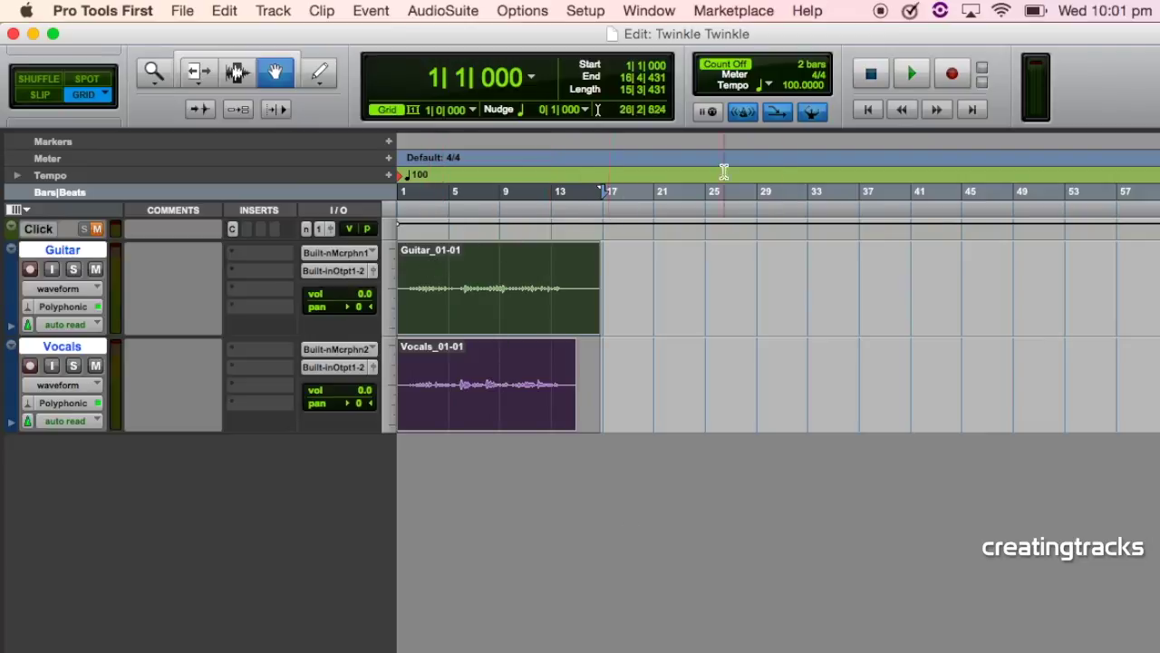
# Step: Play the session from the beginning, then stop playback
pyautogui.click(869, 109)
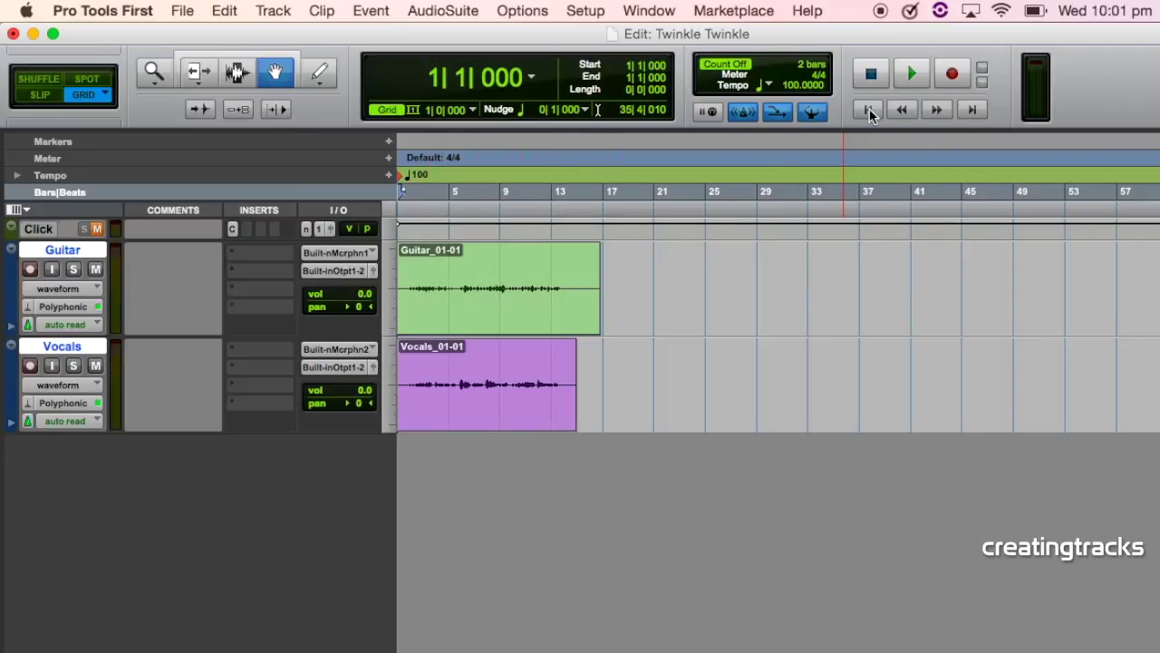
pyautogui.click(916, 73)
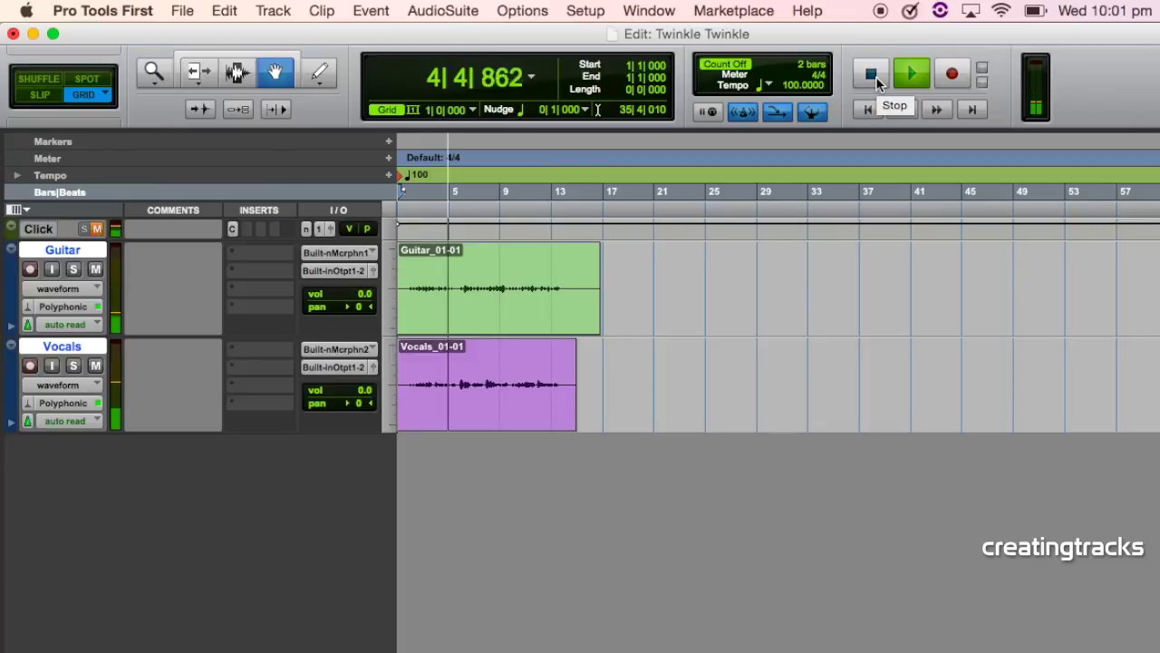
pyautogui.click(871, 75)
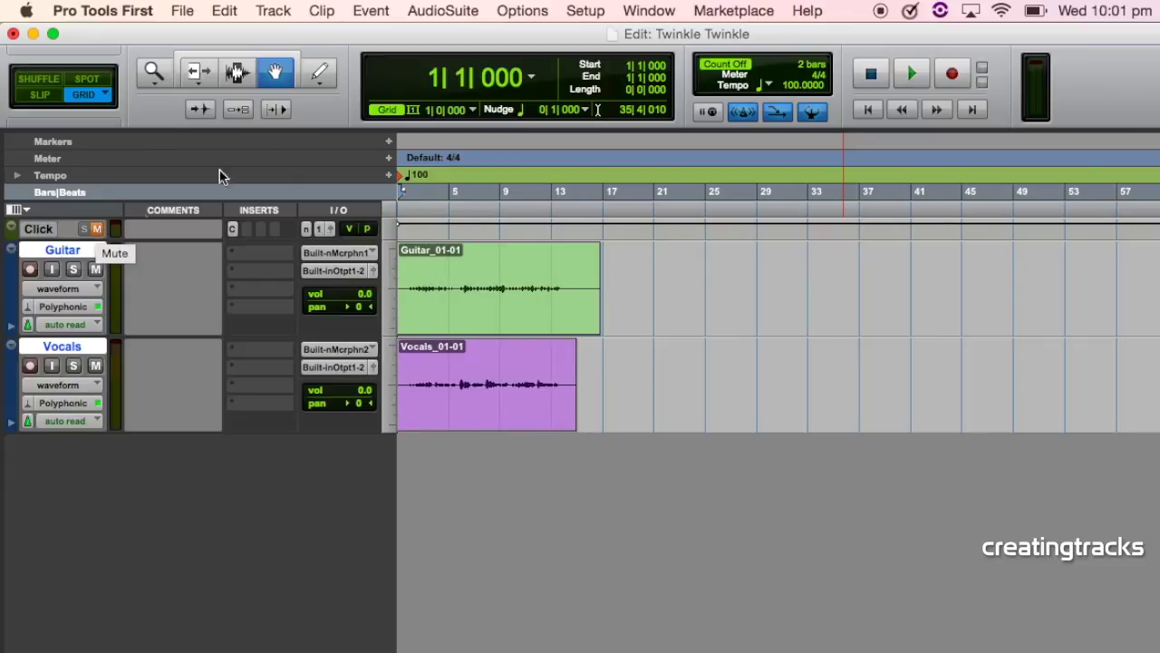
# Step: Create one new stereo Instrument Track (Inst 1) from the Track > New dialog
pyautogui.click(274, 12)
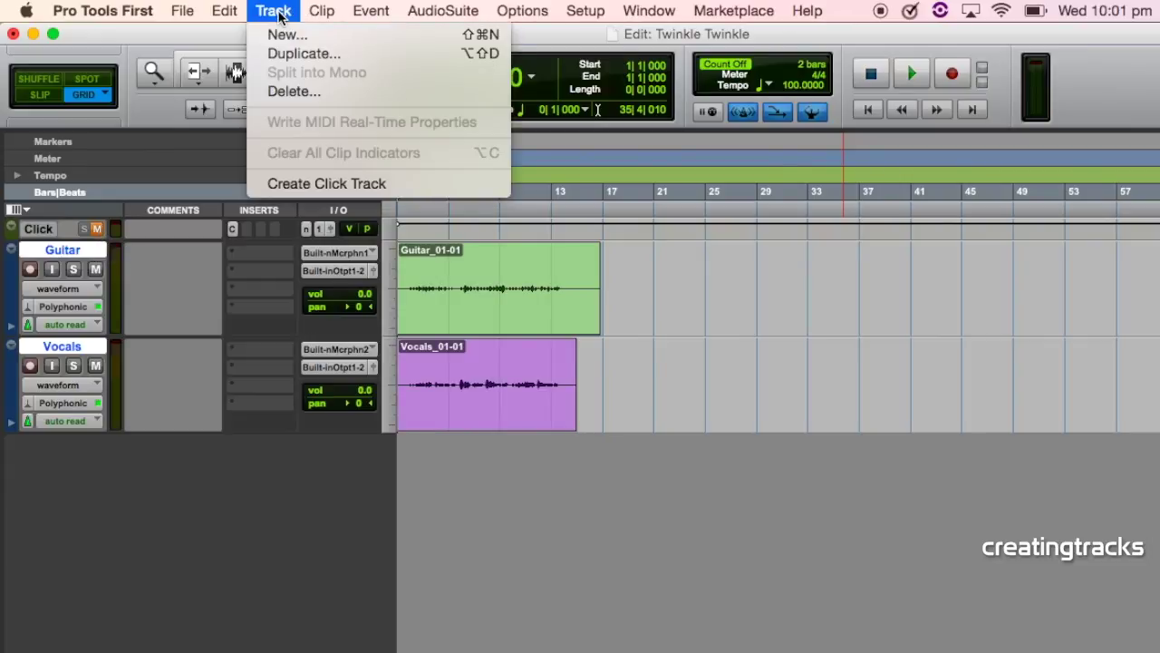
pyautogui.click(297, 36)
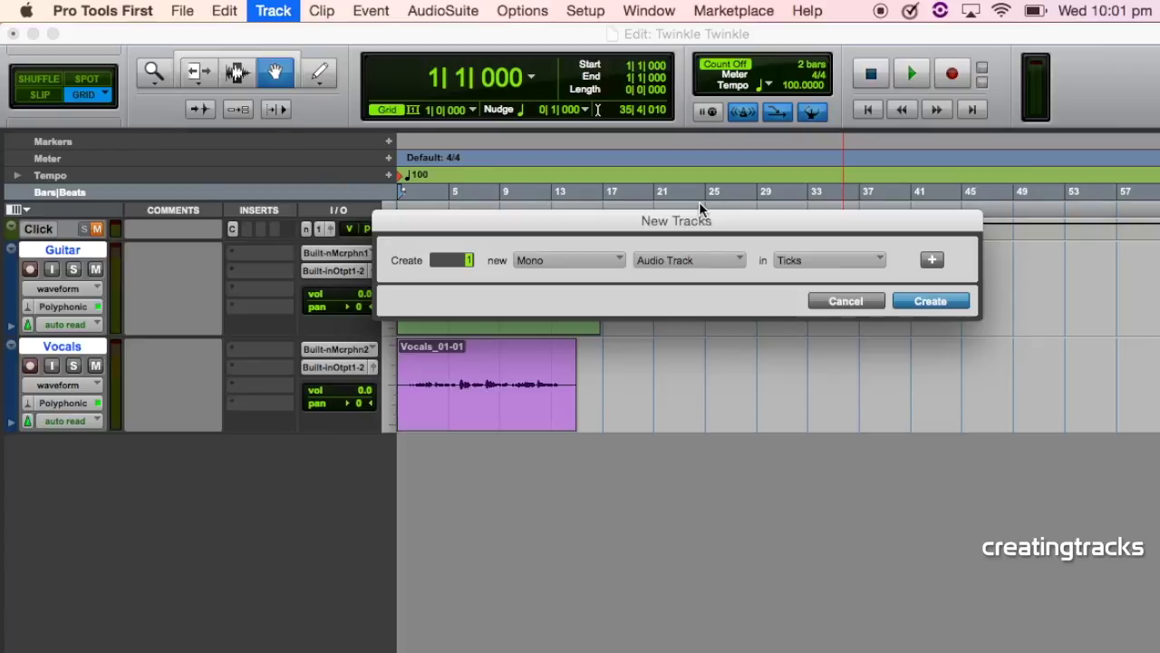
pyautogui.click(618, 260)
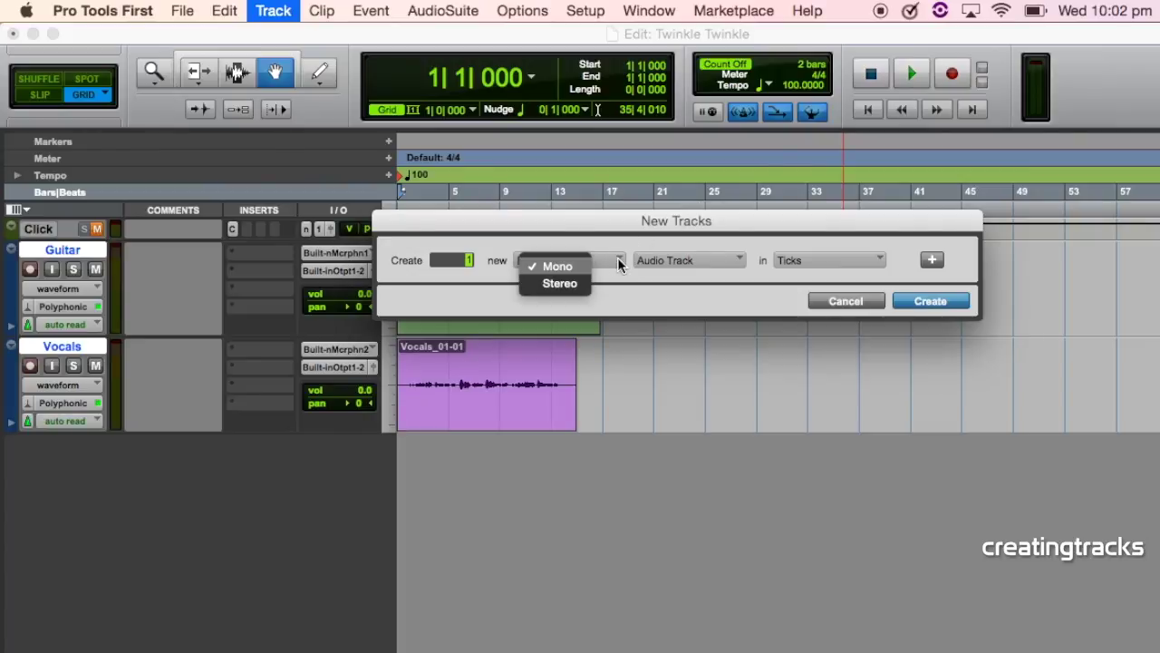
pyautogui.click(572, 285)
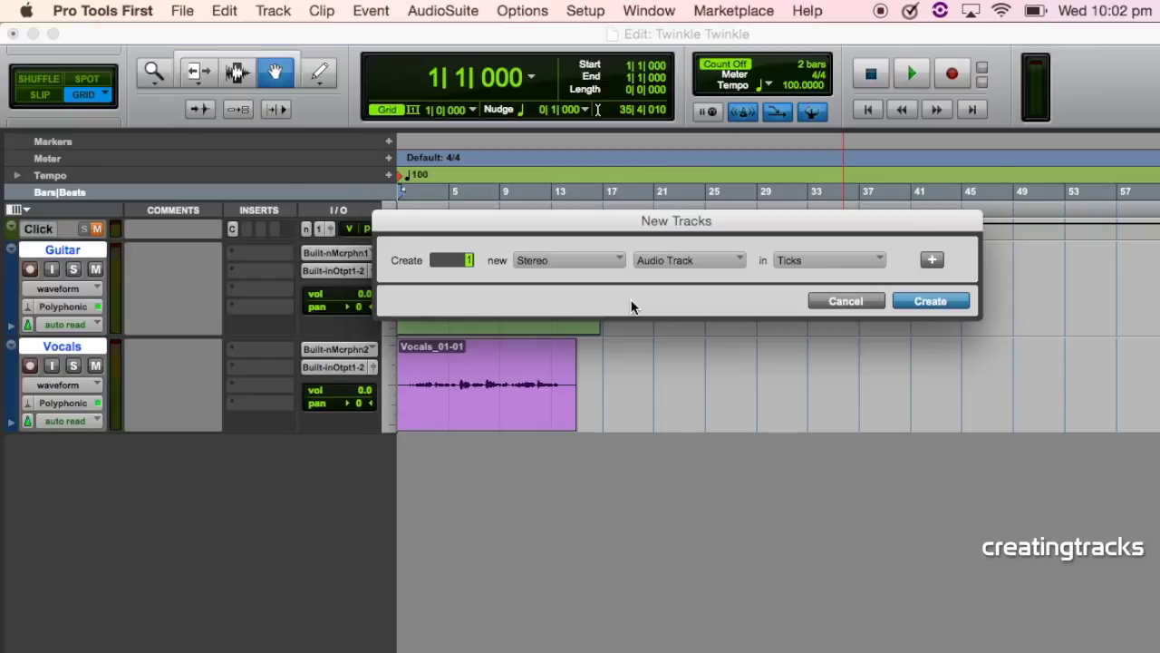
pyautogui.click(736, 263)
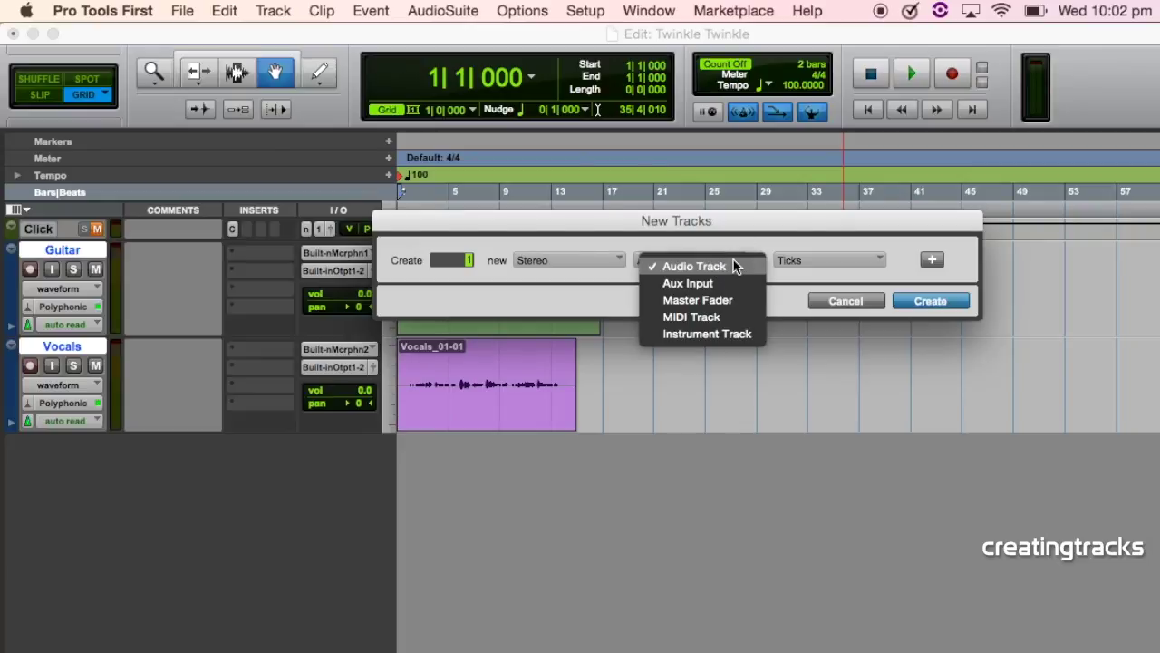
pyautogui.click(718, 333)
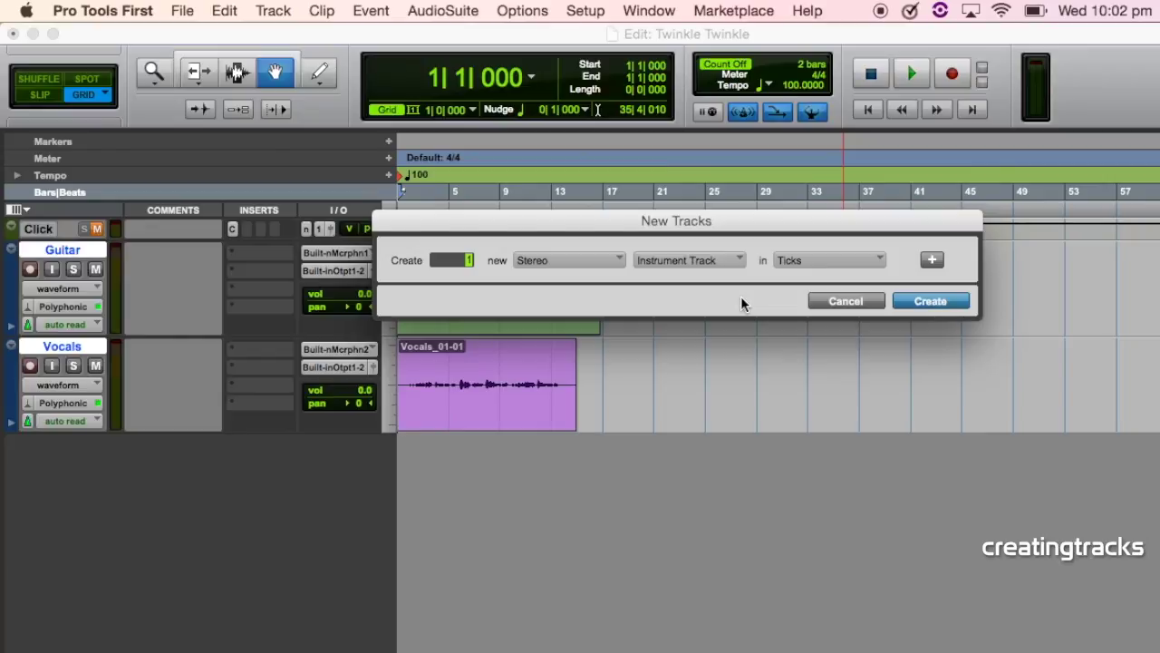
pyautogui.click(949, 307)
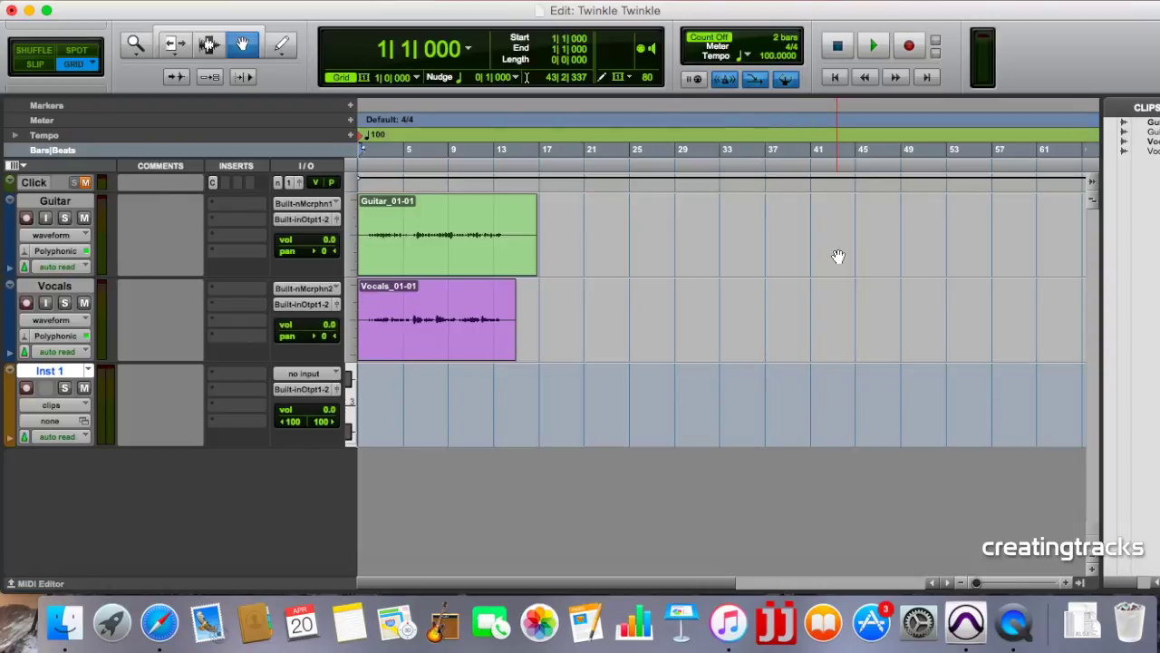
# Step: Rename the Inst 1 track to 'Drums'
pyautogui.doubleClick(59, 373)
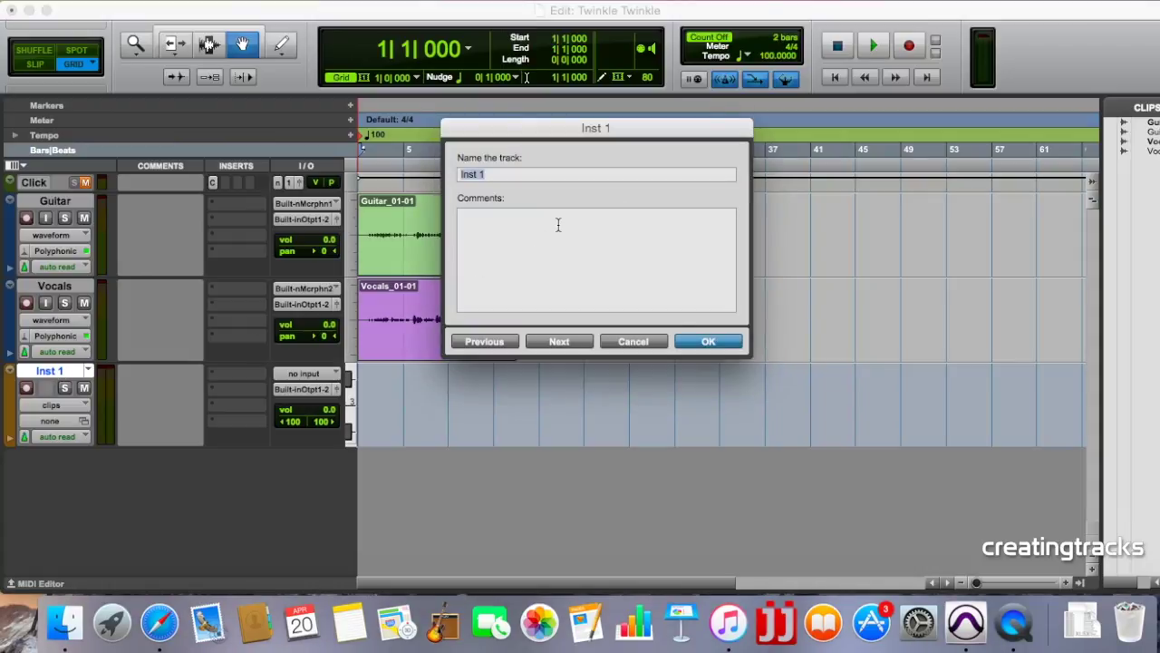
pyautogui.write('Drums')
pyautogui.click(710, 342)
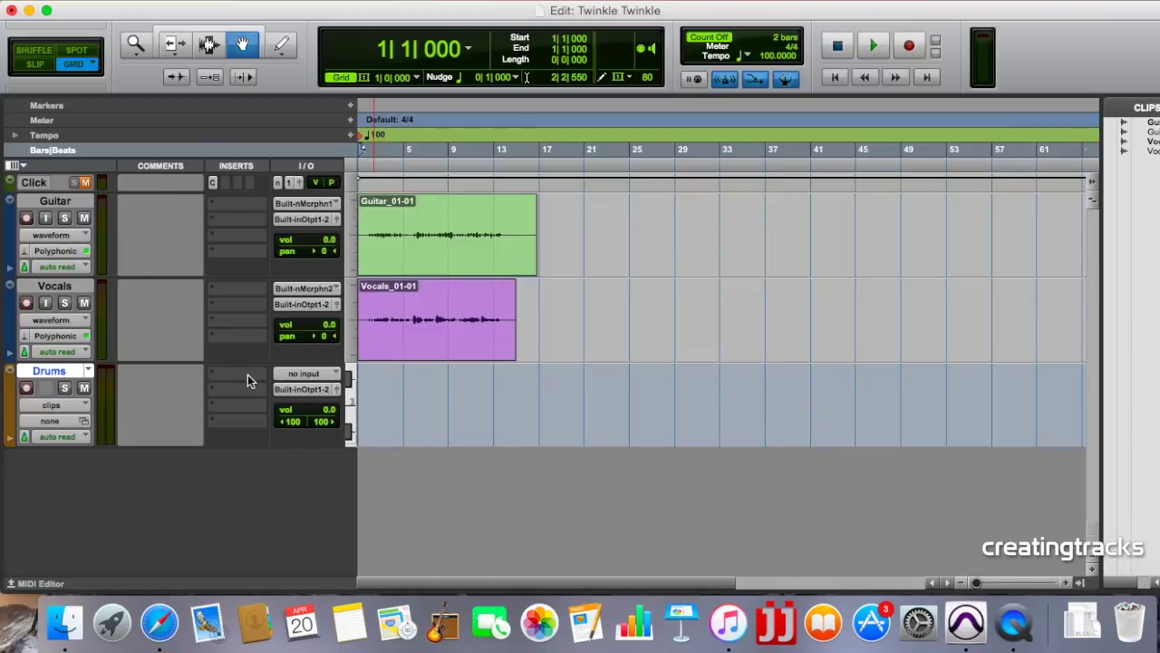
# Step: Insert the Xpand!2 instrument plug-in on the Drums track's first insert
pyautogui.click(217, 373)
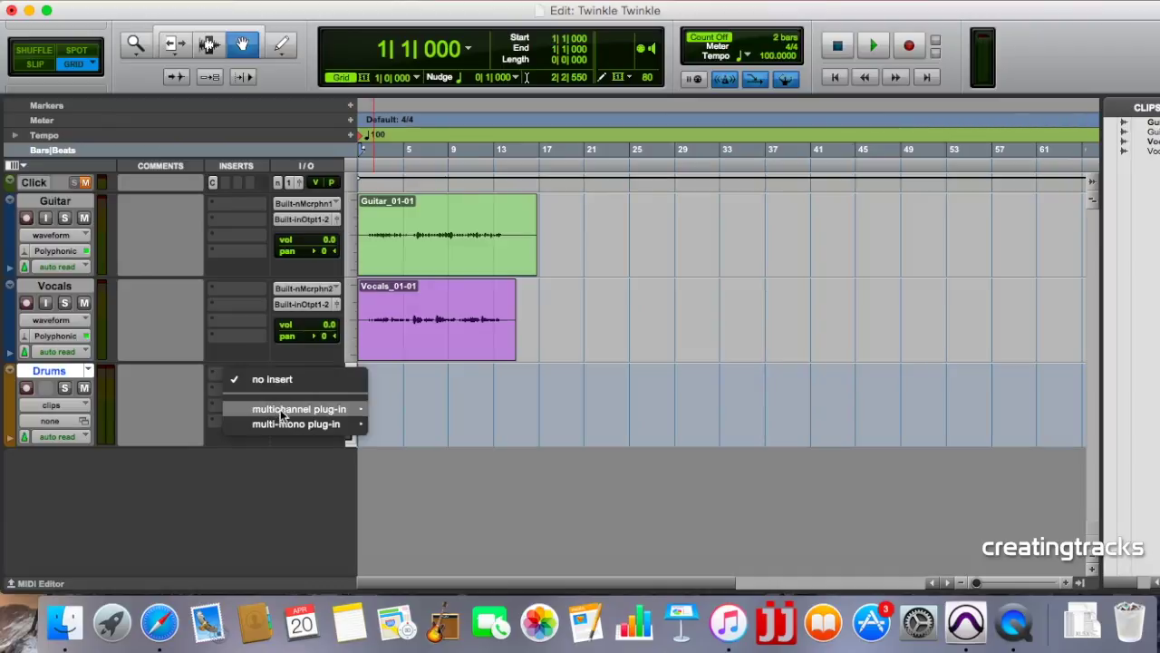
pyautogui.moveTo(300, 412)
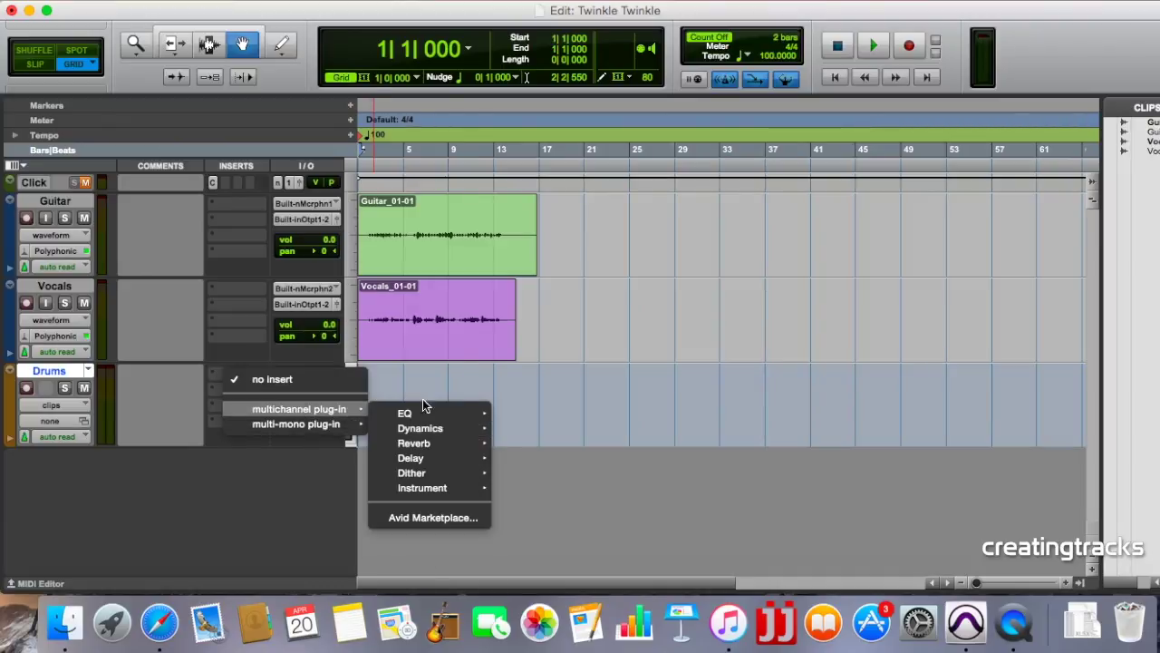
pyautogui.moveTo(453, 491)
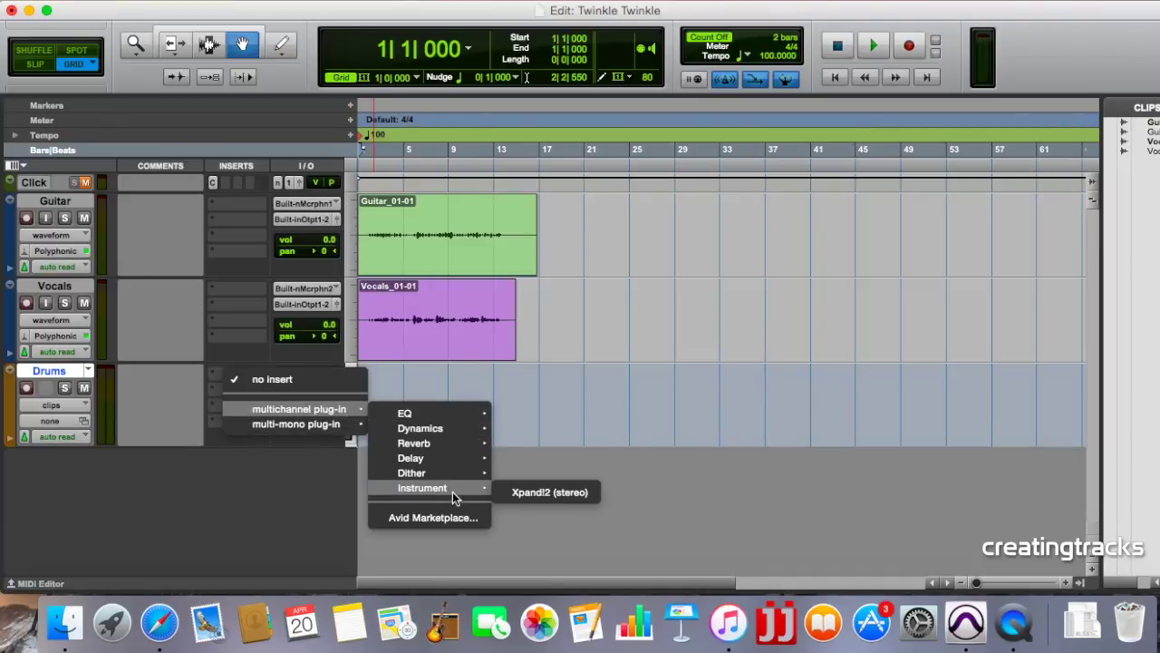
pyautogui.click(527, 491)
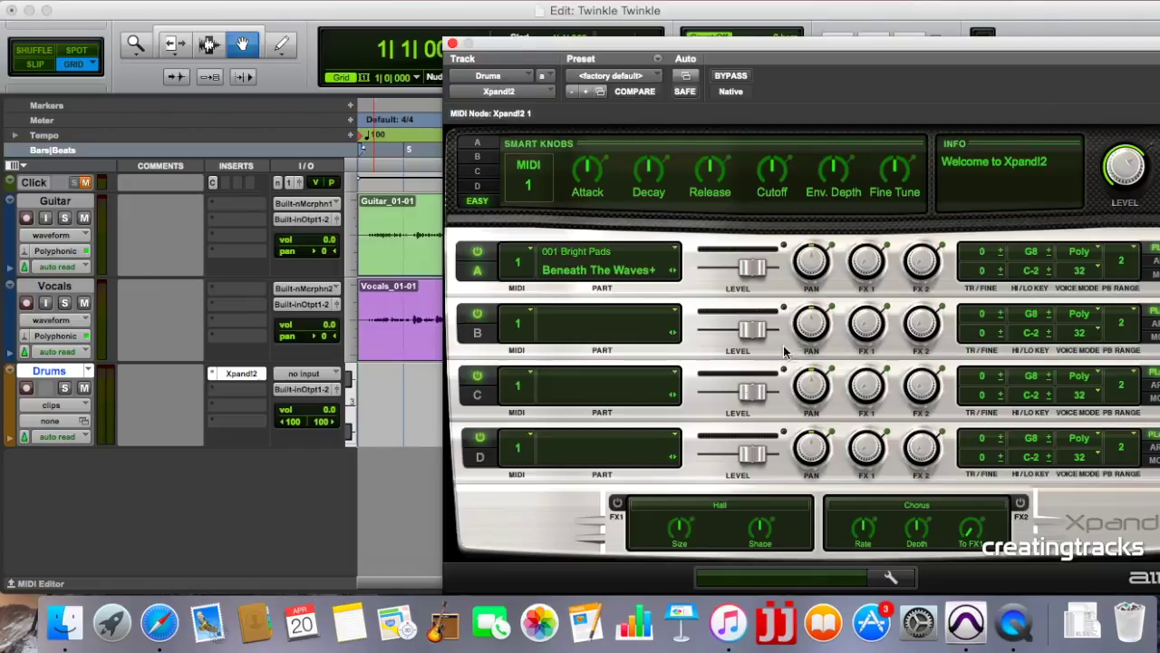
# Step: Load the 26 Drums > +01 Urban Beat preset in Xpand!2 and close its window
pyautogui.click(657, 80)
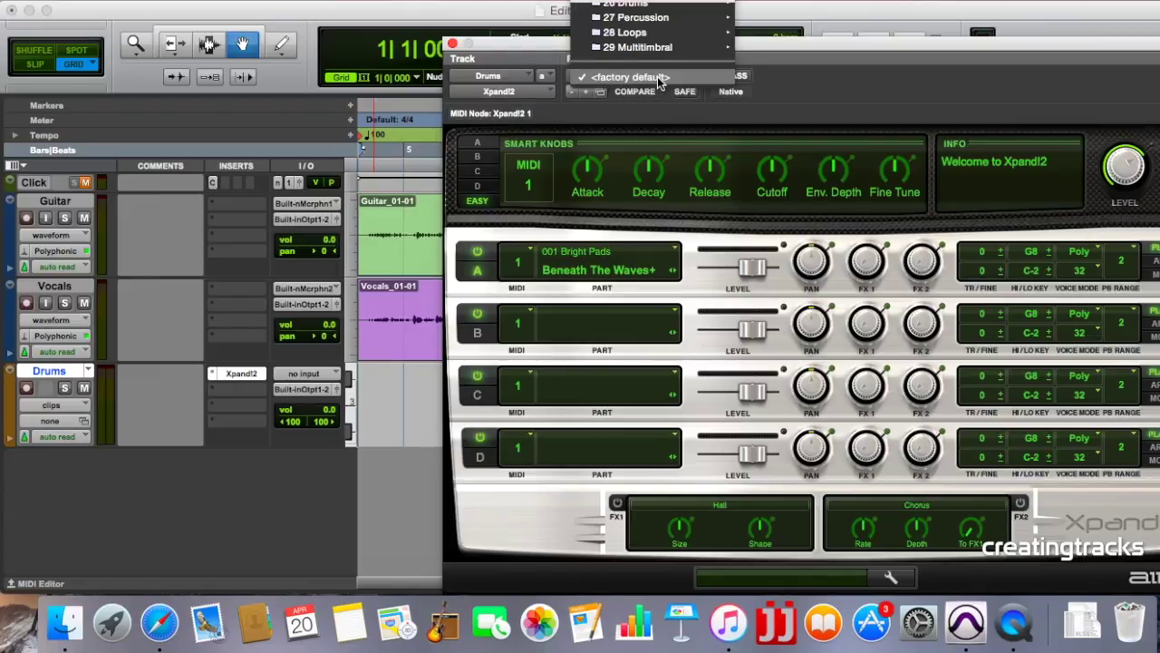
pyautogui.scroll(5, 648, 36)
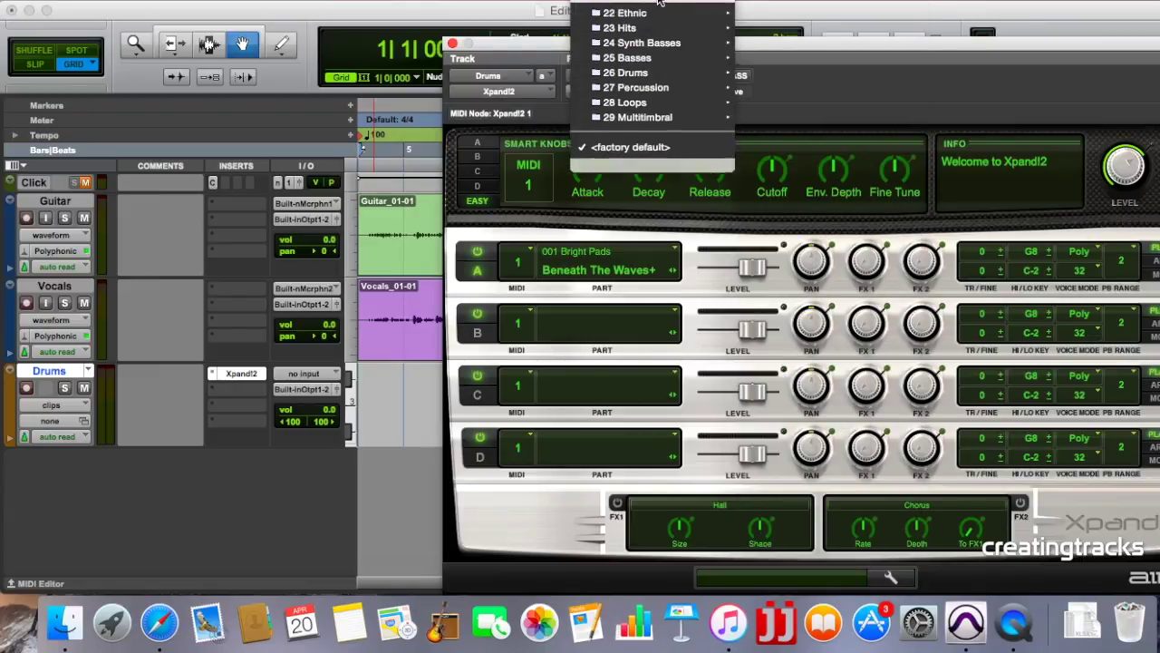
pyautogui.scroll(5, 659, 9)
pyautogui.moveTo(659, 3)
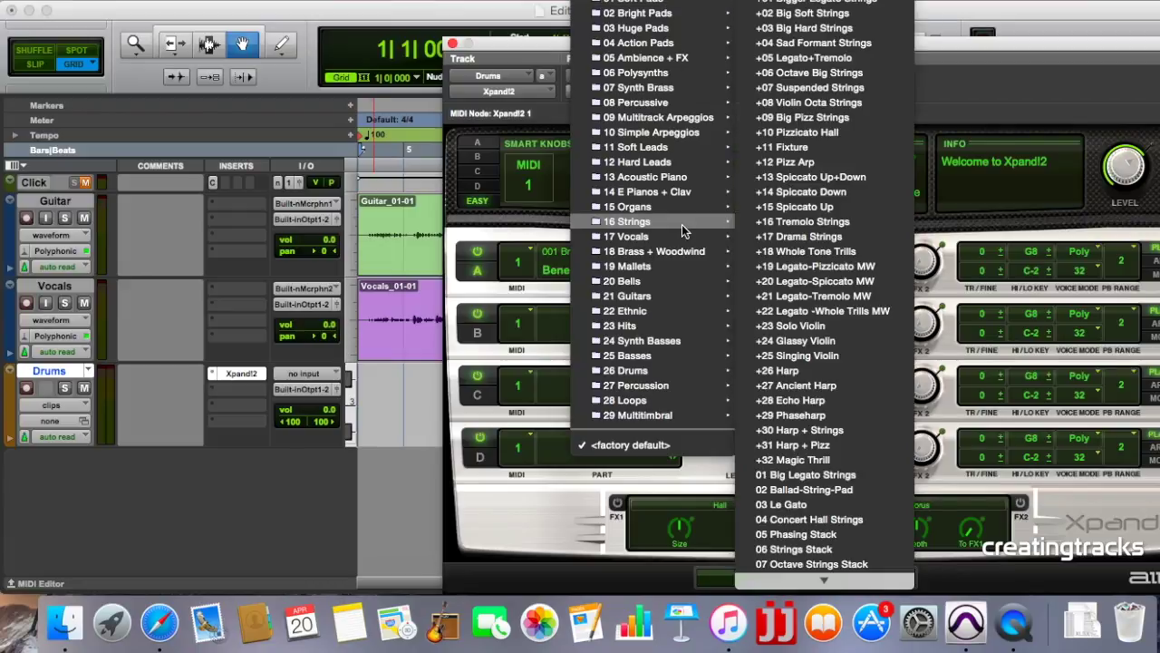
pyautogui.moveTo(653, 373)
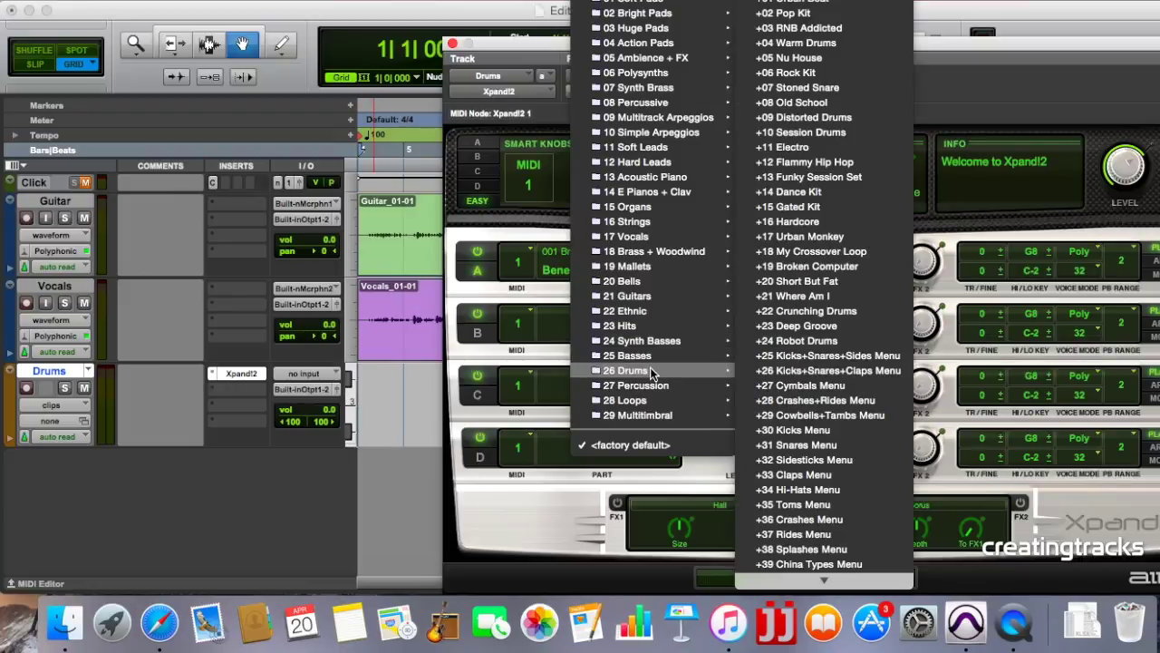
pyautogui.click(820, 3)
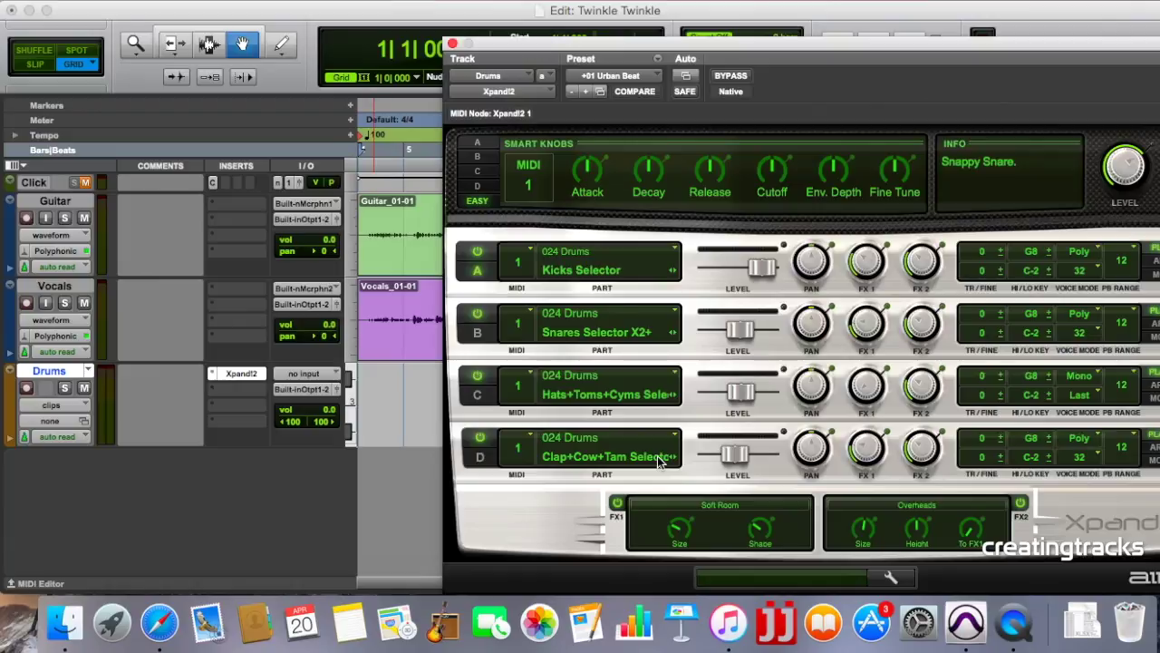
pyautogui.click(452, 44)
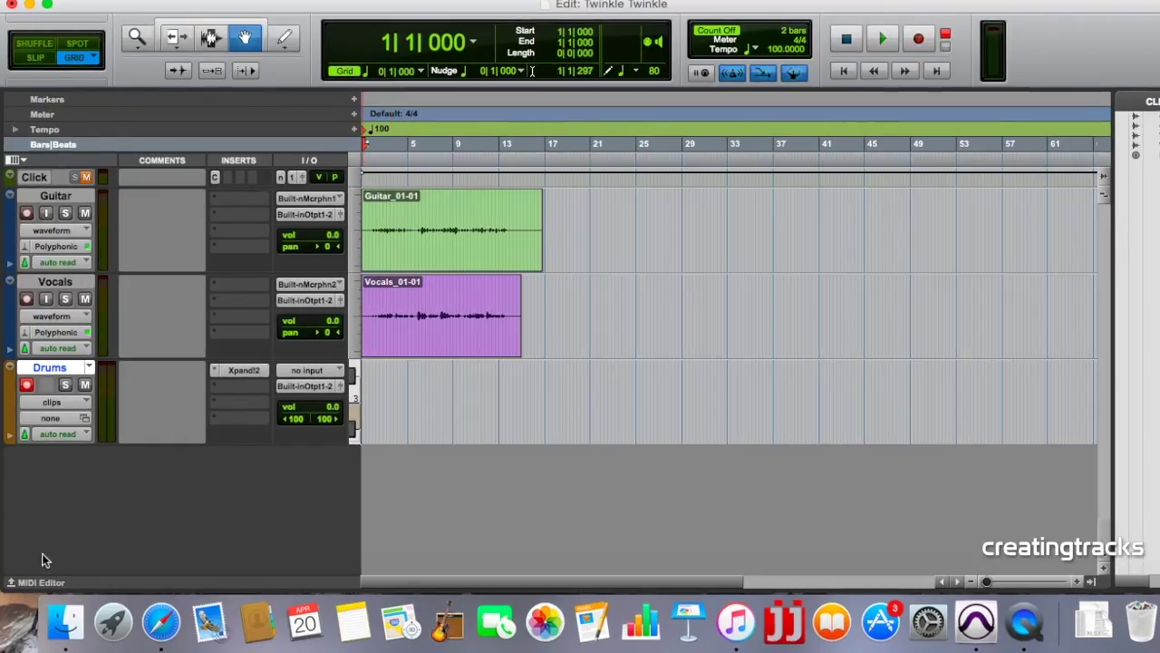
# Step: Open the Drums track in the MIDI Editor from its right-click menu
pyautogui.click(18, 582)
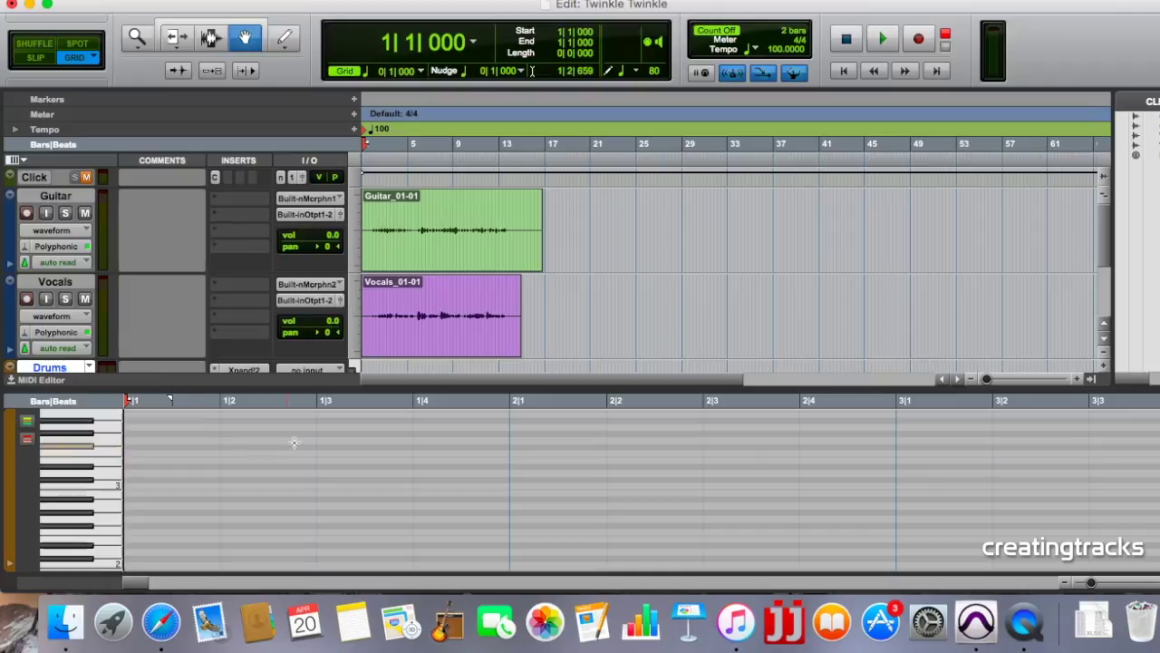
pyautogui.click(20, 379)
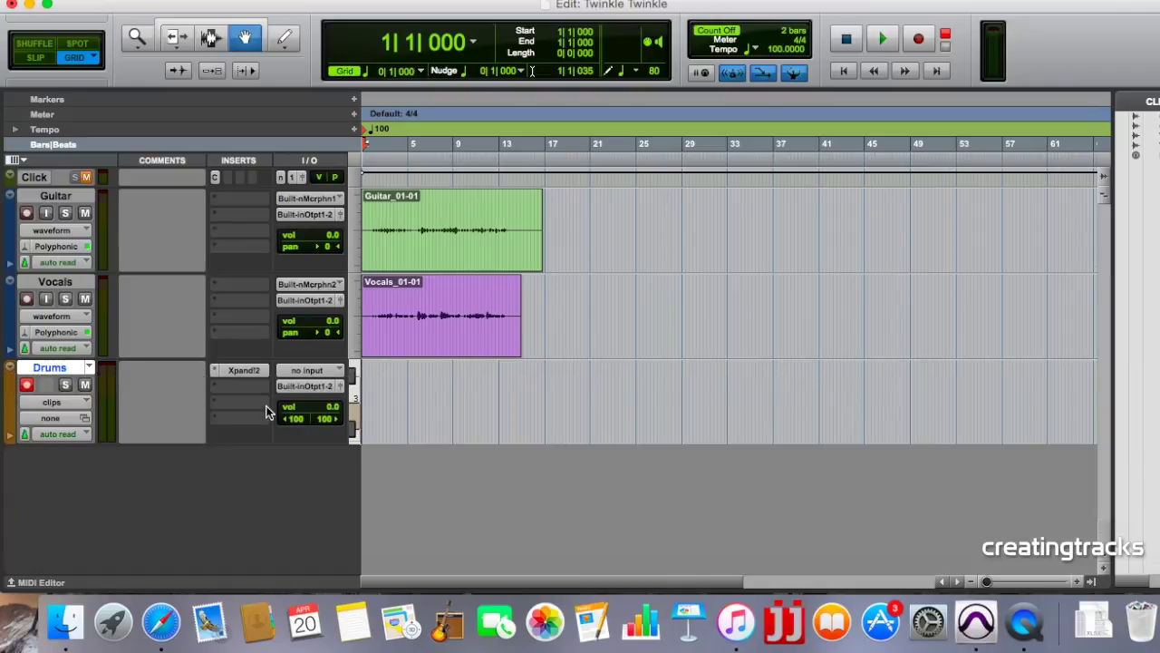
pyautogui.rightClick(435, 381)
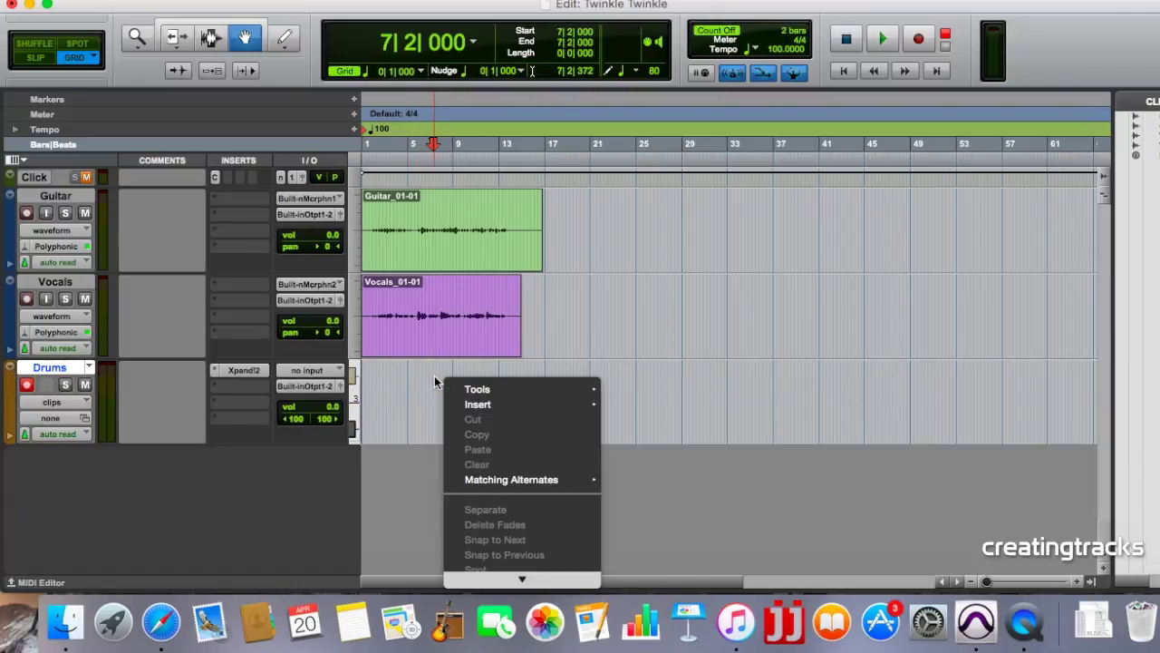
pyautogui.moveTo(524, 578)
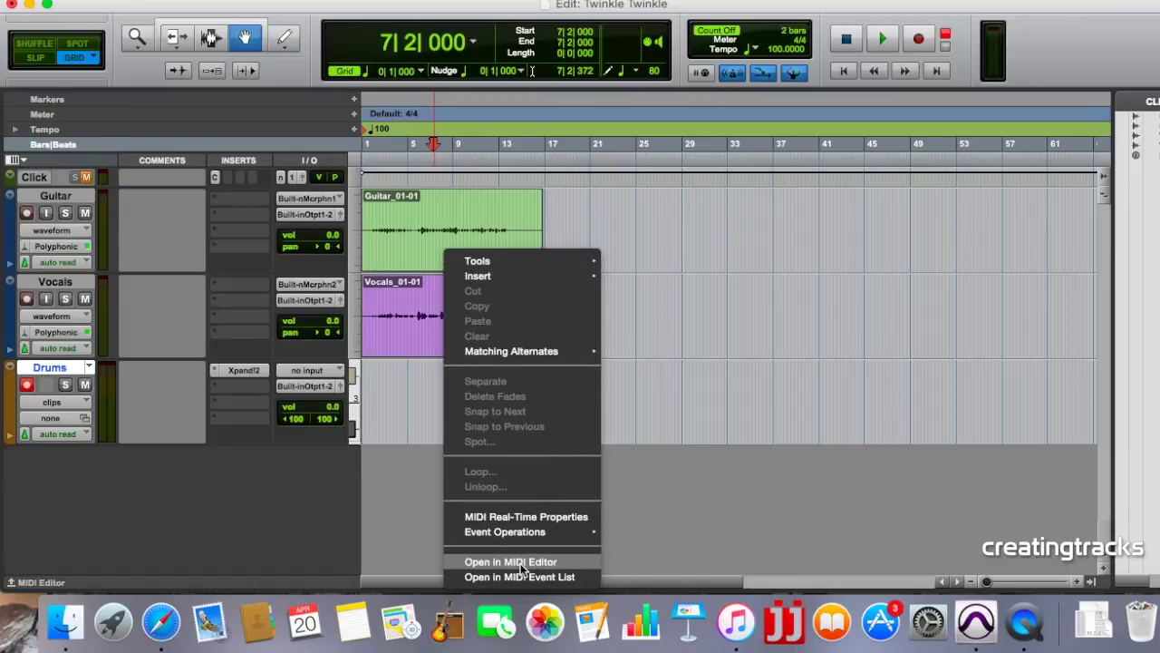
pyautogui.click(520, 563)
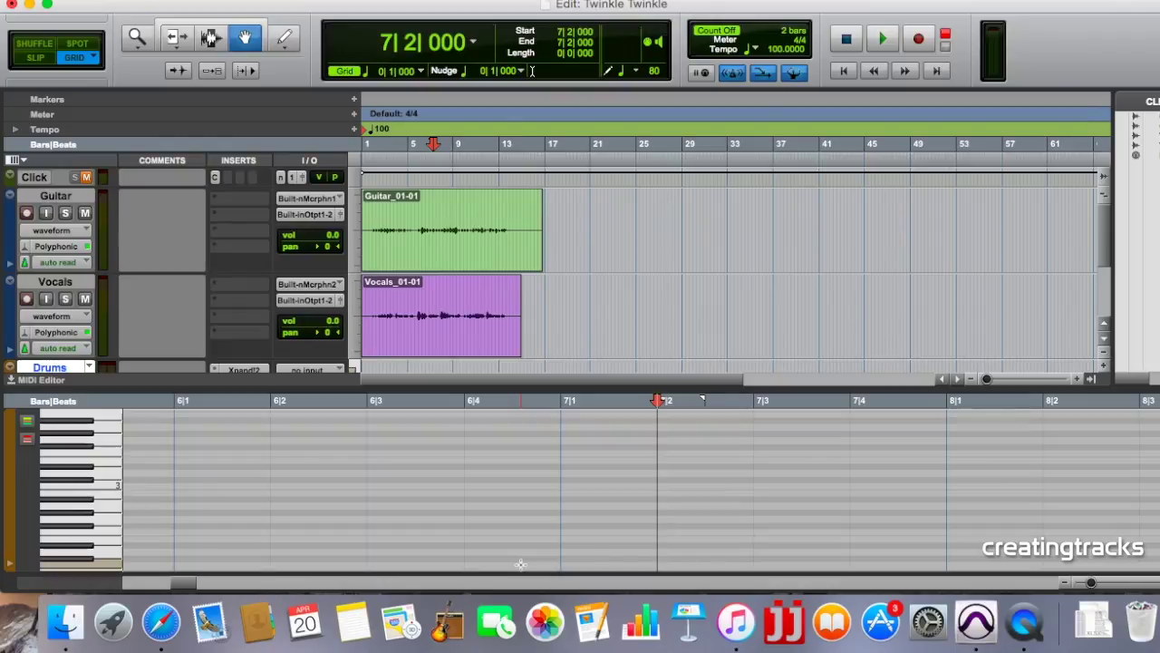
pyautogui.click(97, 526)
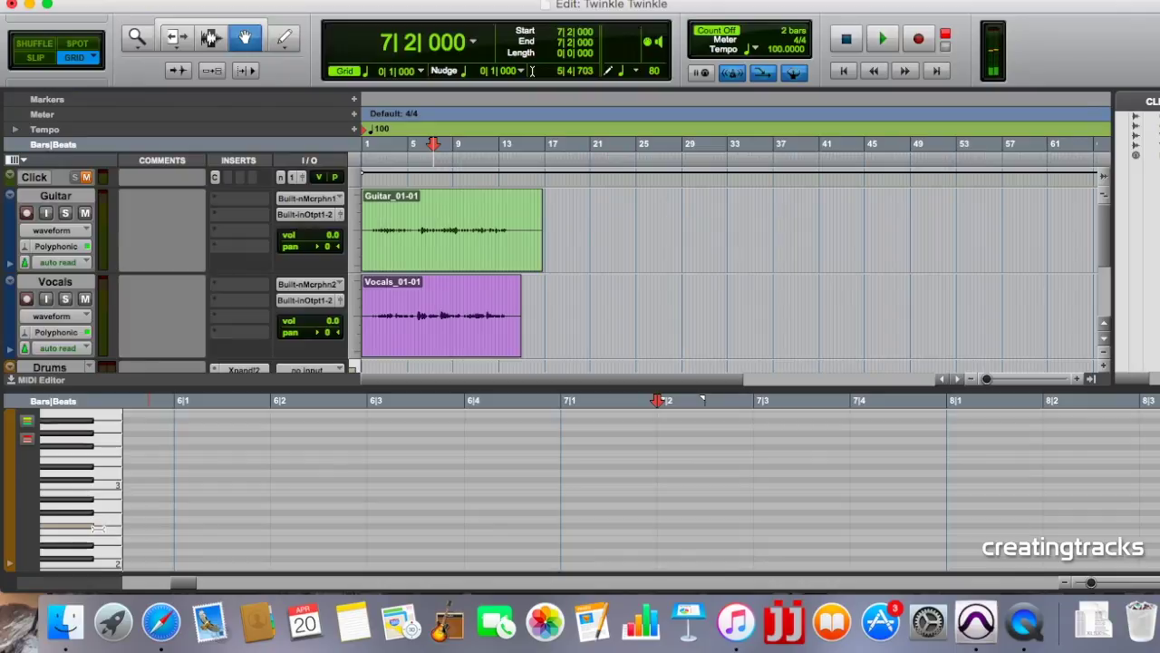
pyautogui.click(91, 467)
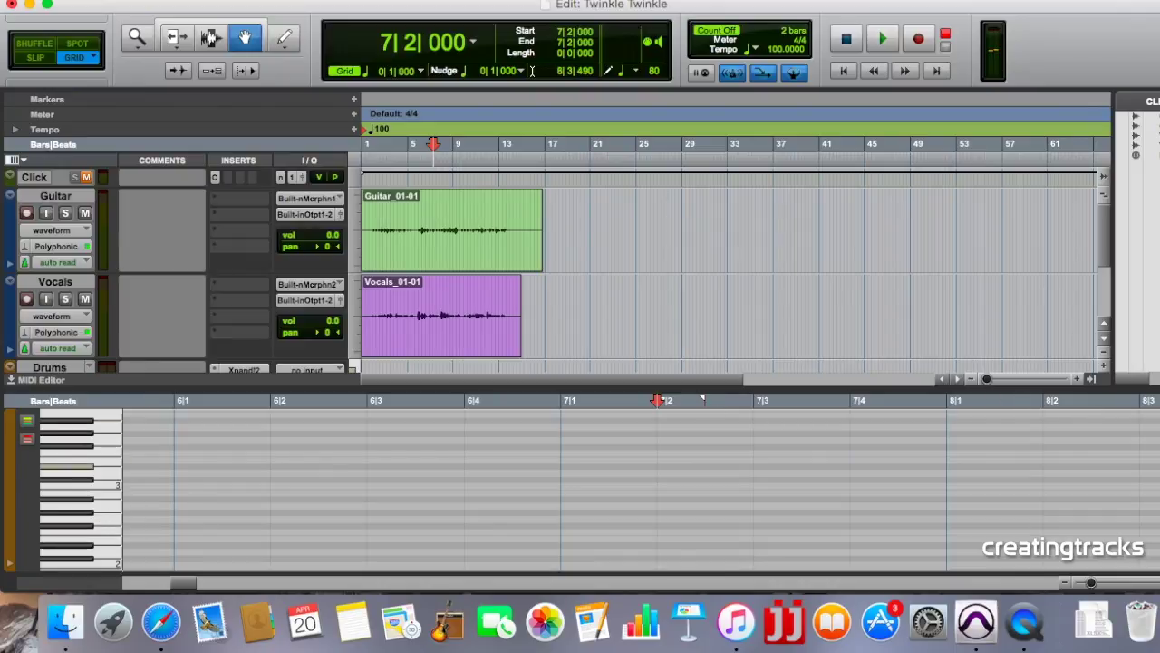
pyautogui.scroll(-5, 598, 489)
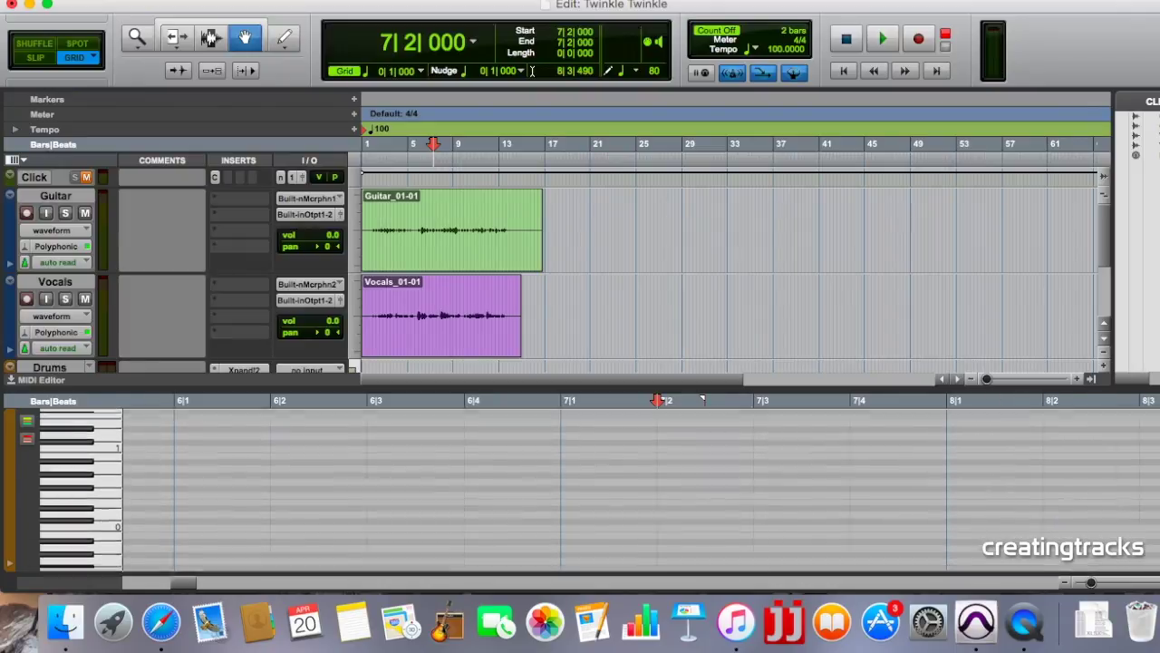
pyautogui.click(90, 457)
pyautogui.click(91, 510)
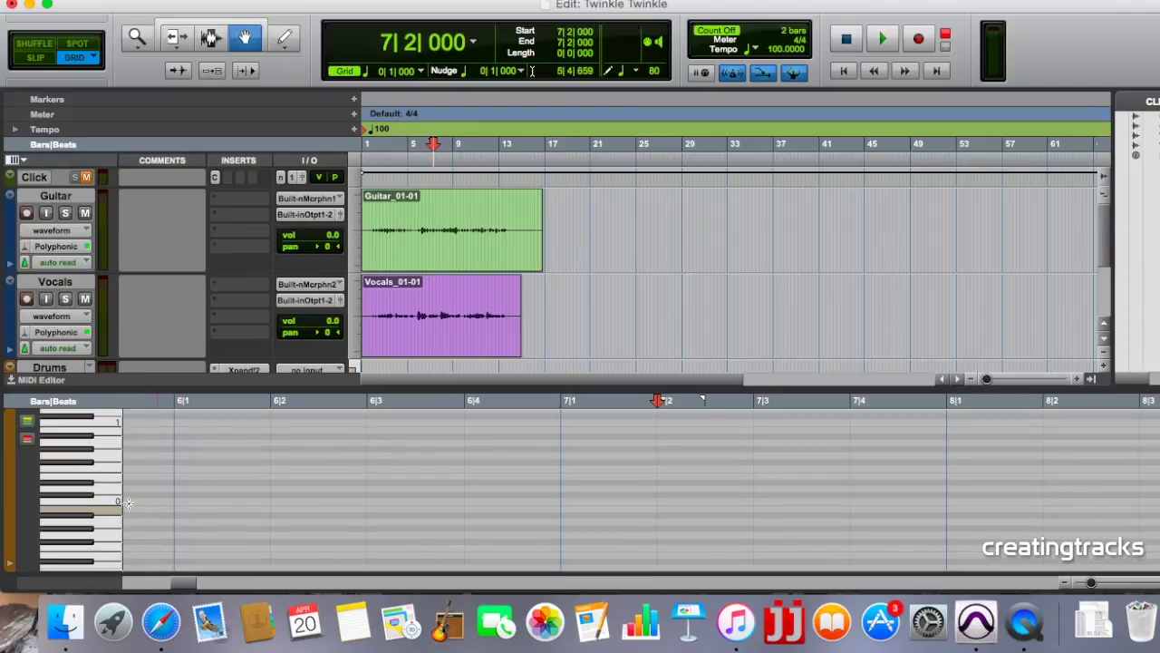
pyautogui.click(98, 500)
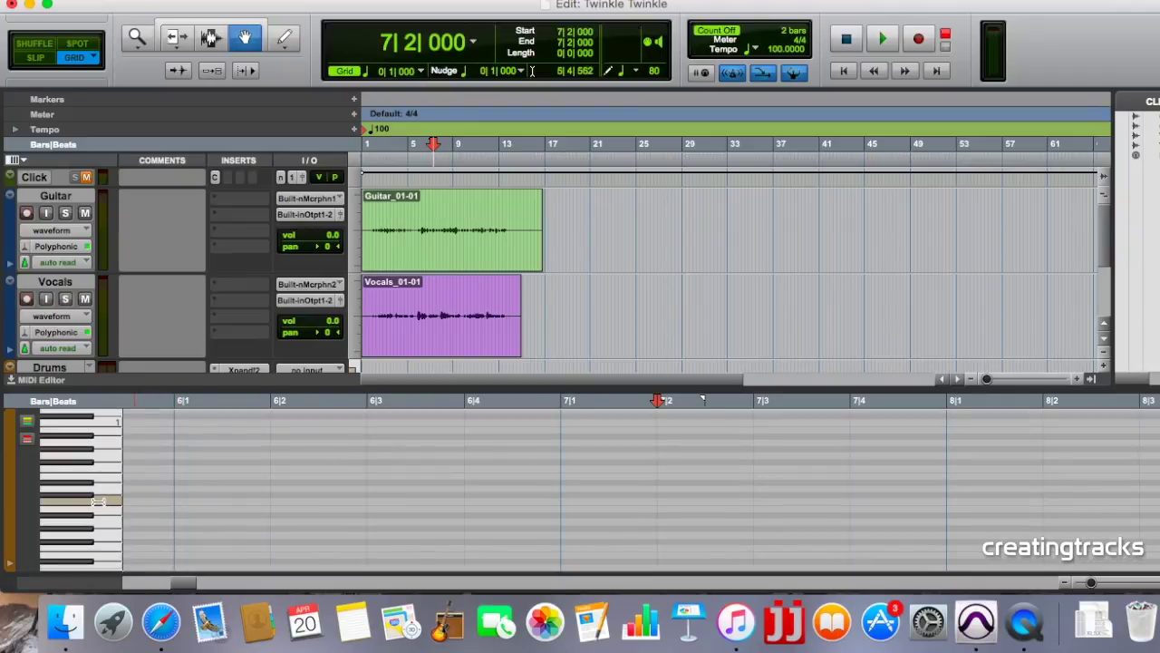
pyautogui.click(90, 483)
pyautogui.click(91, 467)
pyautogui.click(100, 421)
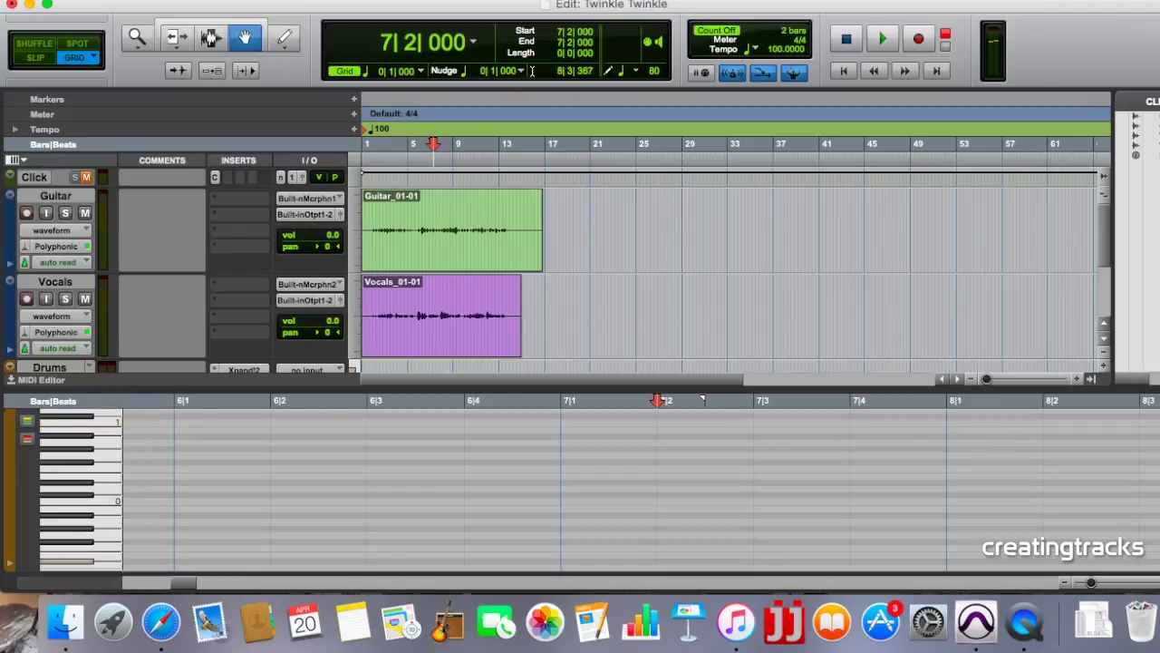
pyautogui.scroll(5, 95, 507)
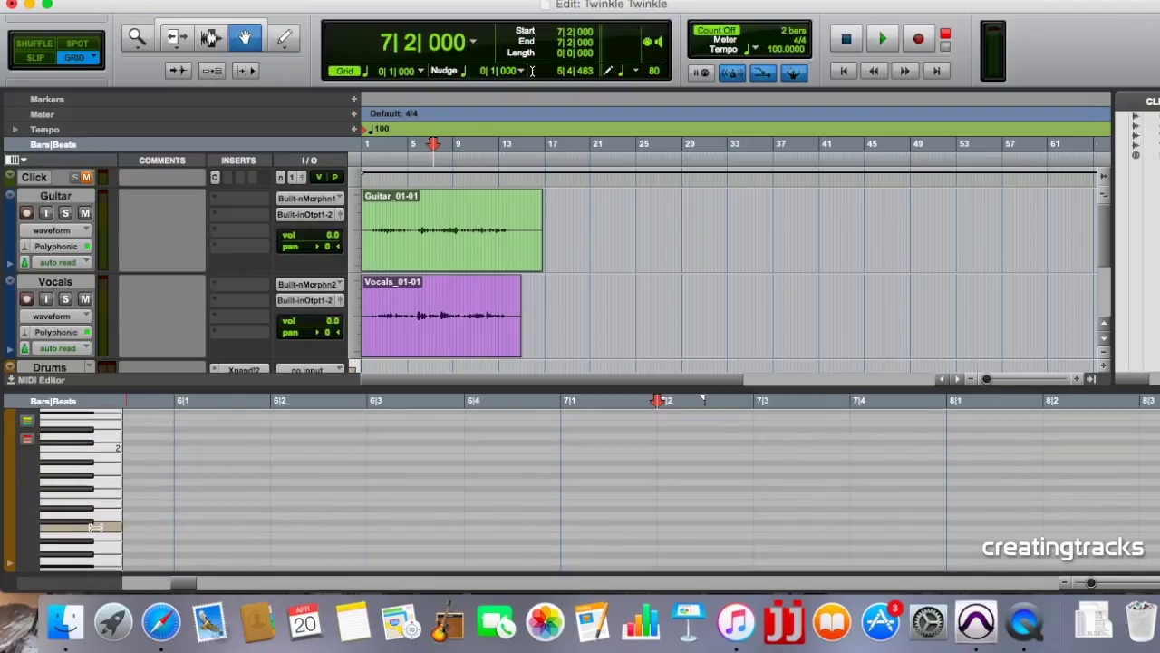
pyautogui.click(107, 516)
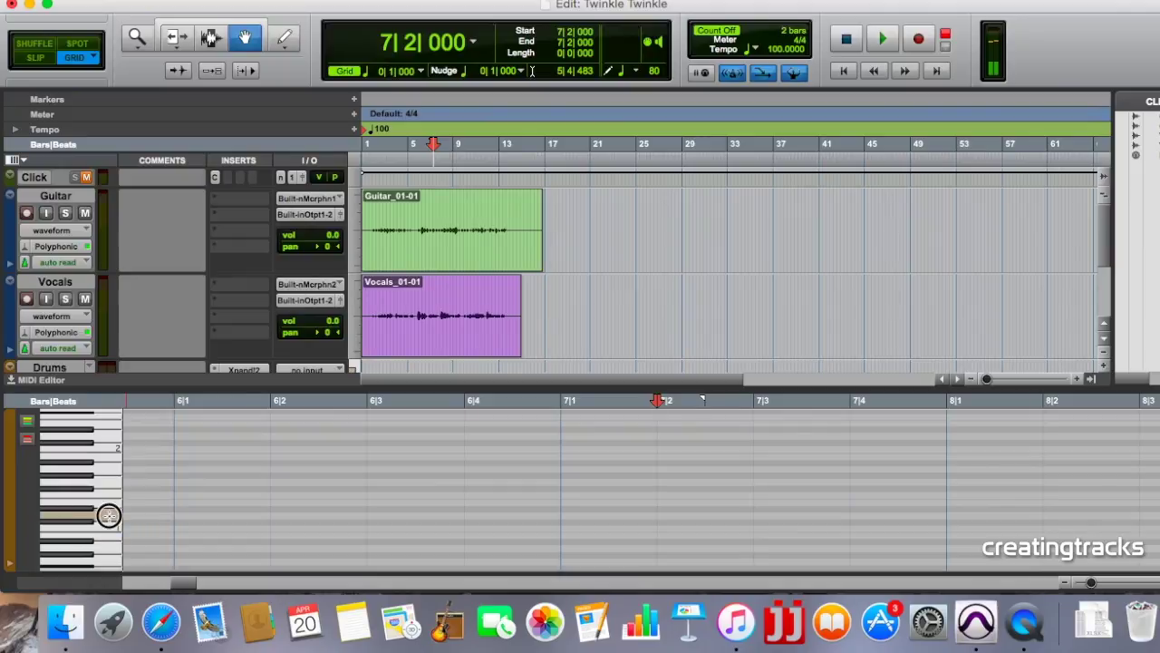
pyautogui.click(95, 507)
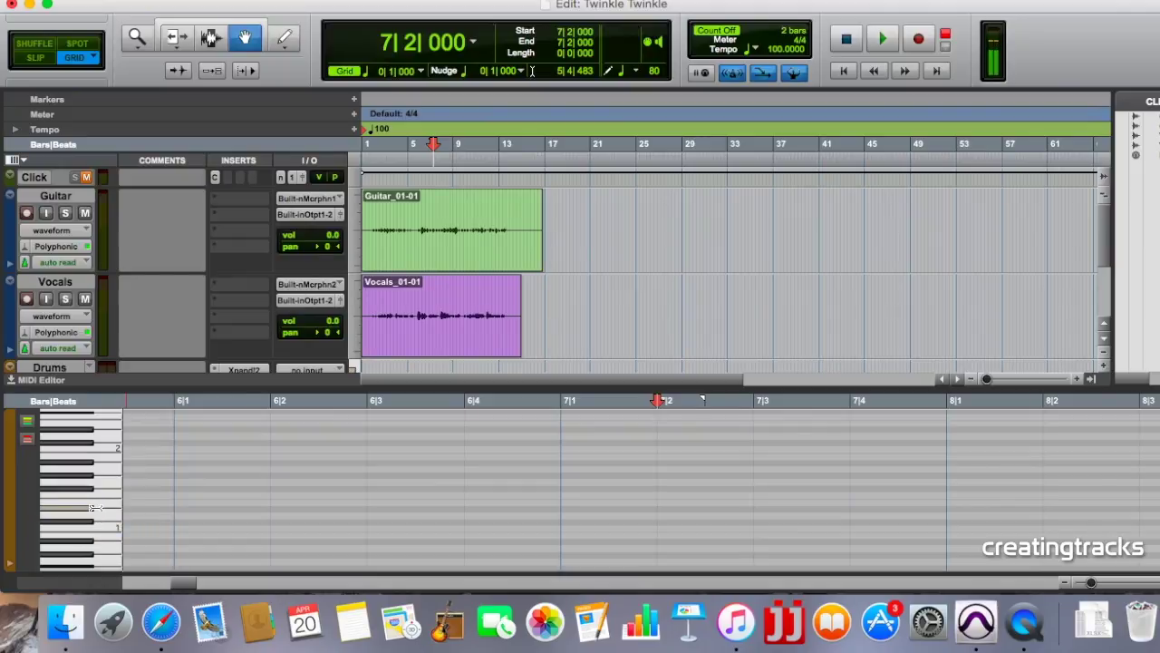
pyautogui.click(98, 500)
pyautogui.click(86, 490)
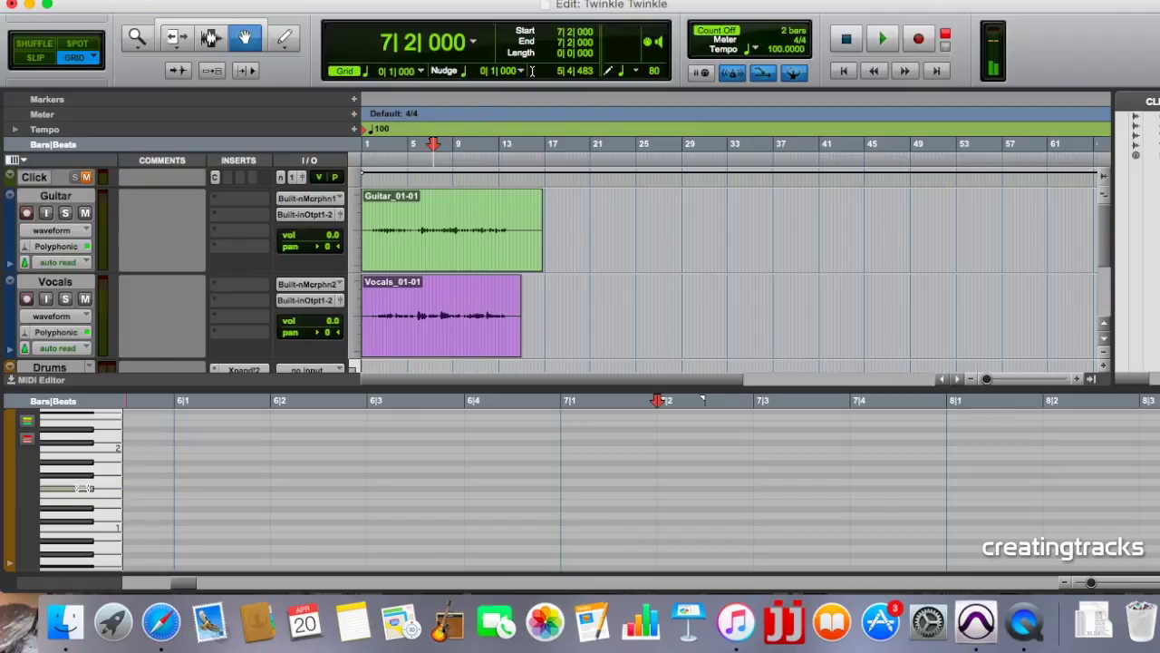
pyautogui.click(84, 488)
pyautogui.click(84, 489)
pyautogui.moveTo(183, 582); pyautogui.dragTo(134, 583)
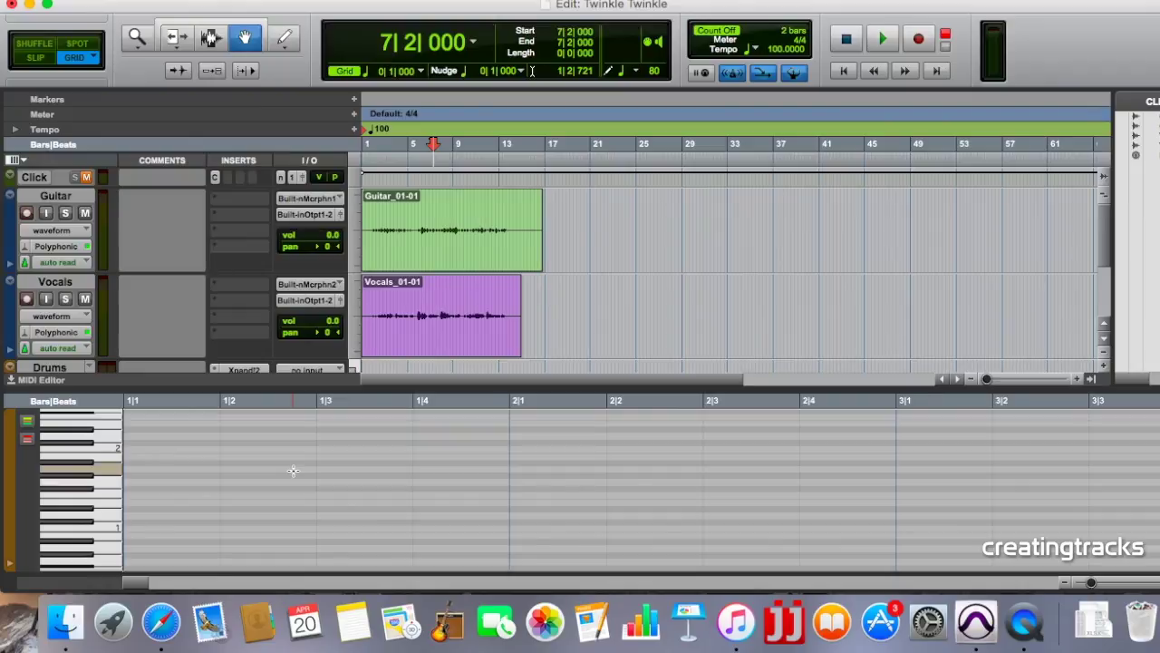
pyautogui.click(369, 72)
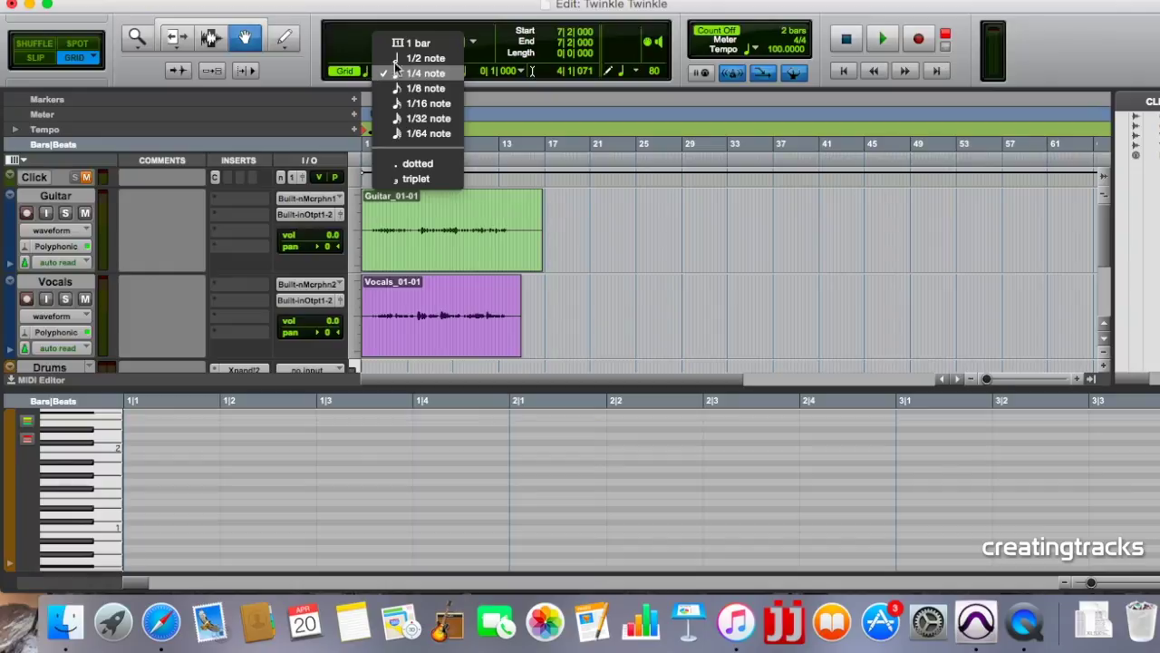
pyautogui.click(424, 58)
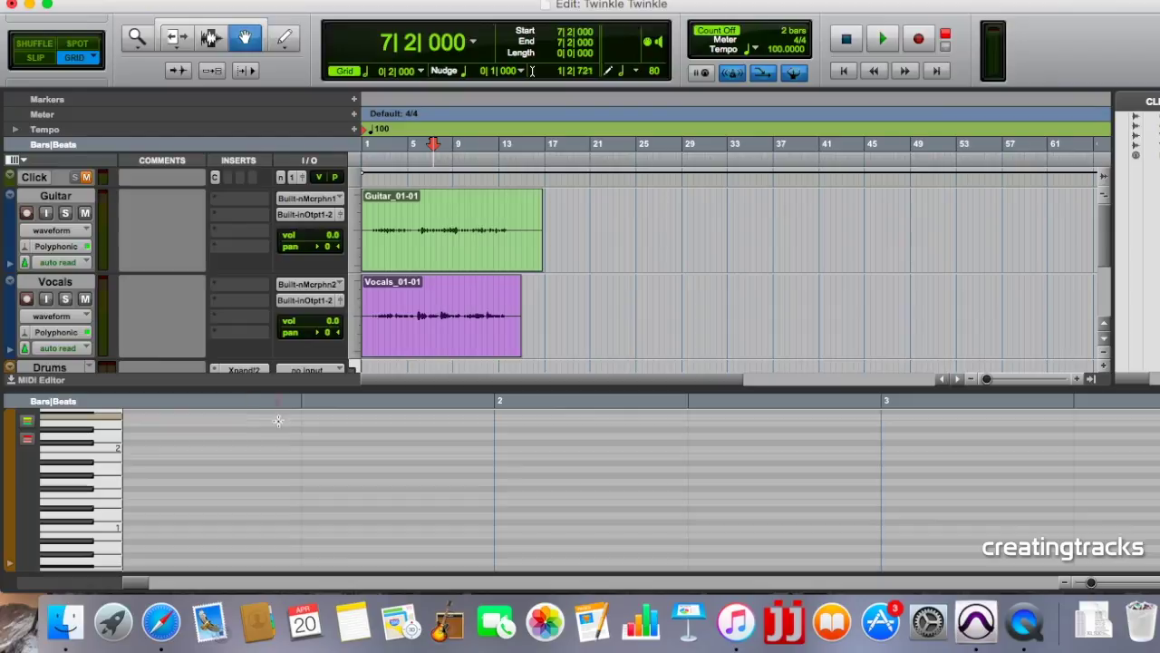
pyautogui.click(369, 72)
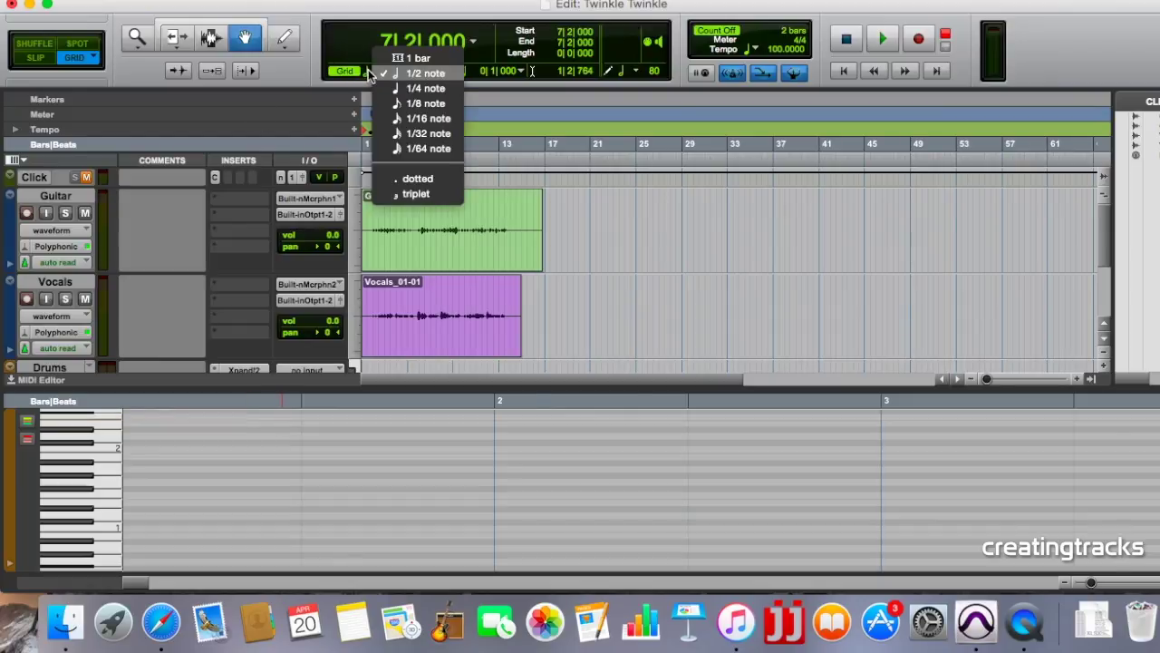
pyautogui.click(419, 86)
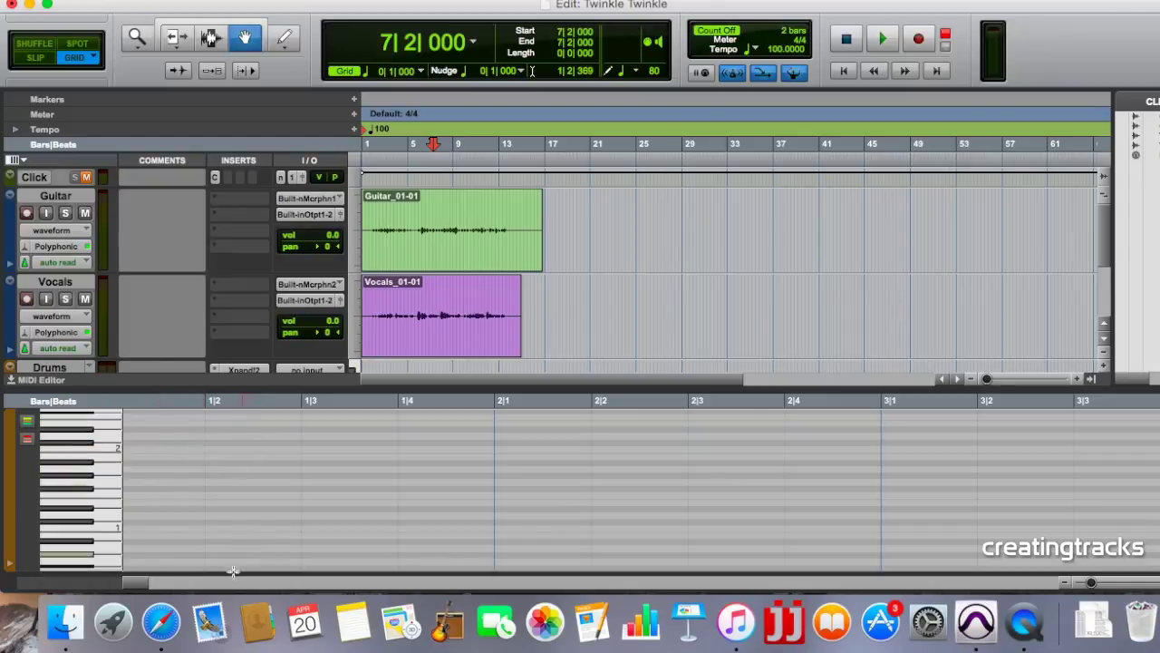
# Step: Insert a C1 quarter note at 1|1 on the Drums track and play it back
pyautogui.moveTo(136, 588); pyautogui.dragTo(127, 588)
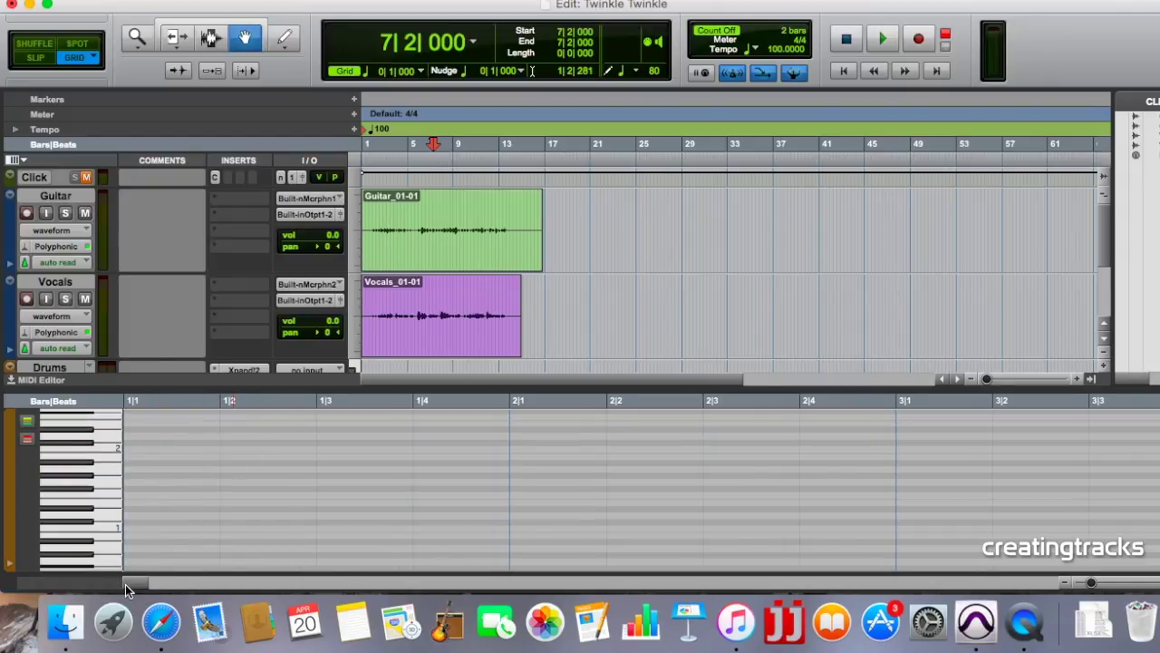
pyautogui.click(212, 40)
pyautogui.click(177, 37)
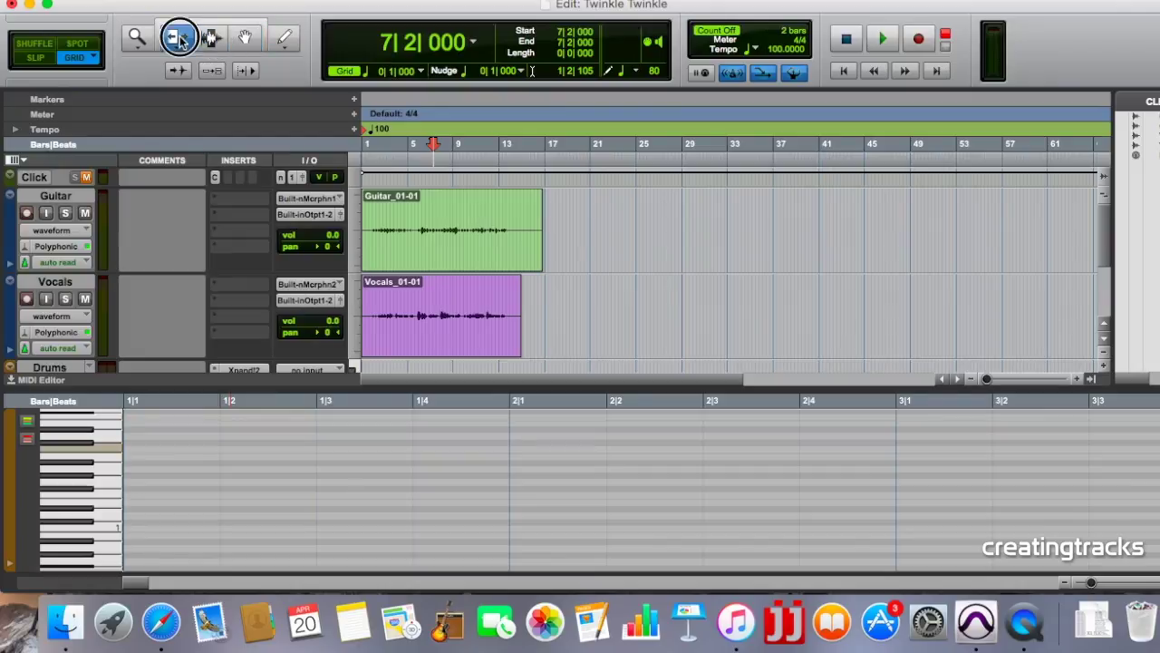
pyautogui.click(247, 40)
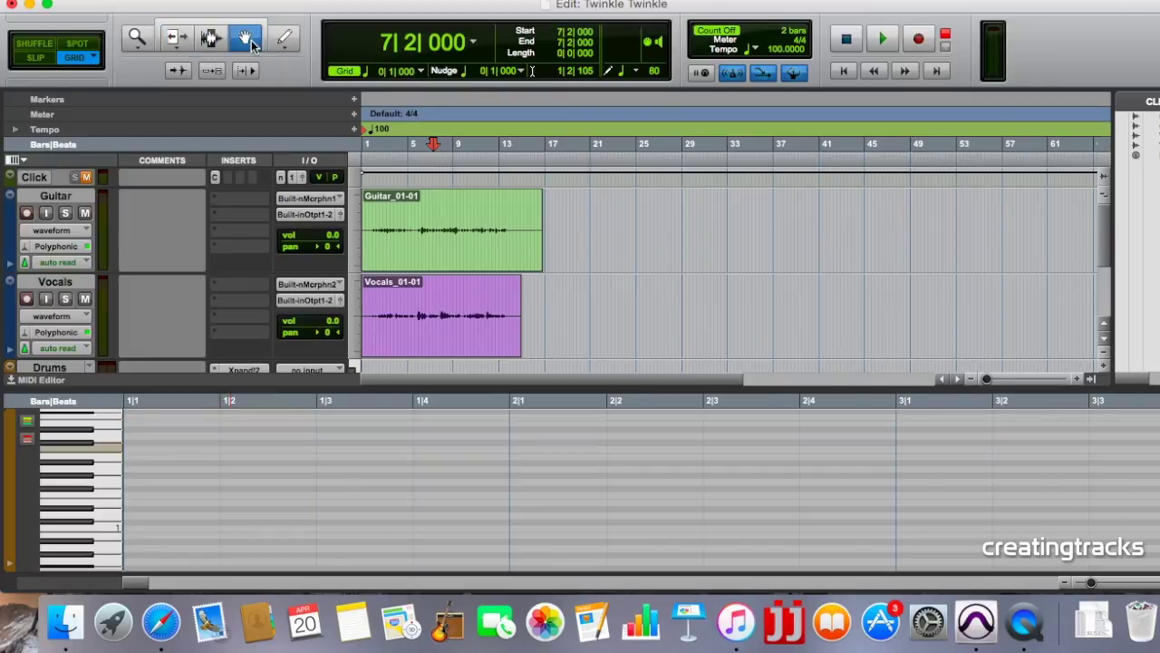
pyautogui.click(128, 527)
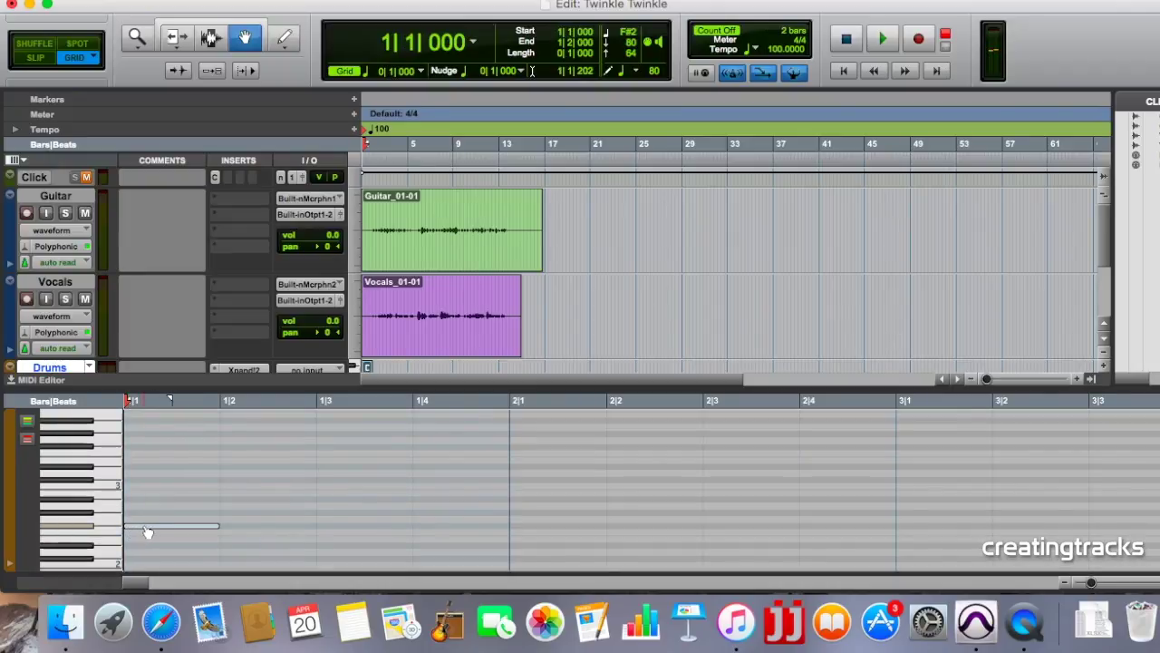
pyautogui.moveTo(148, 532)
pyautogui.mouseDown()
pyautogui.moveTo(147, 578)
pyautogui.moveTo(147, 531)
pyautogui.moveTo(154, 541)
pyautogui.mouseUp()
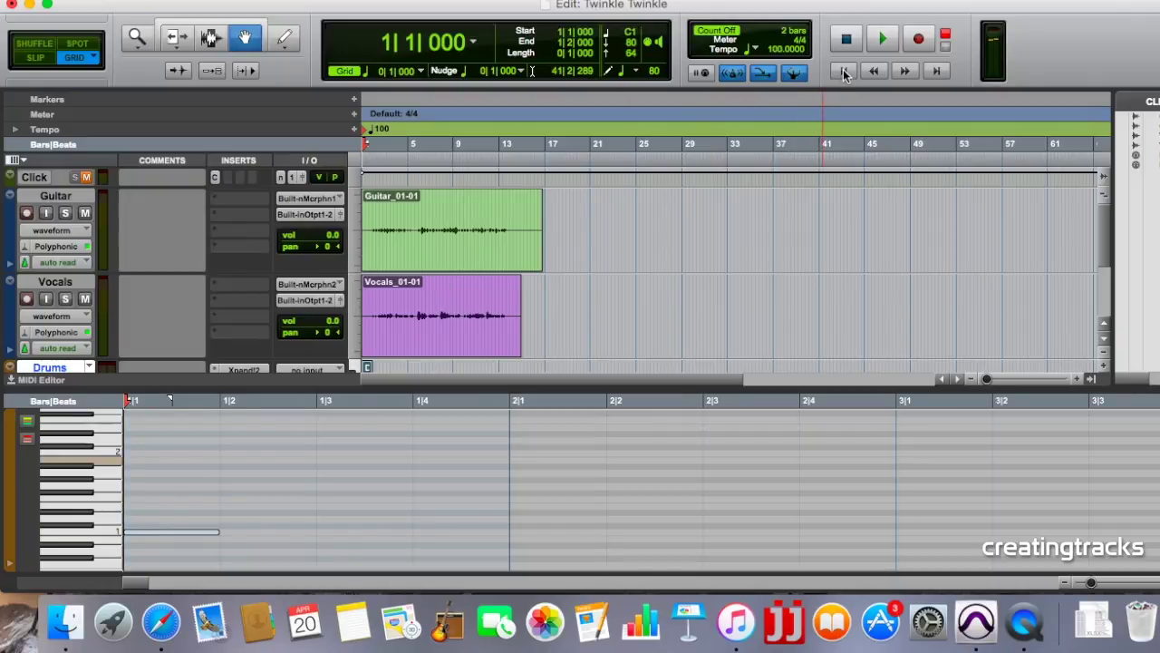
pyautogui.click(884, 39)
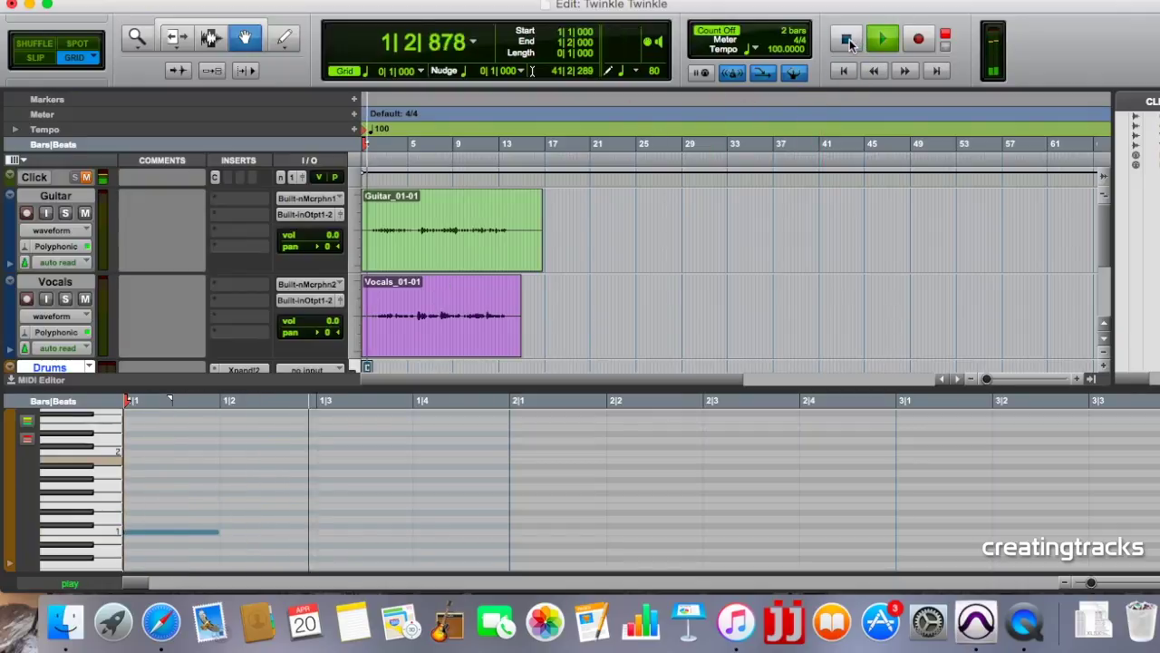
pyautogui.click(848, 41)
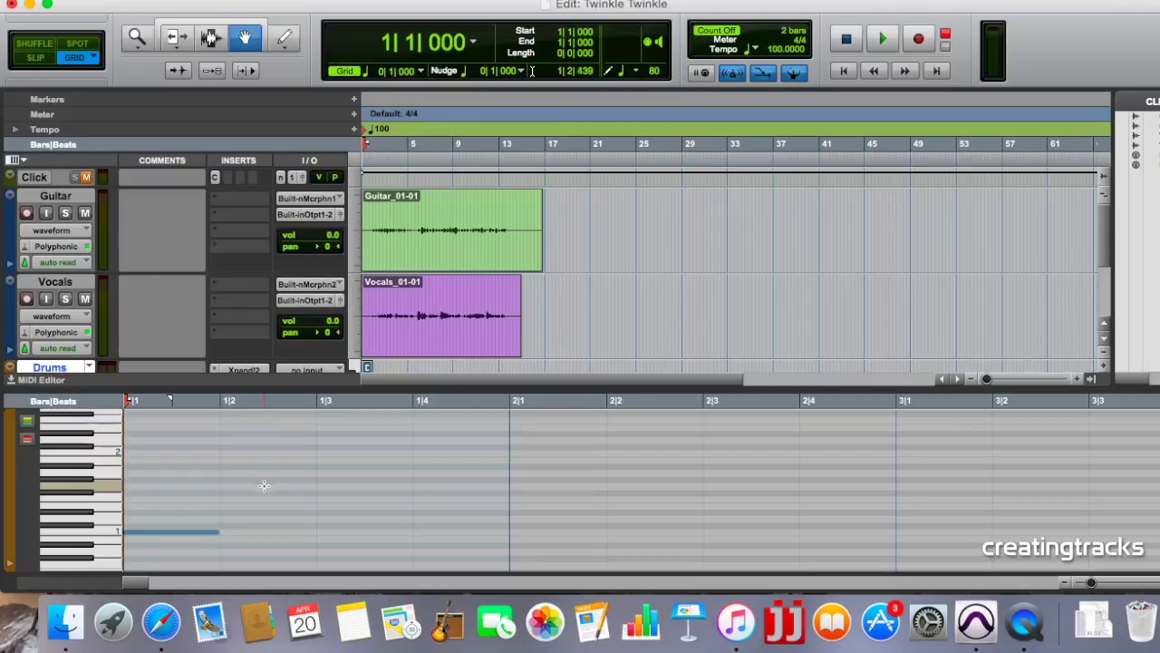
# Step: Add drum notes on beat 2 at C#1 and beat 3 at C1 of bar 1
pyautogui.click(108, 518)
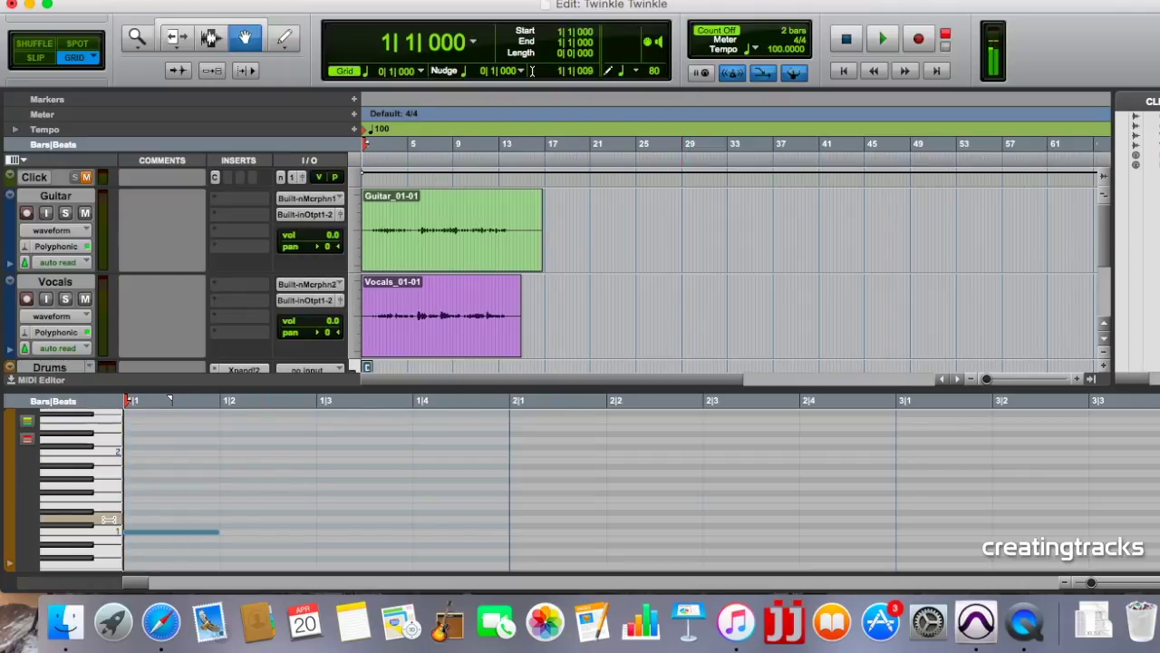
pyautogui.scroll(-2, 248, 518)
pyautogui.click(249, 520)
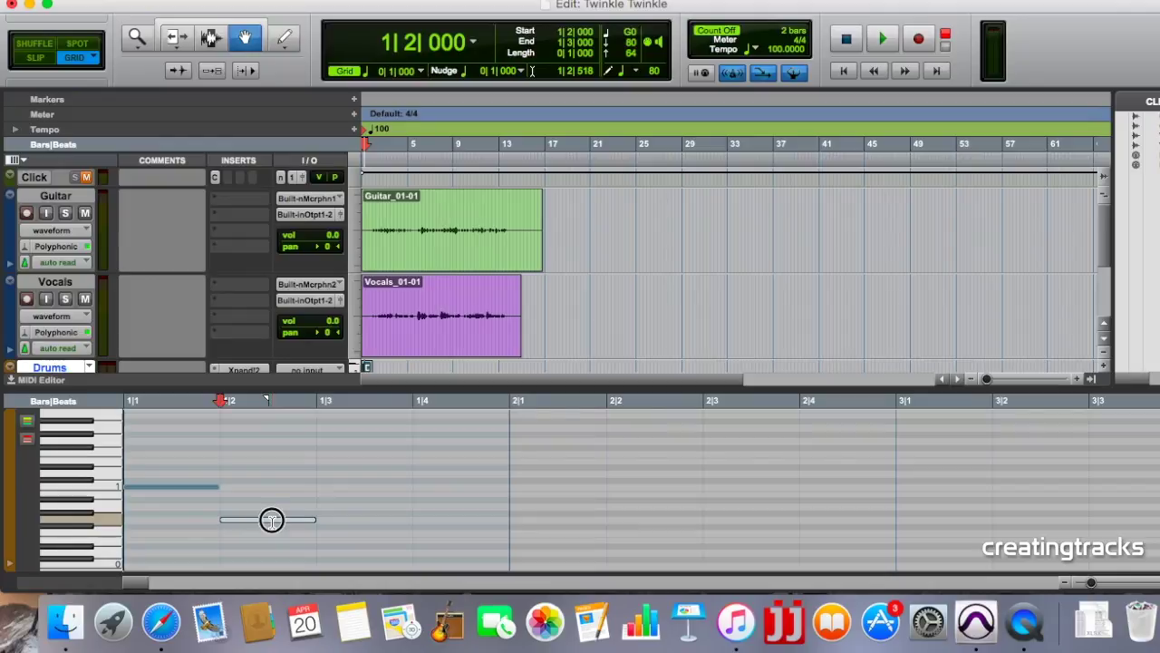
pyautogui.moveTo(272, 519); pyautogui.dragTo(270, 473)
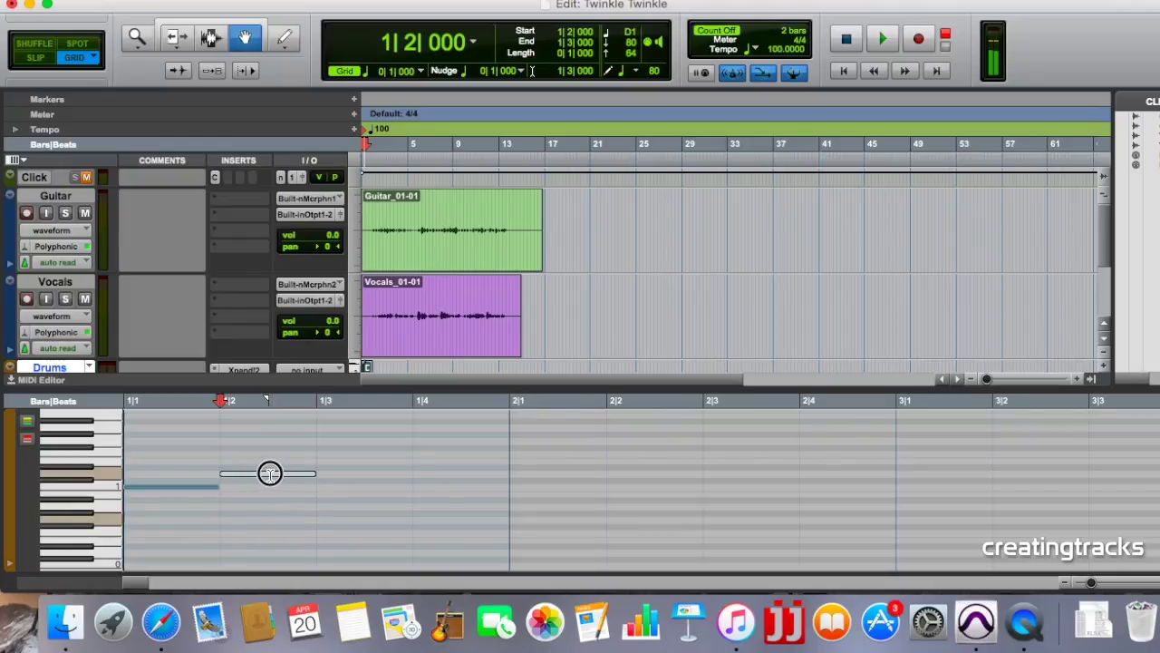
pyautogui.click(204, 494)
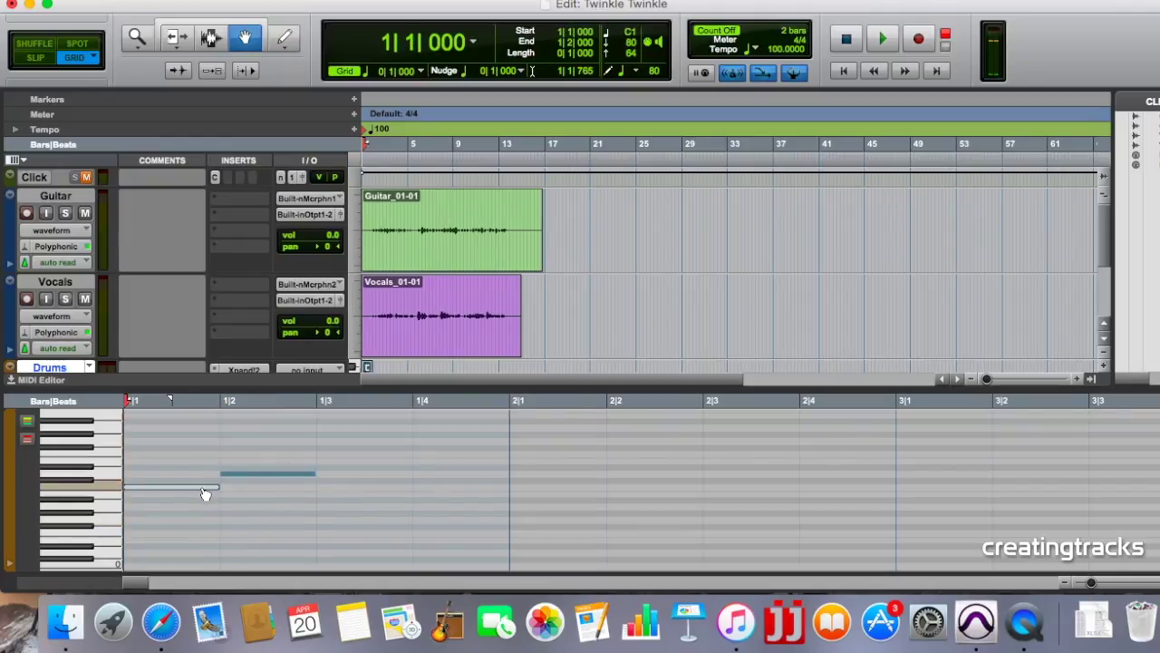
pyautogui.click(362, 482)
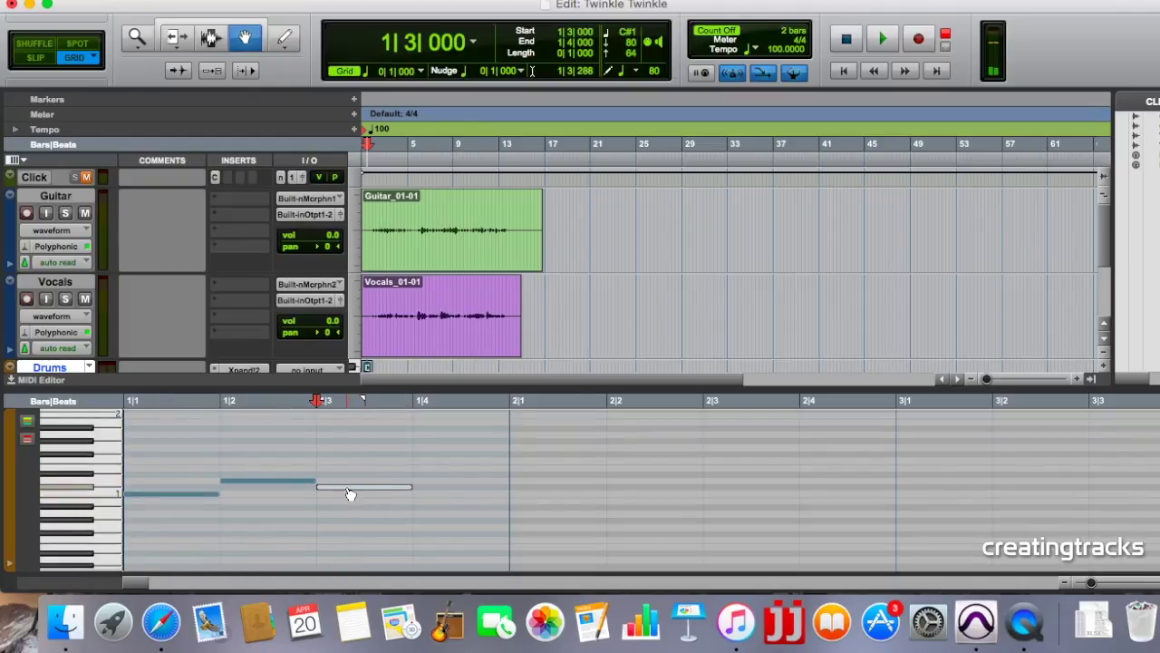
pyautogui.moveTo(345, 489); pyautogui.dragTo(345, 495)
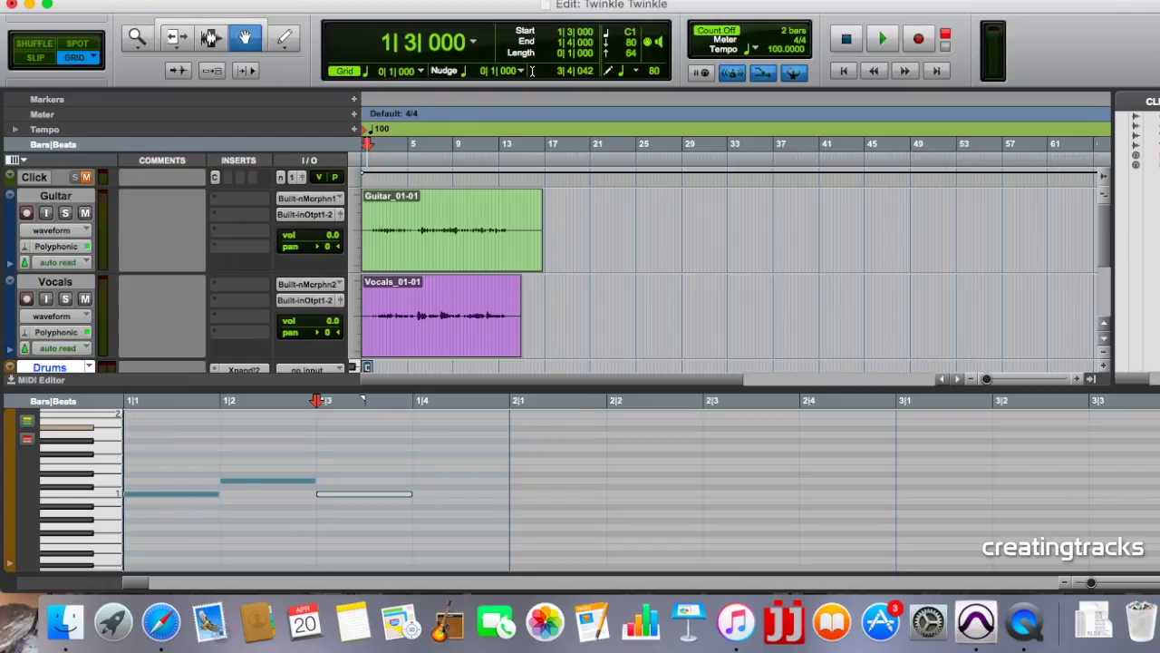
# Step: Add a fourth note at 1|4 on the C#1 row, then play the pattern from the start
pyautogui.click(1144, 426)
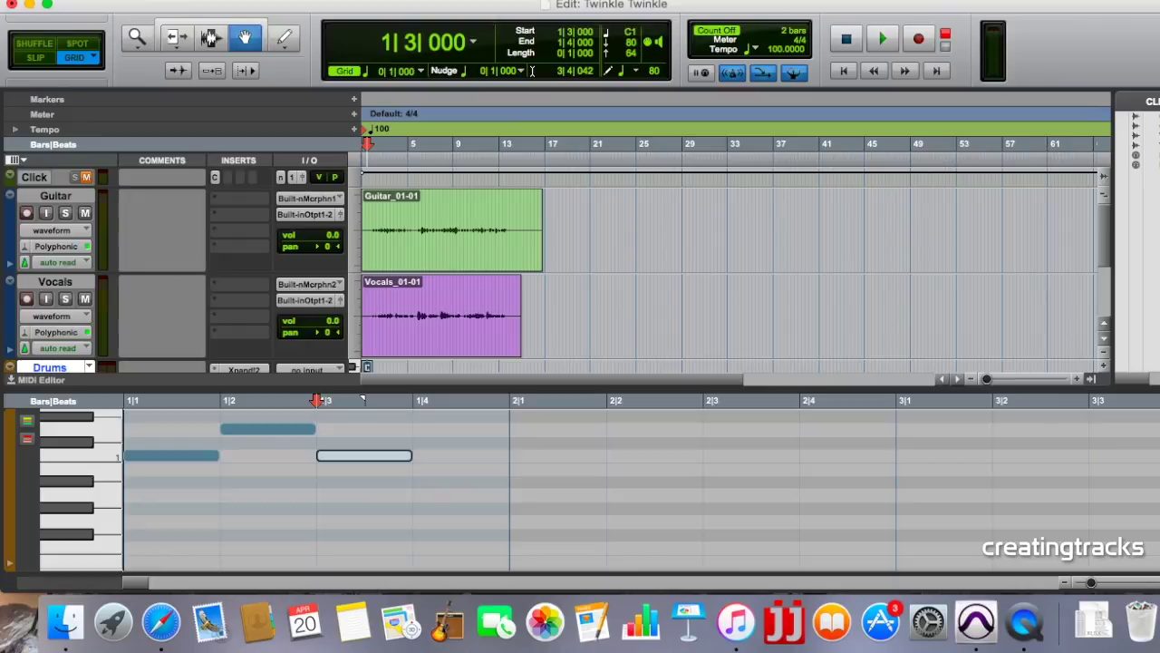
pyautogui.click(1144, 437)
pyautogui.click(1144, 427)
pyautogui.scroll(3, 544, 489)
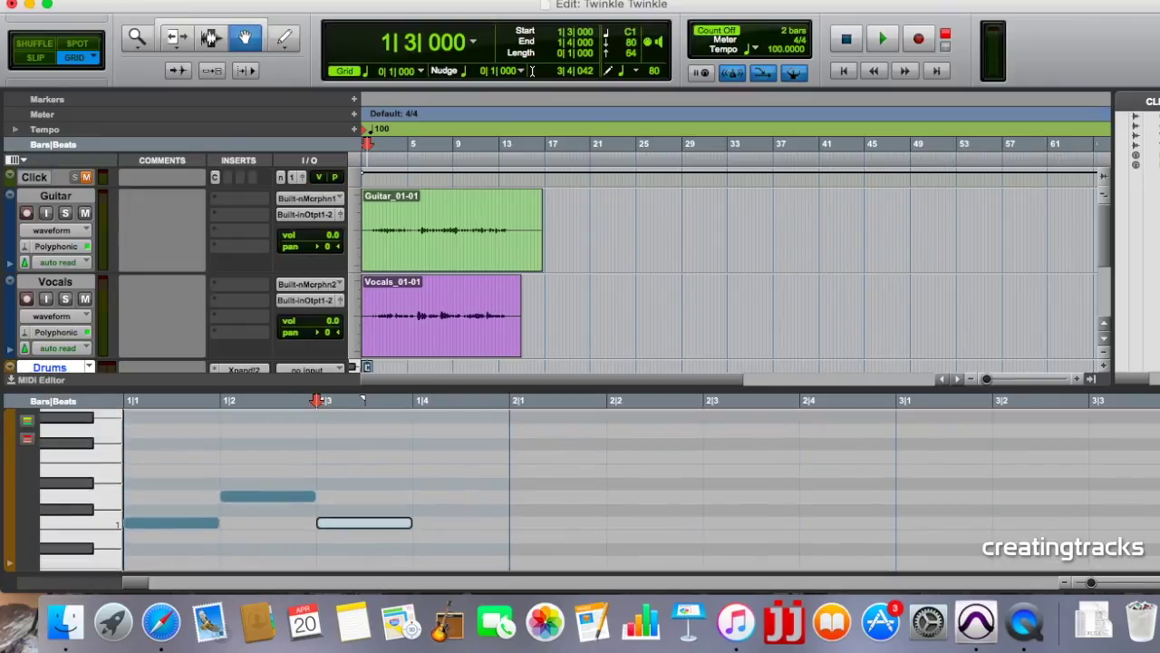
pyautogui.scroll(-1, 423, 498)
pyautogui.click(426, 499)
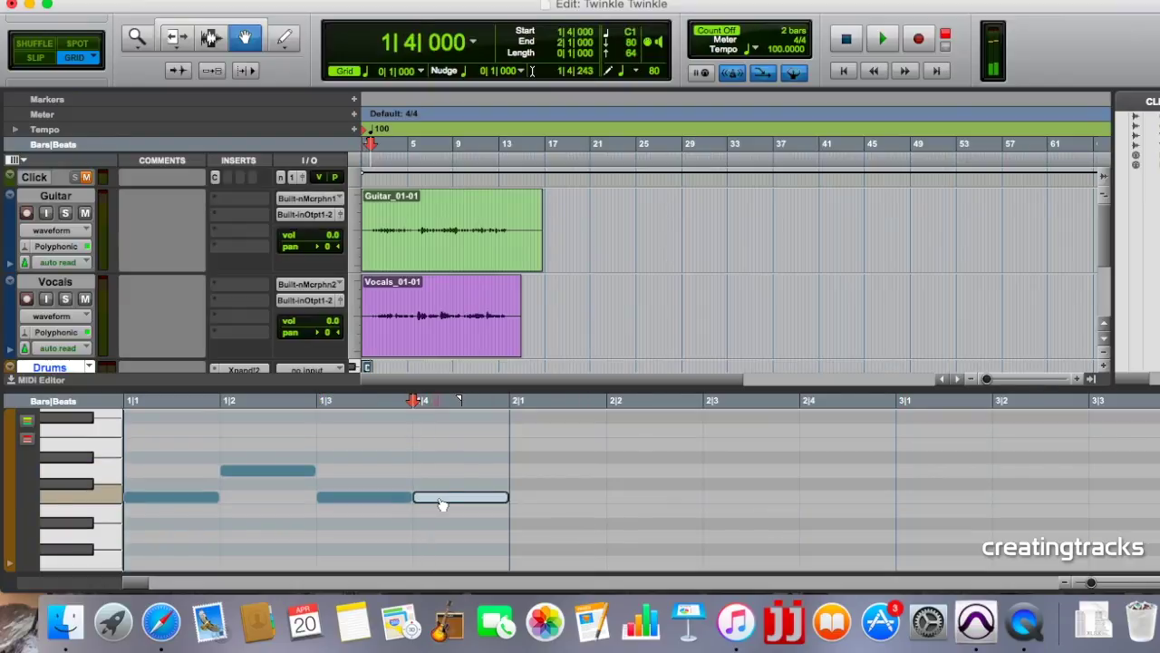
pyautogui.moveTo(443, 500); pyautogui.dragTo(438, 467)
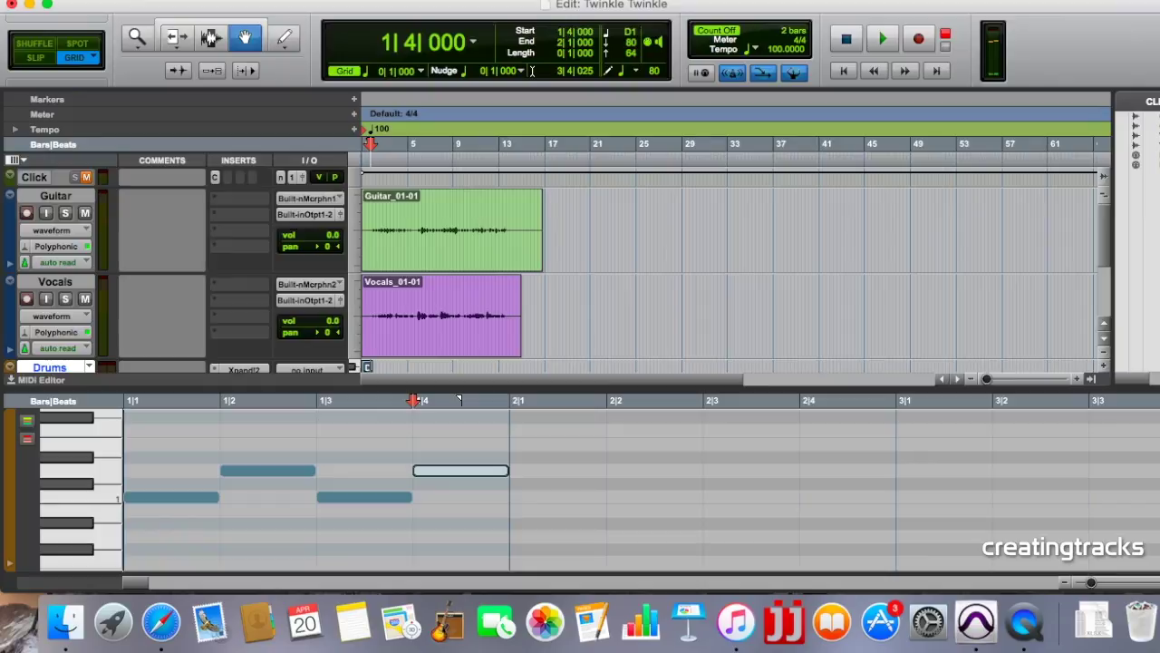
pyautogui.click(842, 71)
pyautogui.click(884, 40)
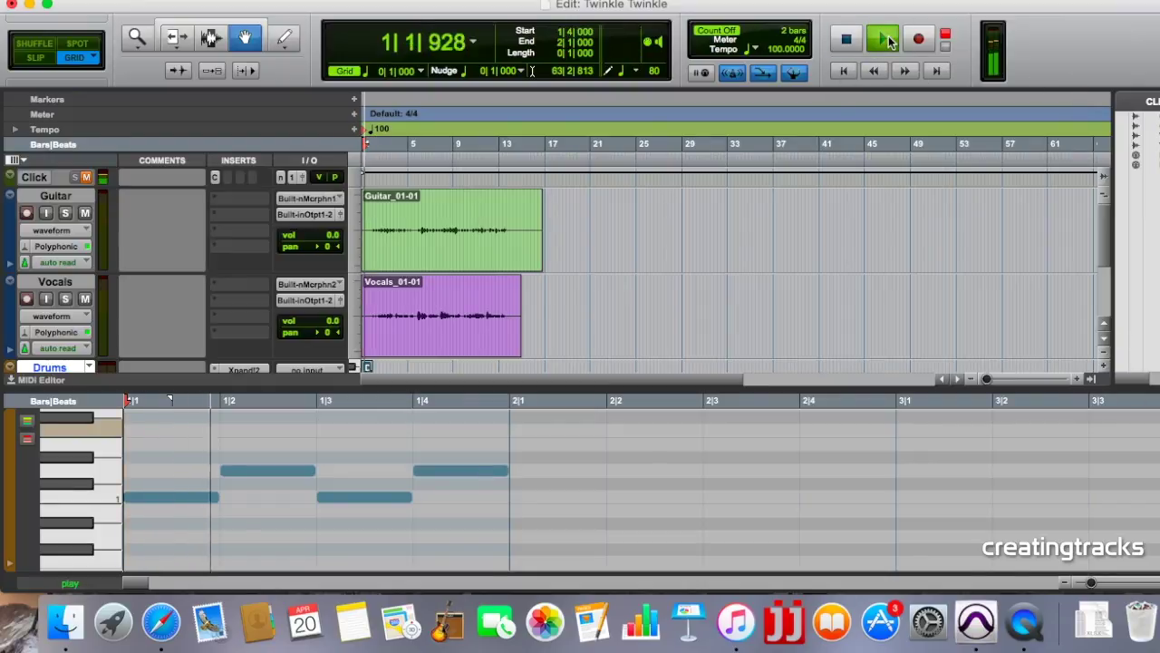
pyautogui.click(846, 39)
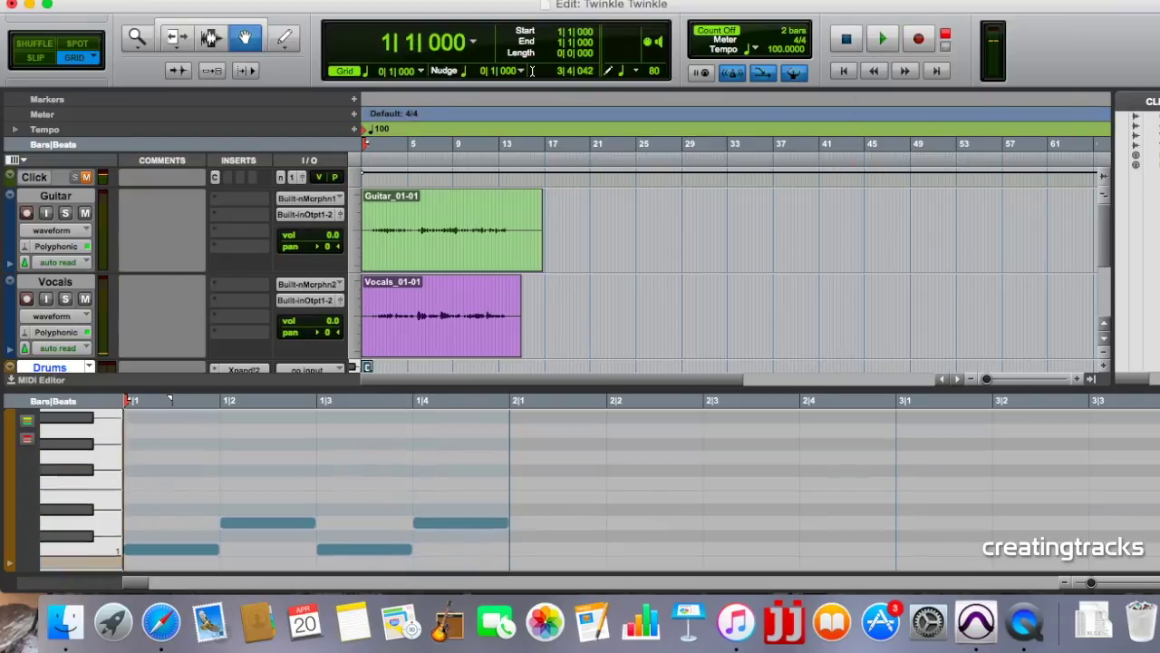
# Step: Preview a higher drum pitch and set the grid to 1/8 note
pyautogui.scroll(3, 531, 71)
pyautogui.scroll(-2, 317, 489)
pyautogui.scroll(2, 318, 490)
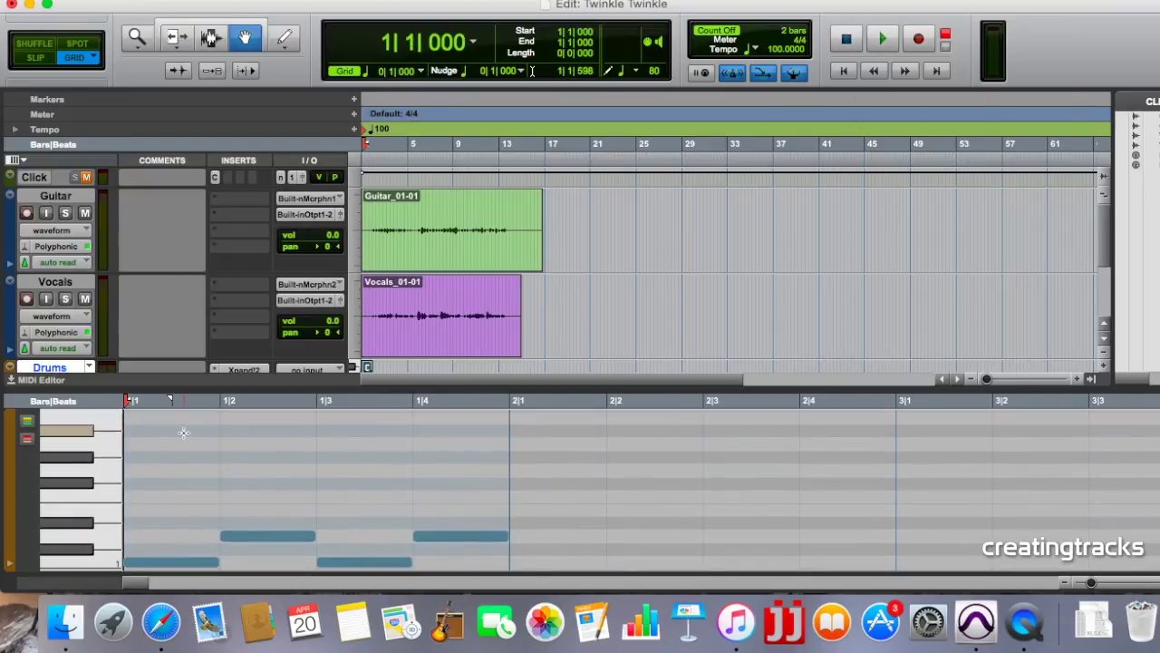
pyautogui.click(65, 483)
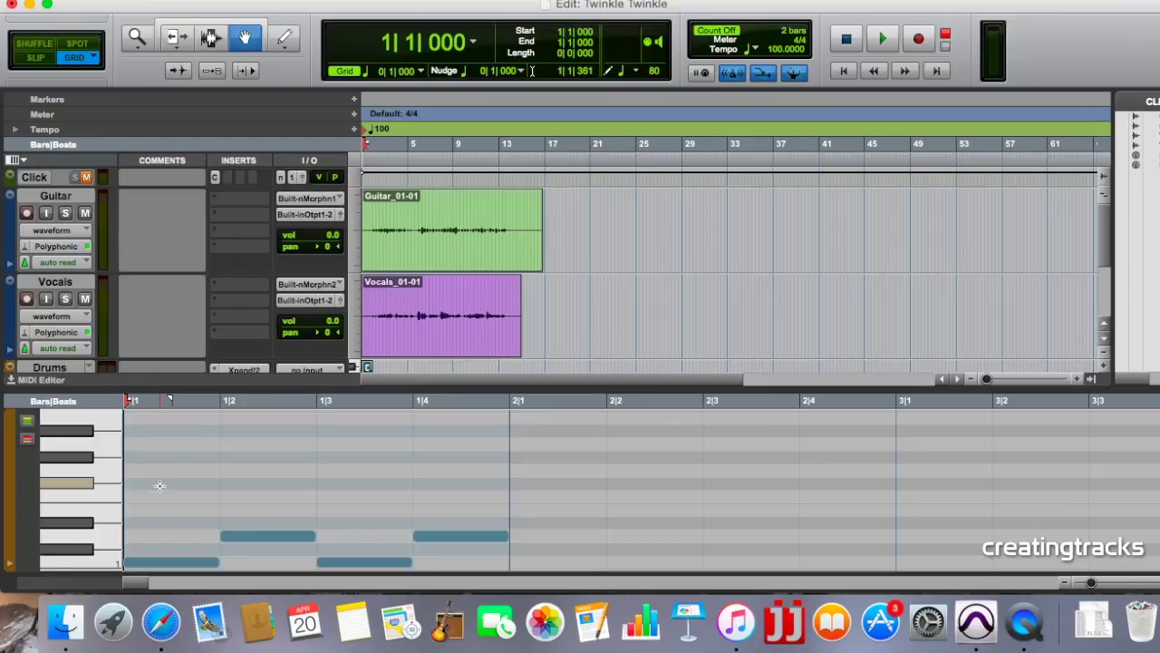
pyautogui.click(369, 74)
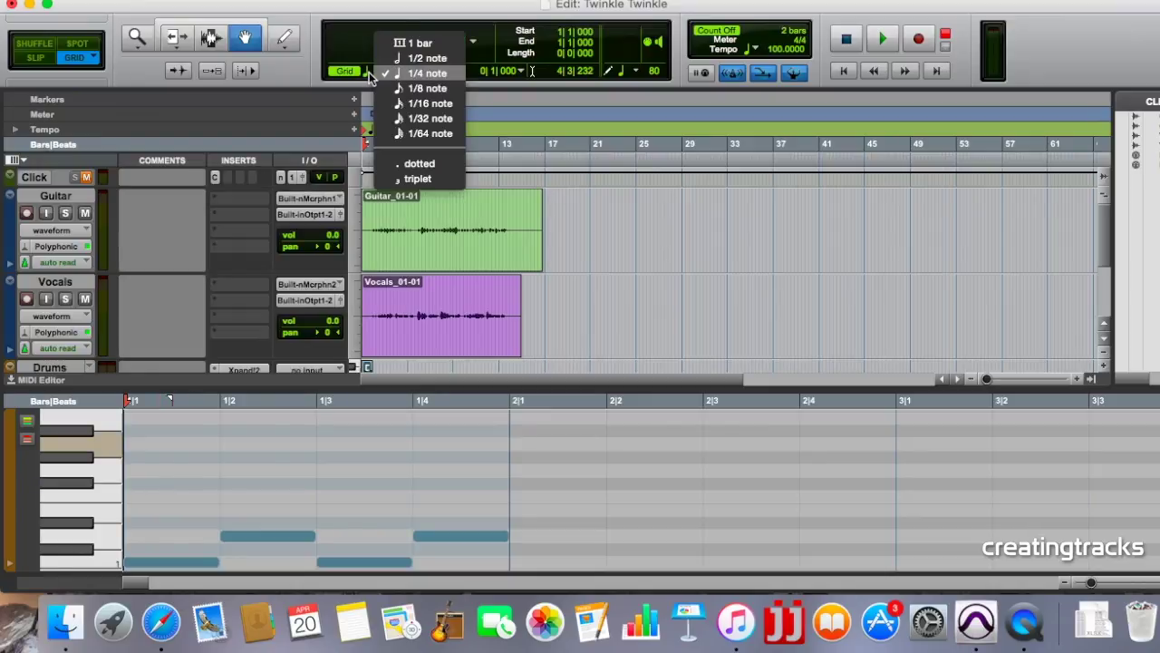
pyautogui.click(414, 88)
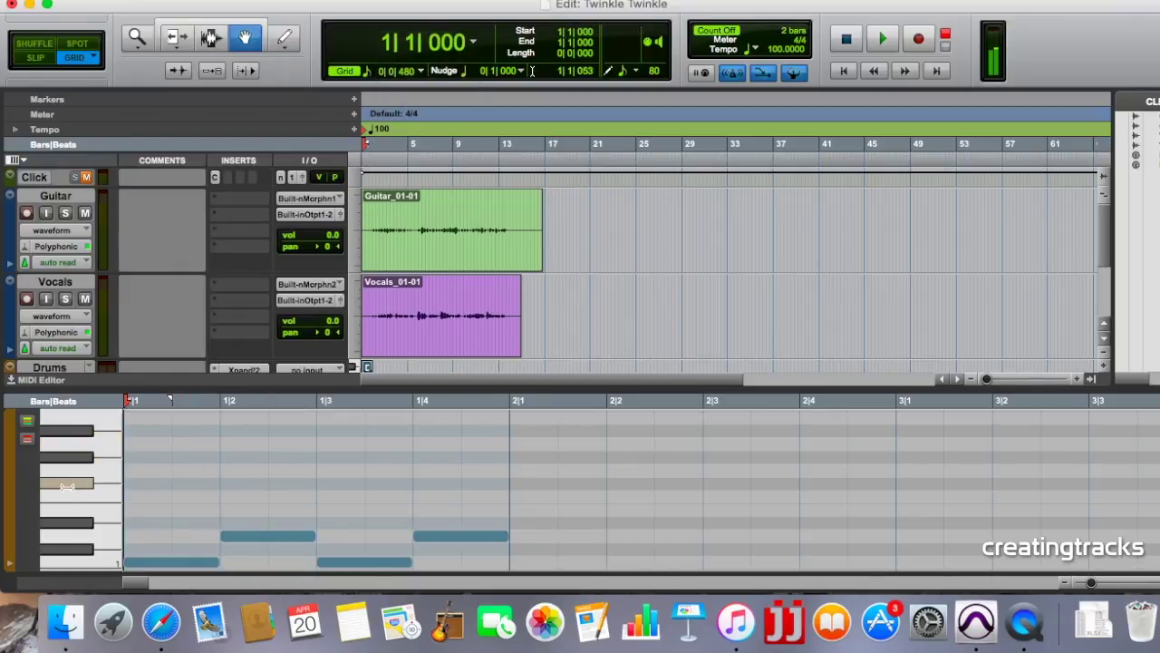
# Step: Add eight F#1 eighth notes from 1|1 to 1|4|480 across bar 1
pyautogui.click(148, 486)
pyautogui.scroll(-3, 362, 490)
pyautogui.click(147, 483)
pyautogui.moveTo(152, 488); pyautogui.dragTo(151, 445)
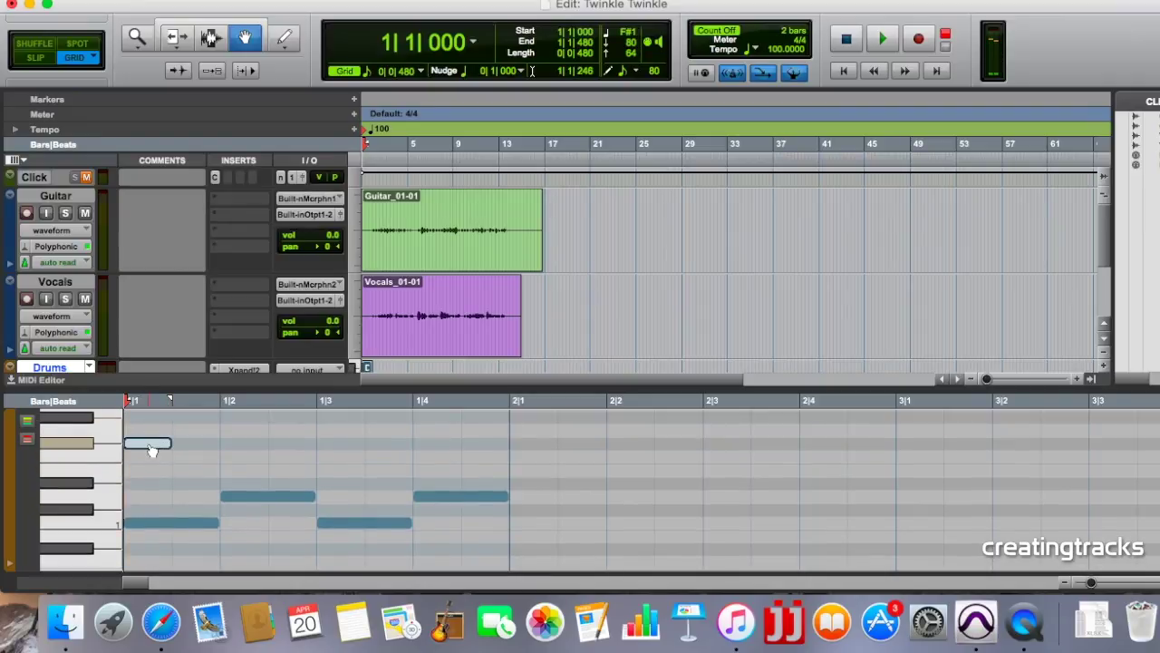
pyautogui.click(196, 444)
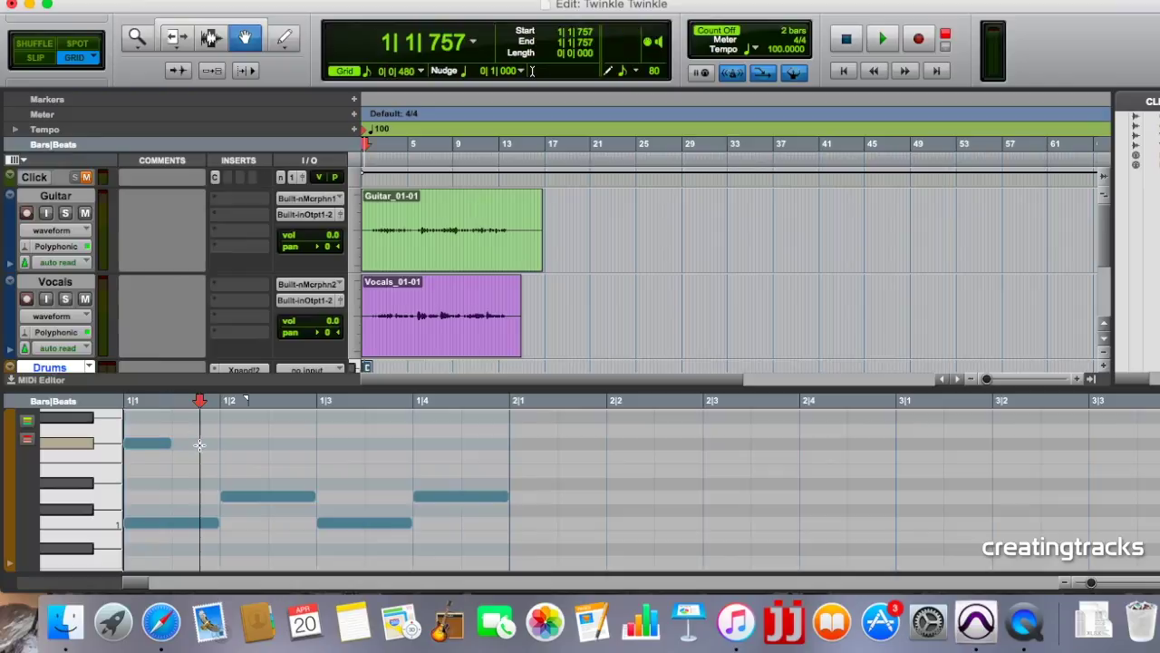
pyautogui.click(249, 445)
pyautogui.click(299, 446)
pyautogui.click(337, 445)
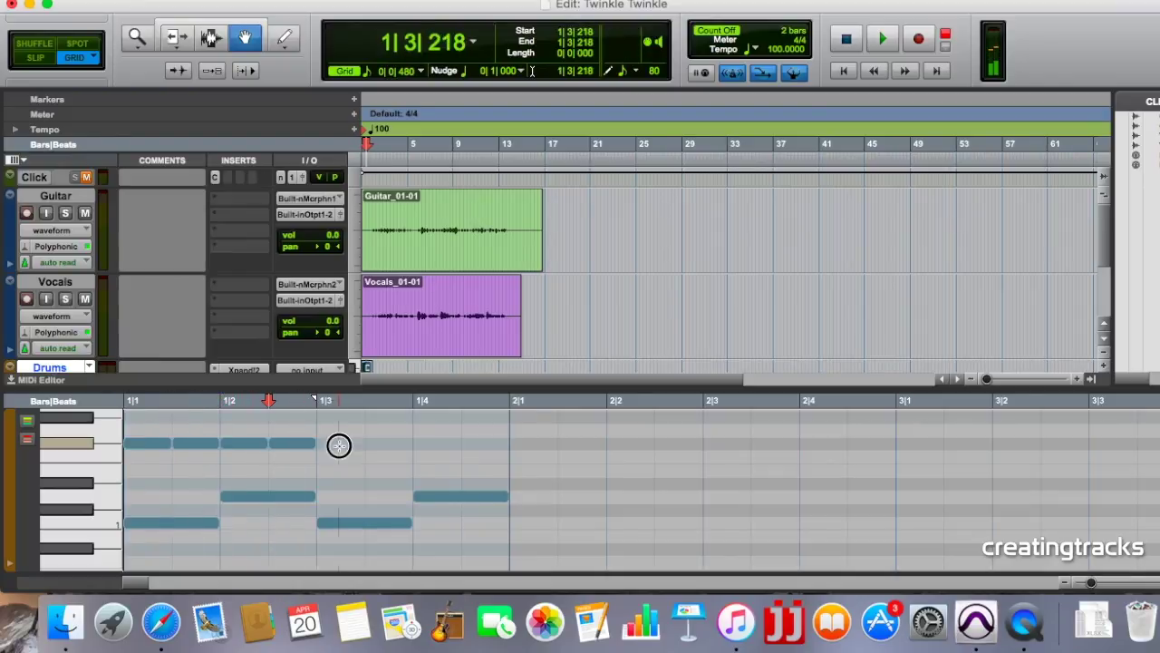
pyautogui.click(386, 446)
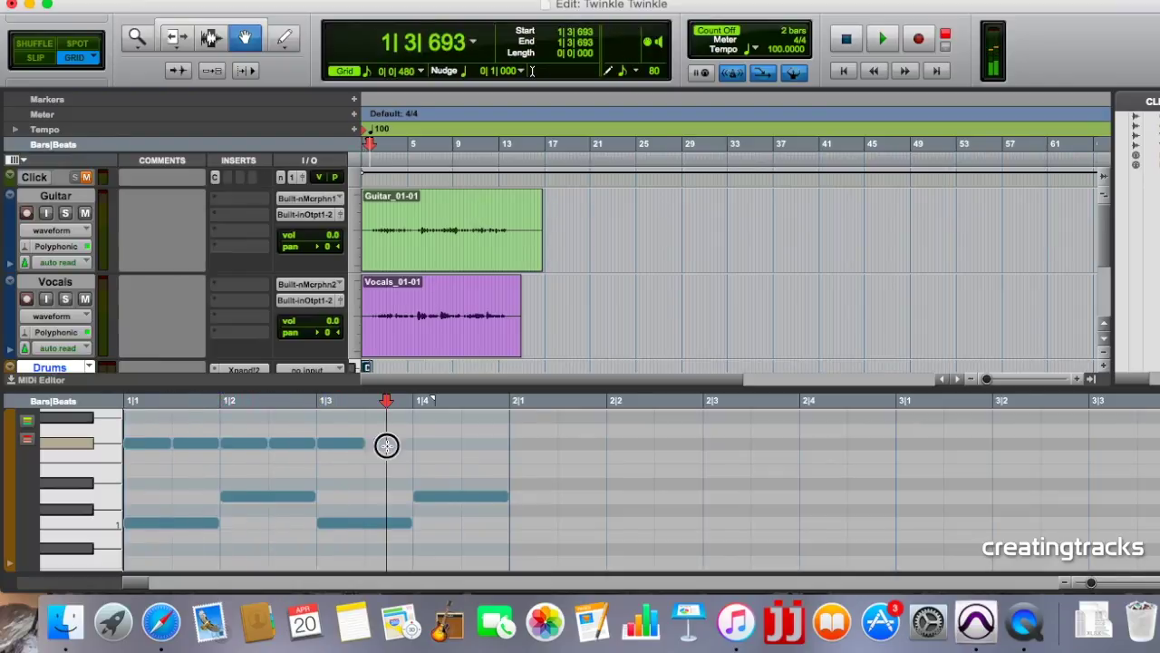
pyautogui.click(439, 445)
pyautogui.click(481, 444)
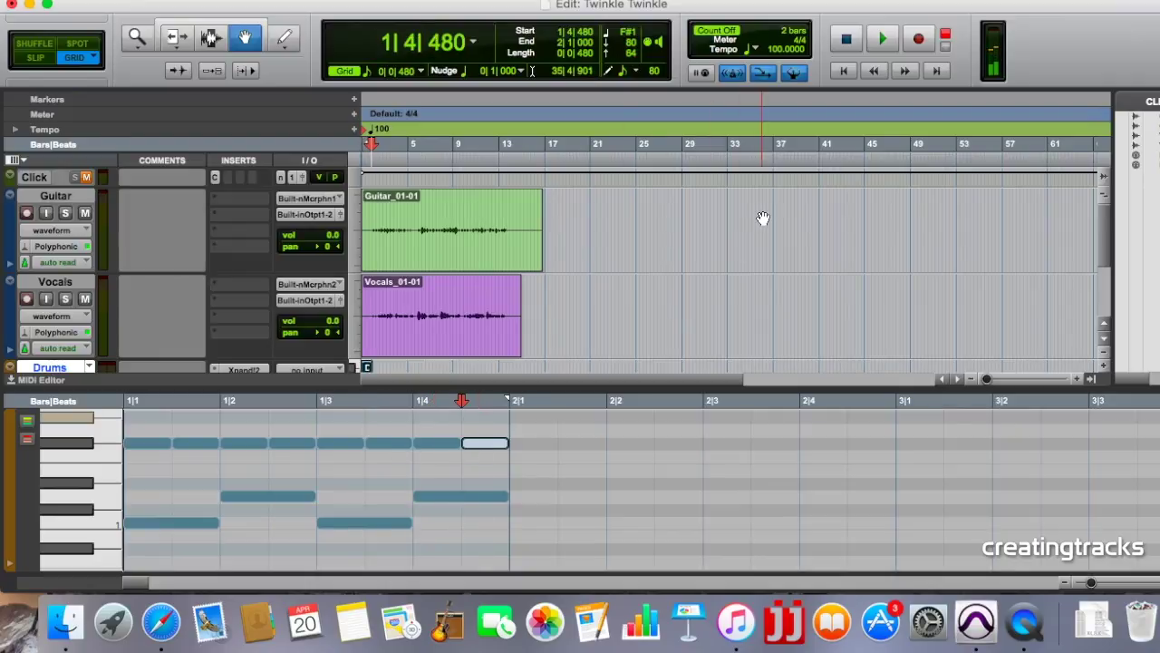
# Step: Play the updated drum pattern from the start twice
pyautogui.click(844, 72)
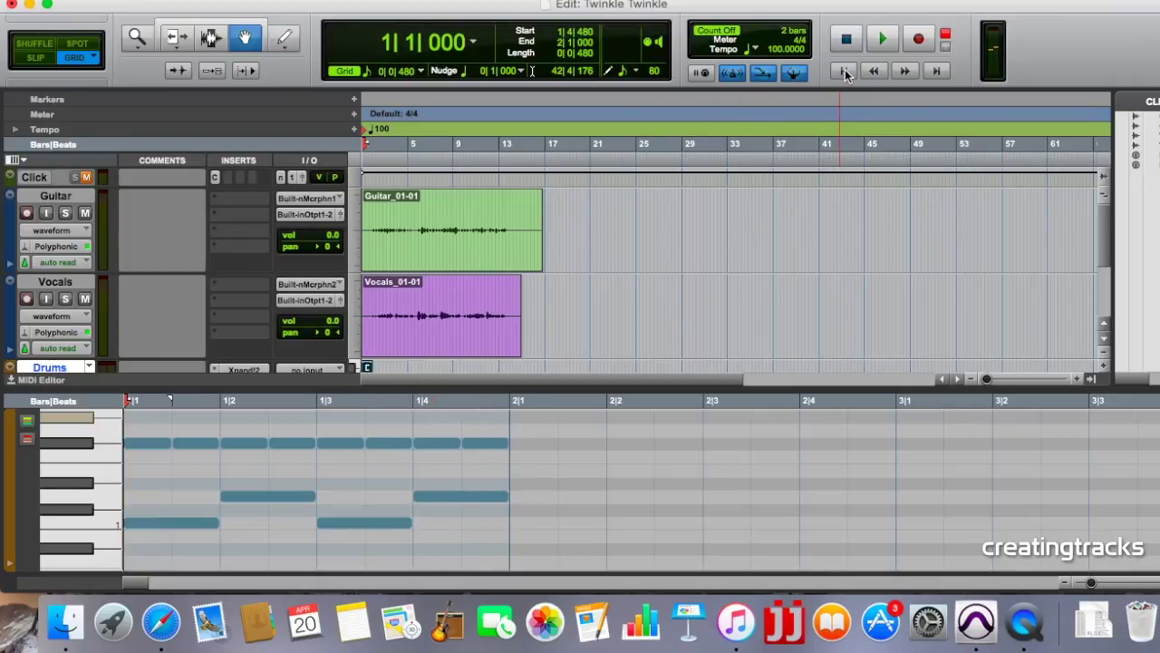
pyautogui.click(884, 40)
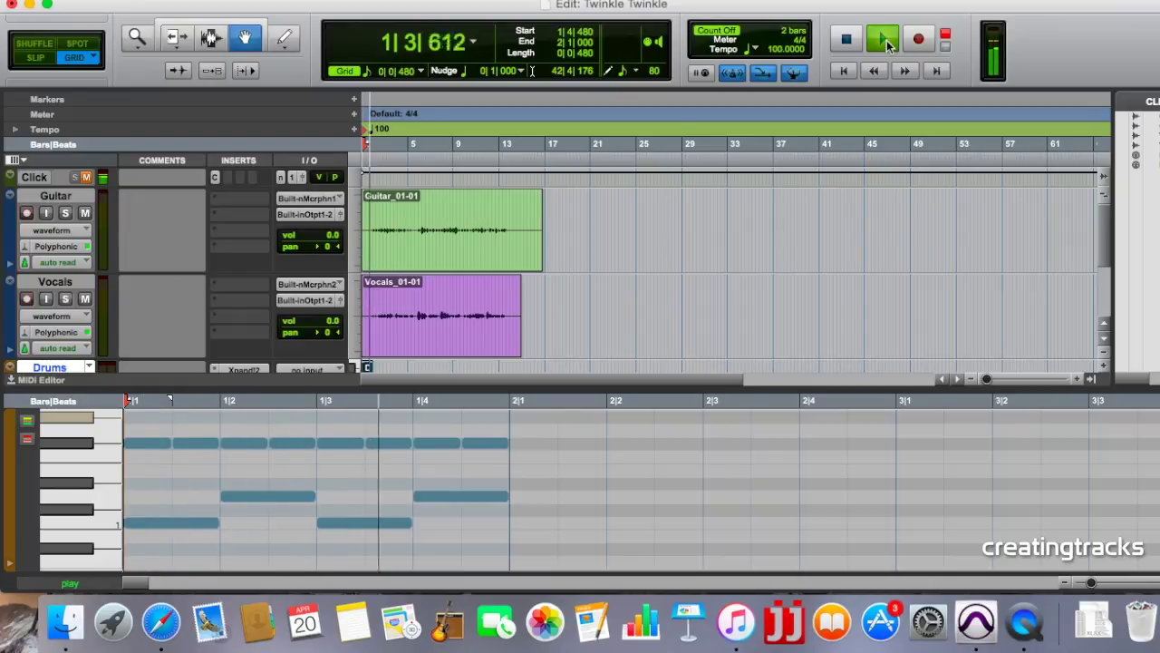
pyautogui.click(846, 39)
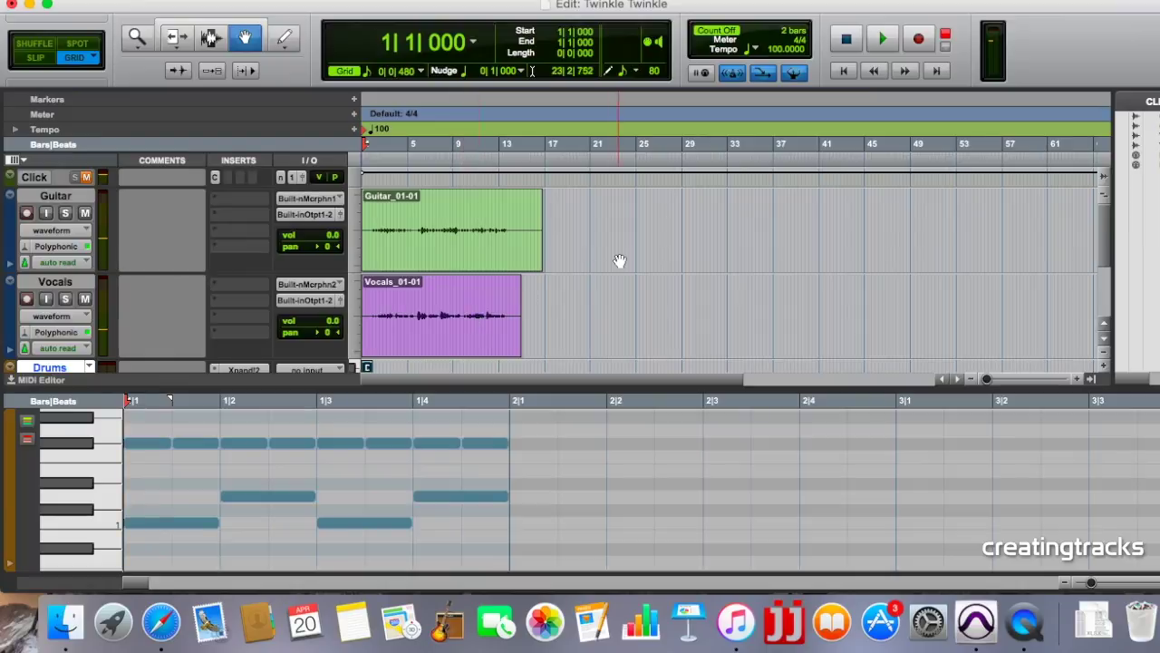
pyautogui.click(891, 38)
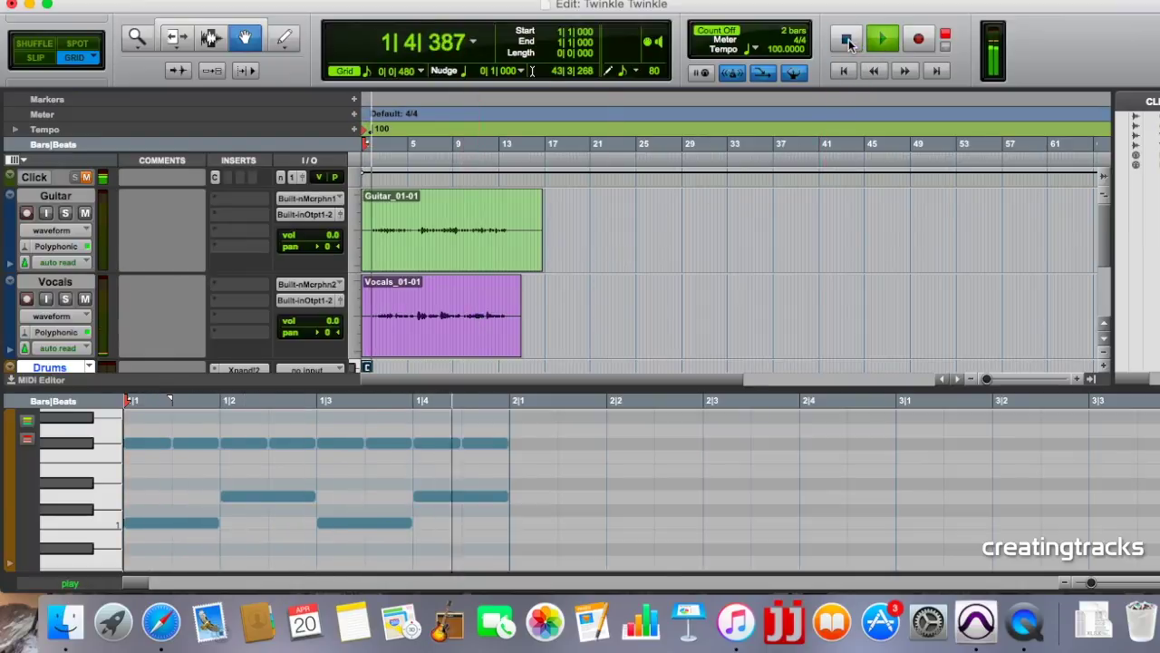
pyautogui.click(847, 40)
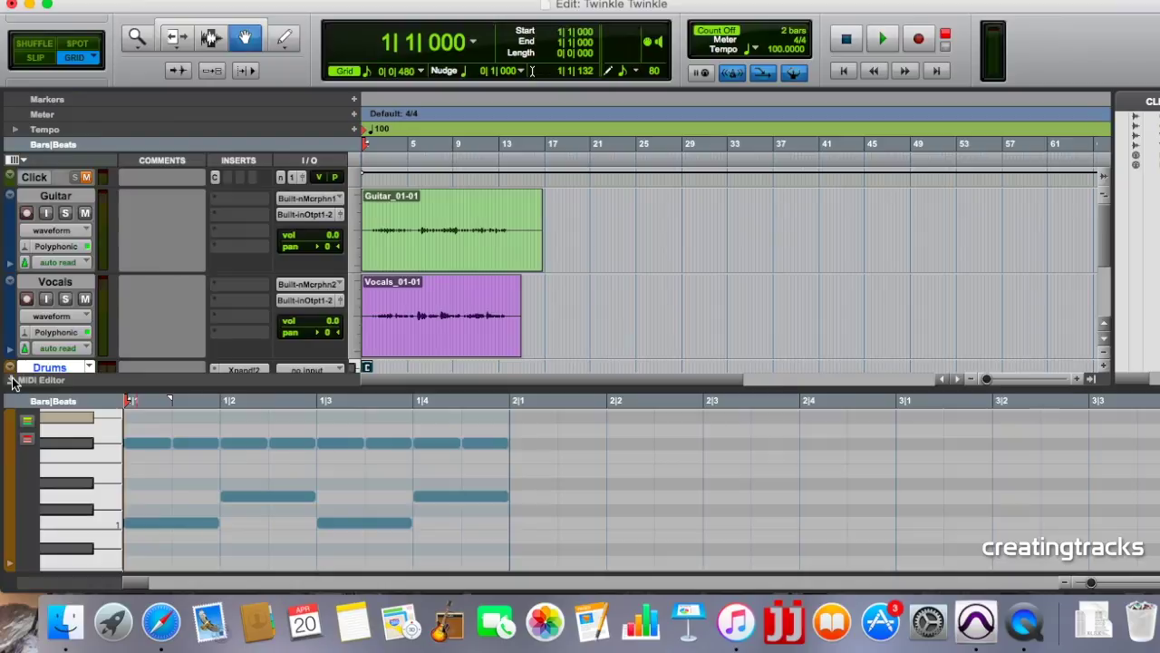
# Step: Hide the MIDI Editor, zoom in on the timeline, and select the Drums-02 clip
pyautogui.click(11, 380)
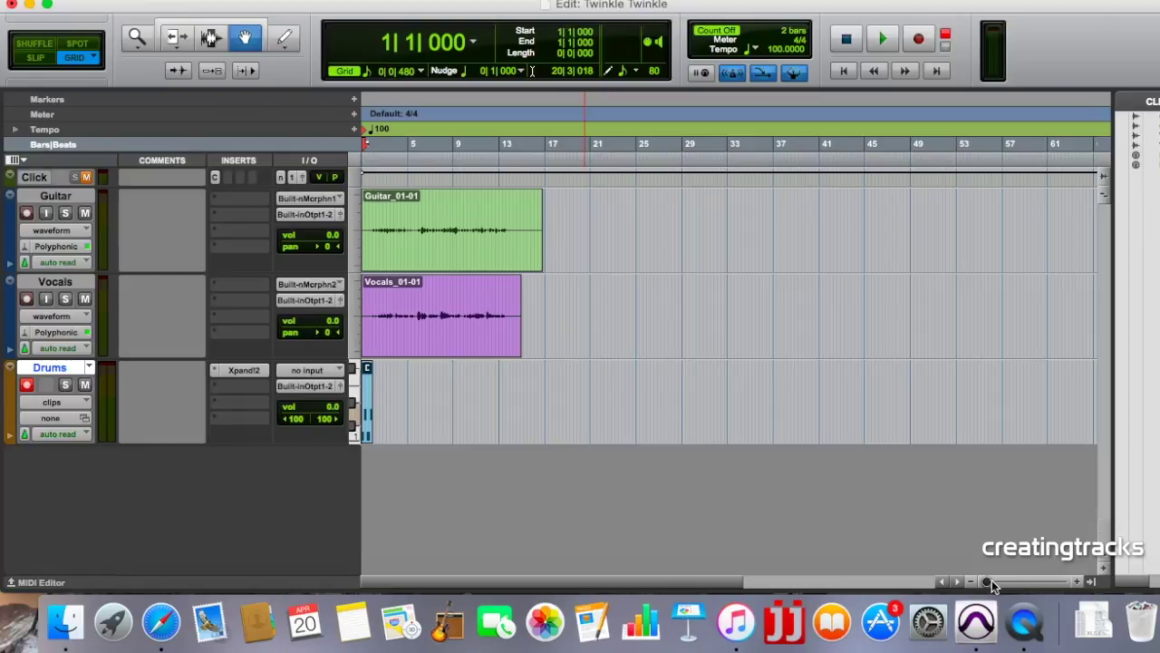
pyautogui.moveTo(988, 584); pyautogui.dragTo(995, 584)
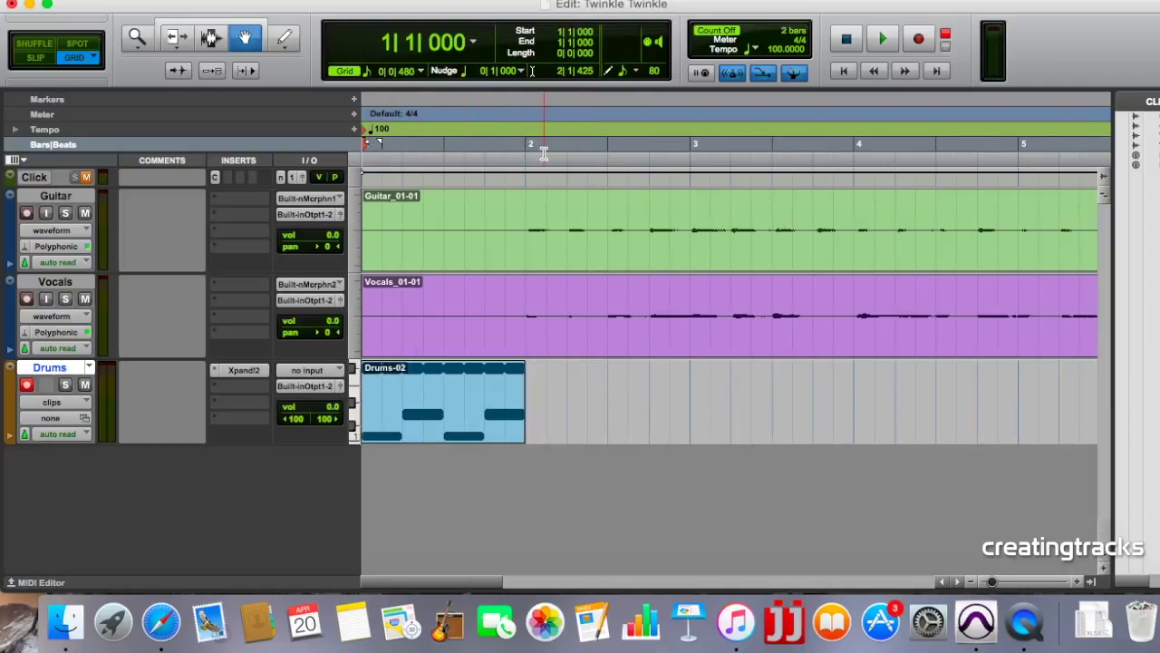
pyautogui.click(482, 401)
# Step: Copy the Drums-02 clip and paste a copy at bar 2
pyautogui.rightClick(491, 399)
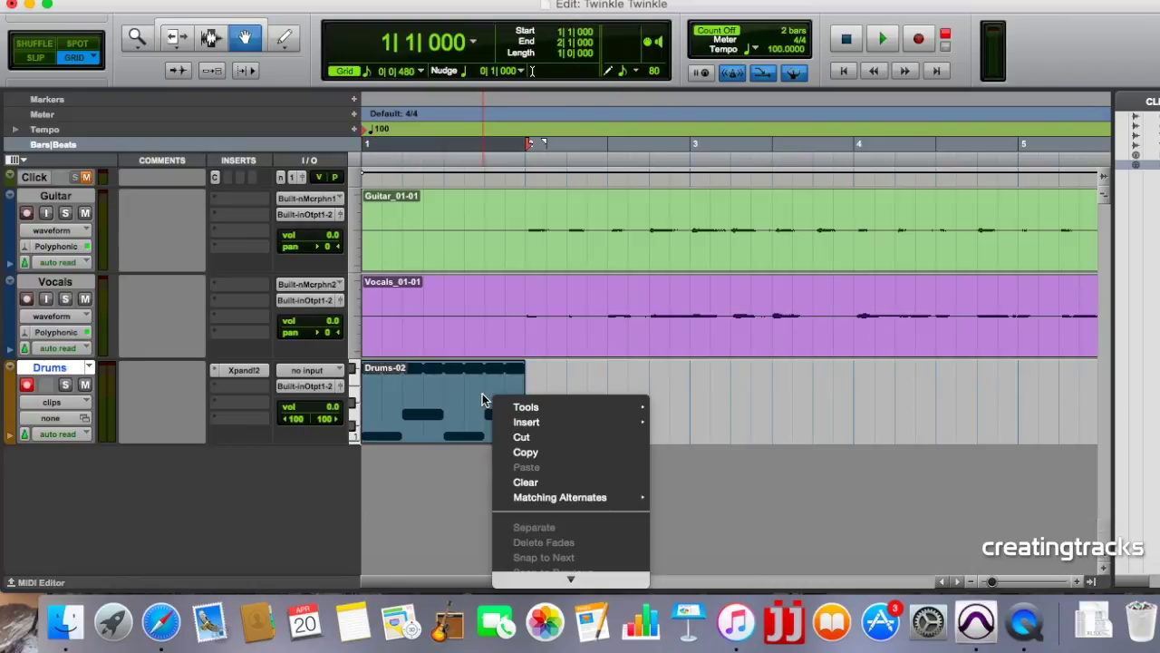
pyautogui.click(527, 452)
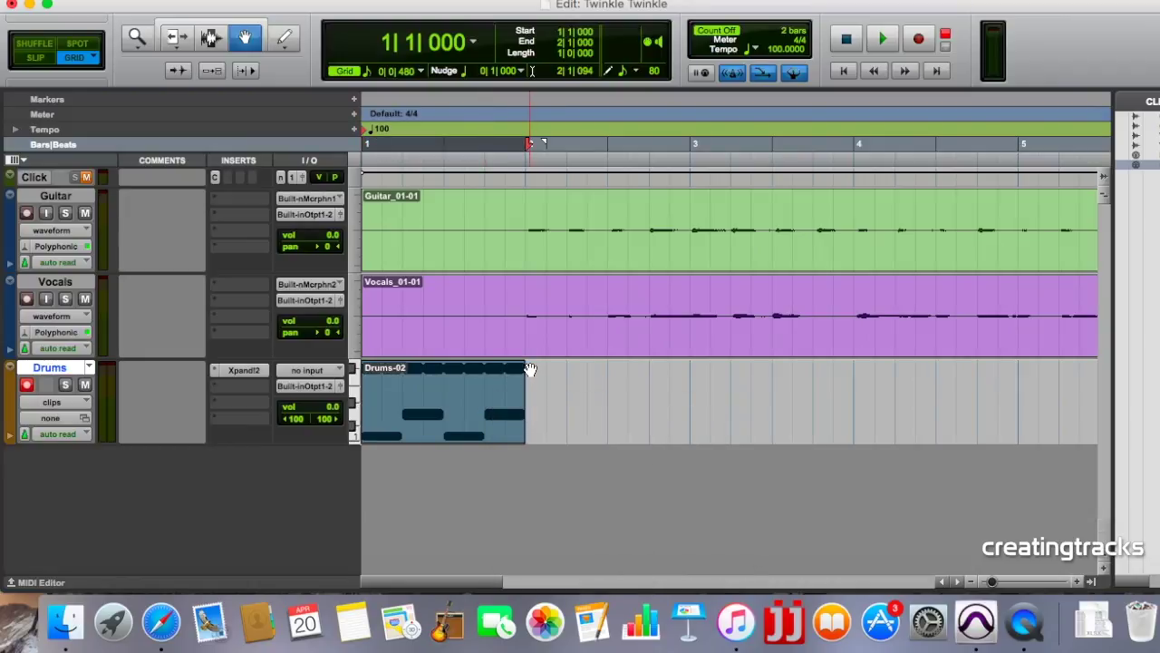
pyautogui.click(534, 389)
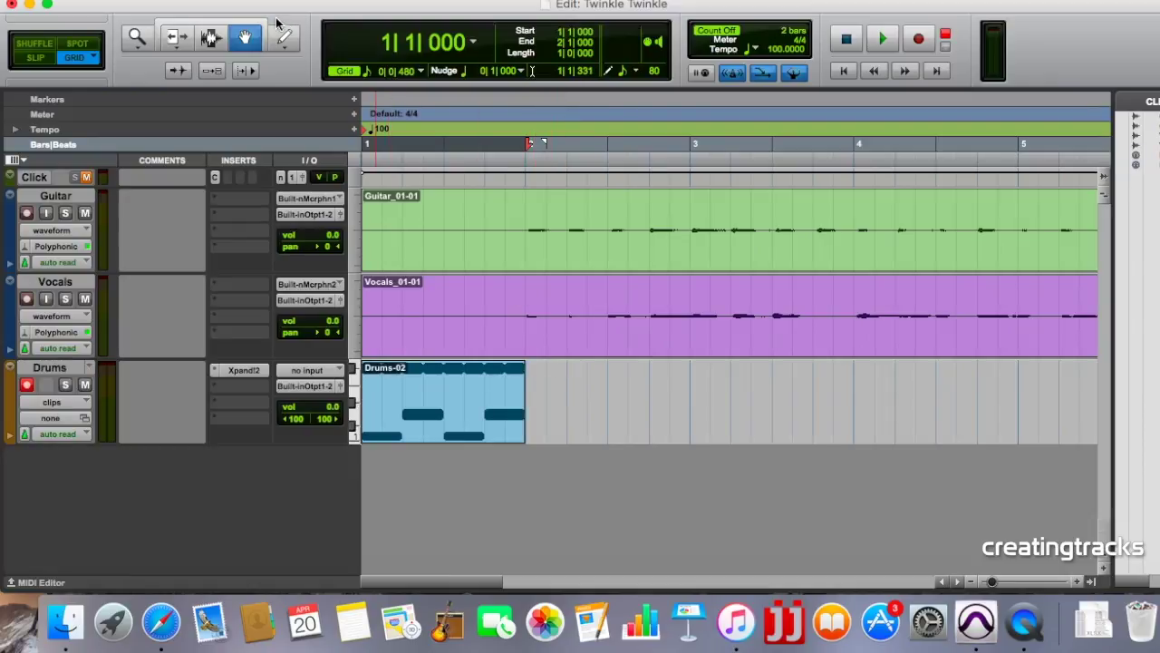
pyautogui.click(214, 39)
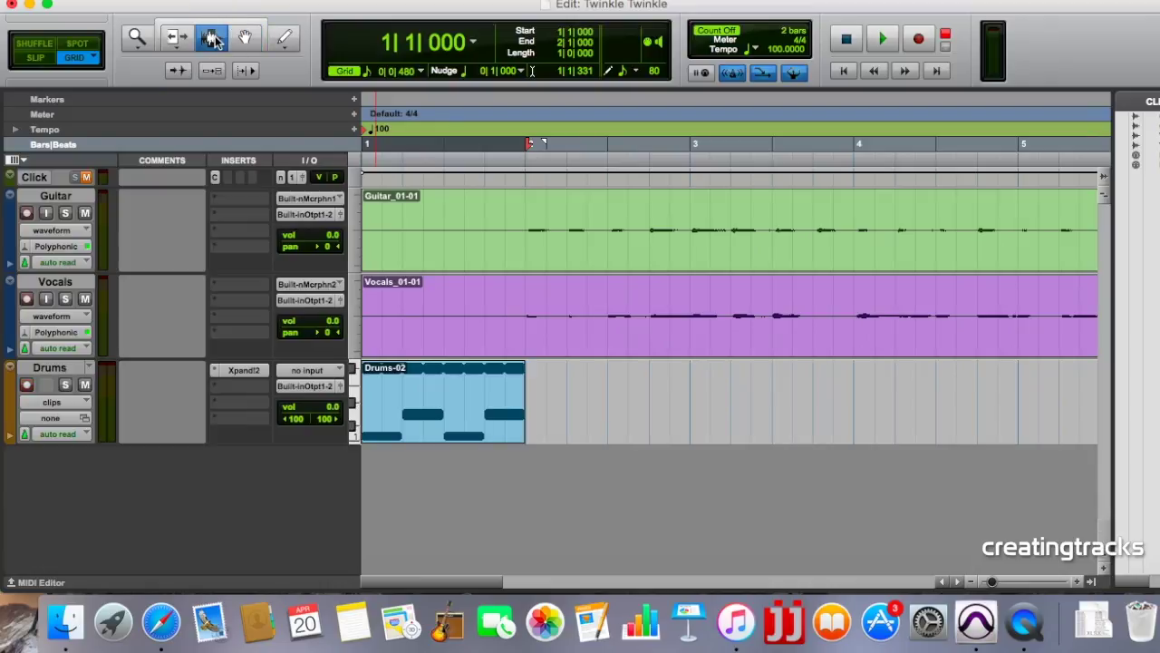
pyautogui.click(527, 370)
pyautogui.rightClick(527, 370)
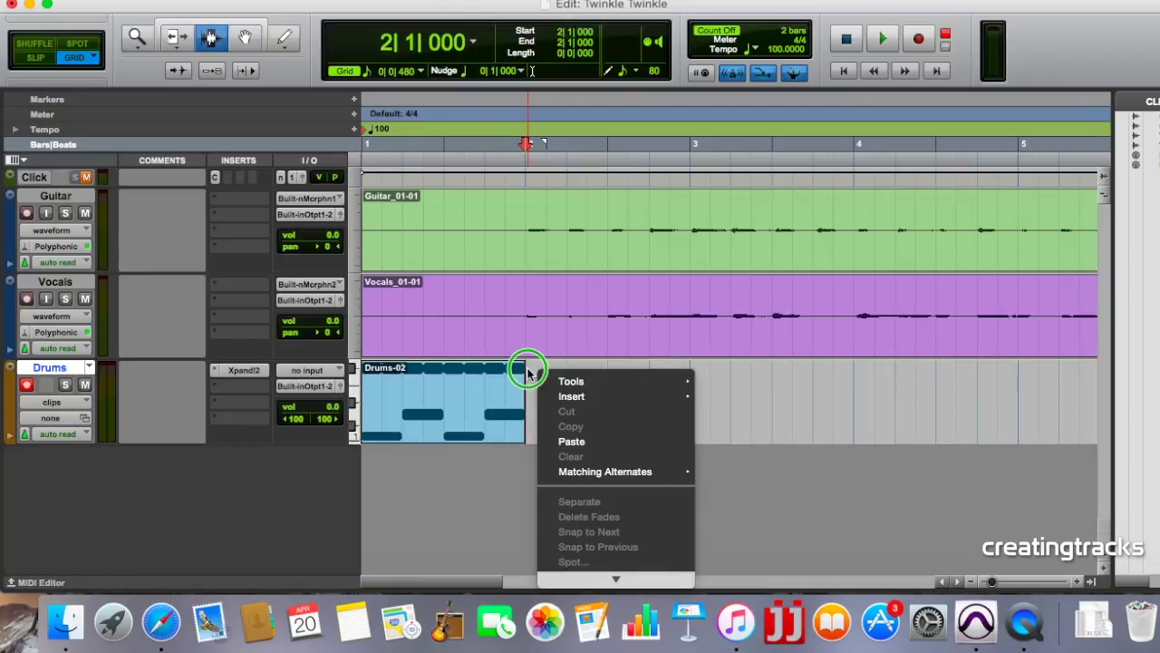
pyautogui.click(585, 442)
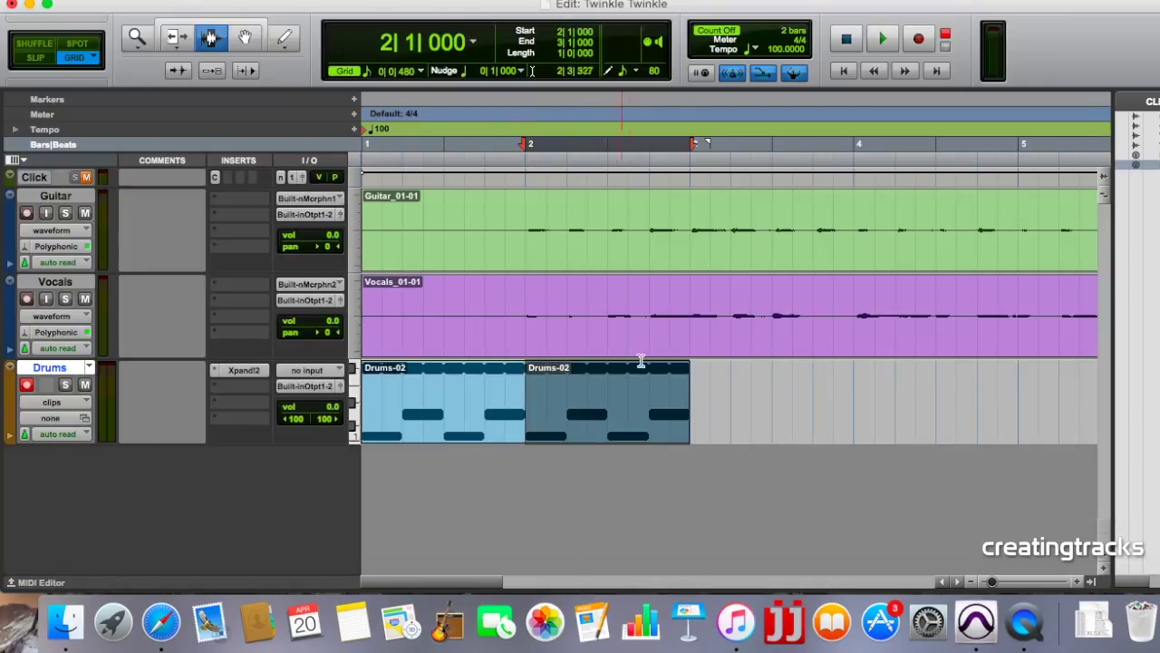
# Step: Paste Drums-02 copies into bars 3 and 4
pyautogui.click(693, 371)
pyautogui.rightClick(693, 371)
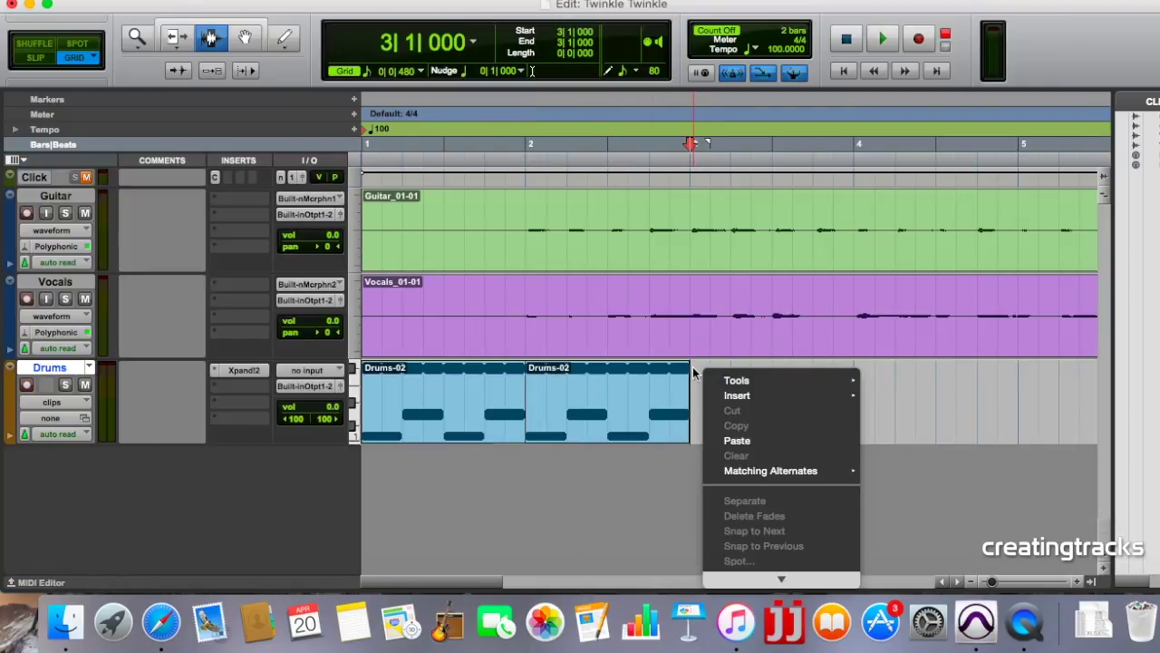
pyautogui.click(758, 441)
pyautogui.click(857, 377)
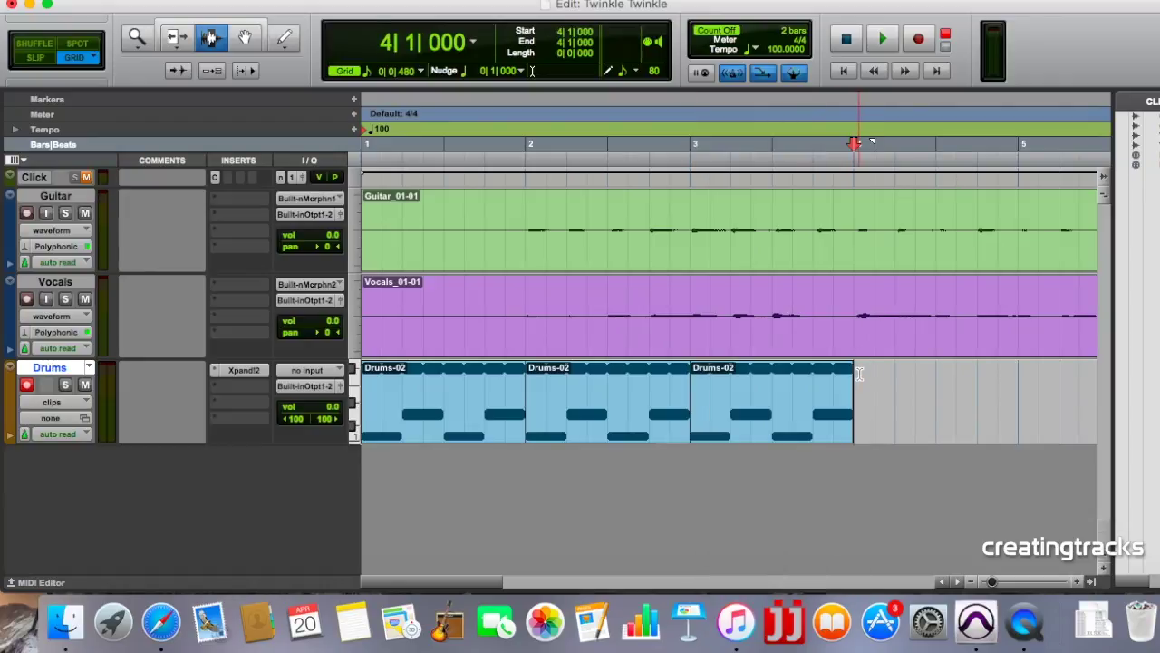
pyautogui.rightClick(859, 377)
pyautogui.click(916, 443)
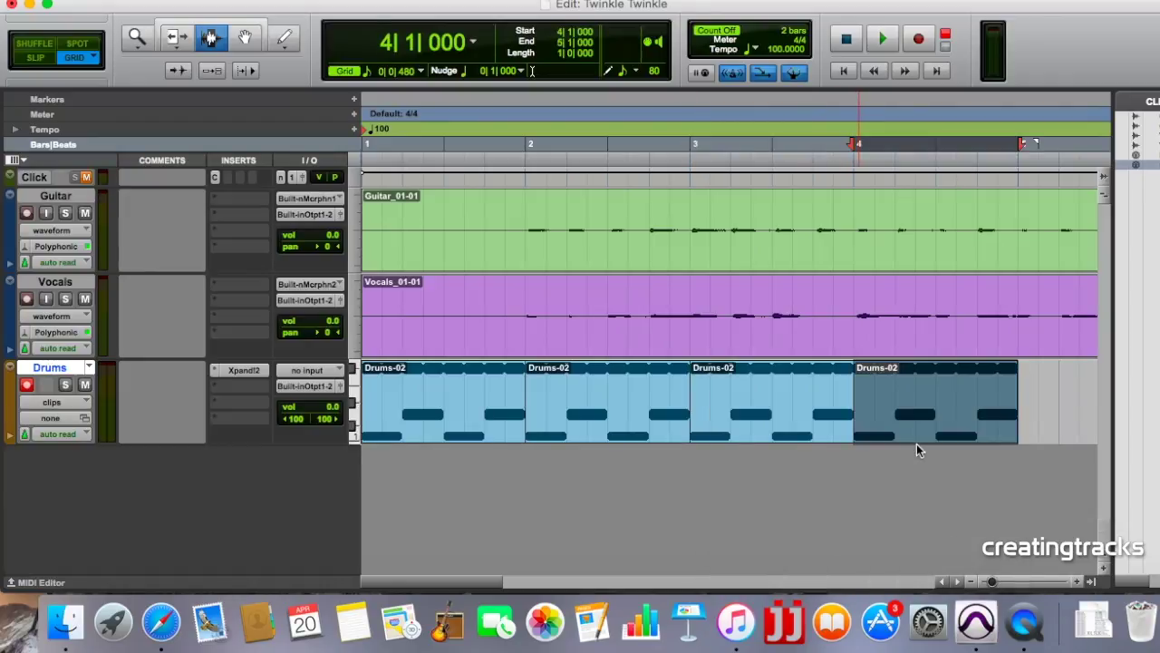
pyautogui.moveTo(474, 581); pyautogui.dragTo(594, 599)
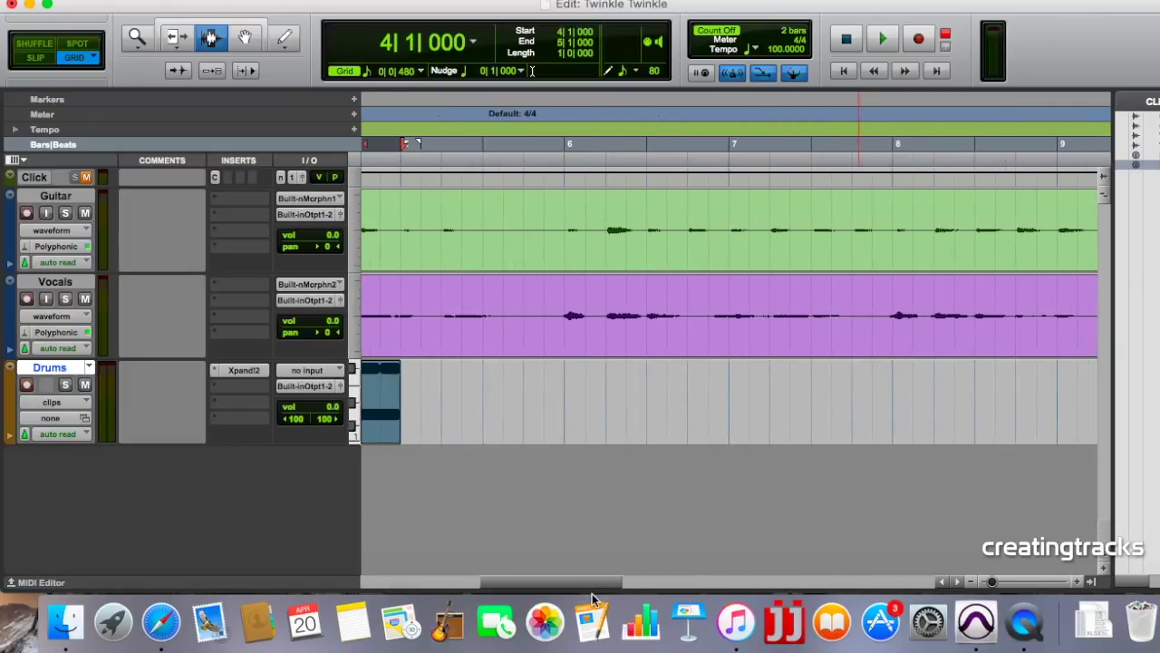
# Step: Paste Drums-02 copies into bars 5, 6 and 7
pyautogui.click(405, 371)
pyautogui.rightClick(407, 370)
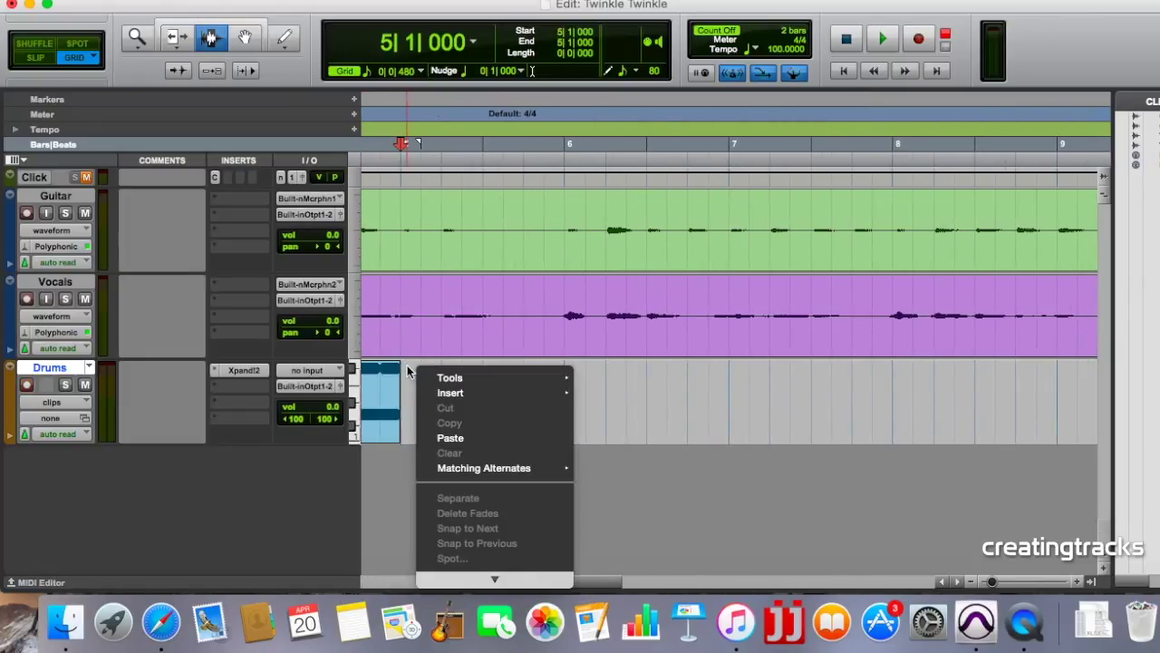
pyautogui.click(498, 438)
pyautogui.click(572, 366)
pyautogui.rightClick(572, 366)
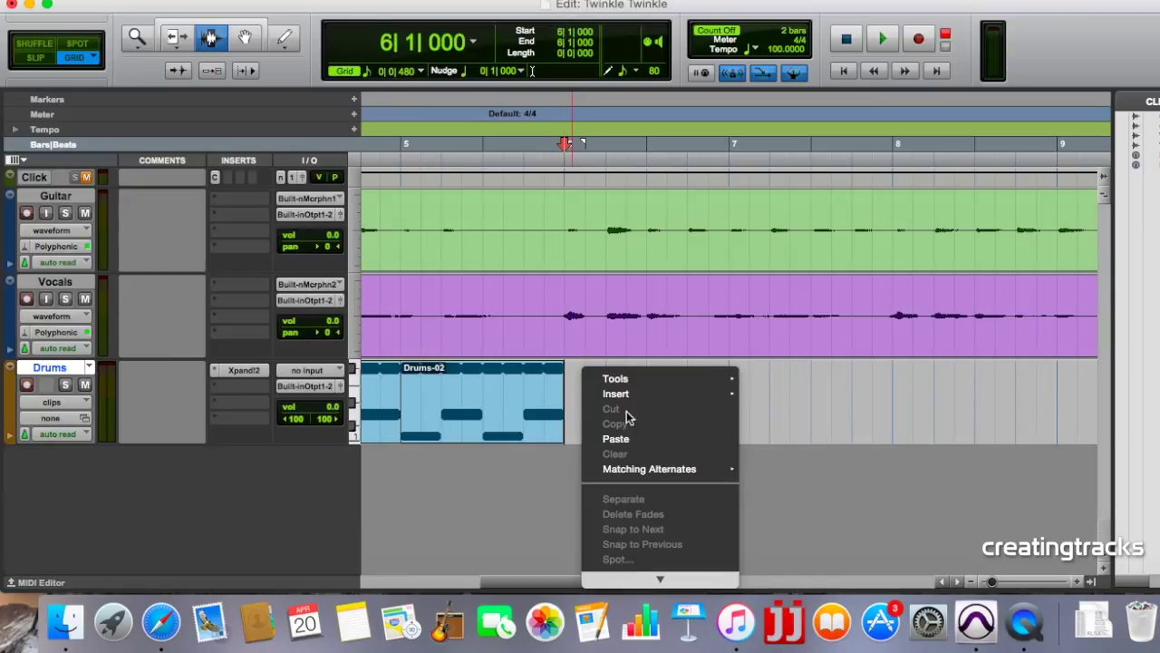
pyautogui.click(629, 443)
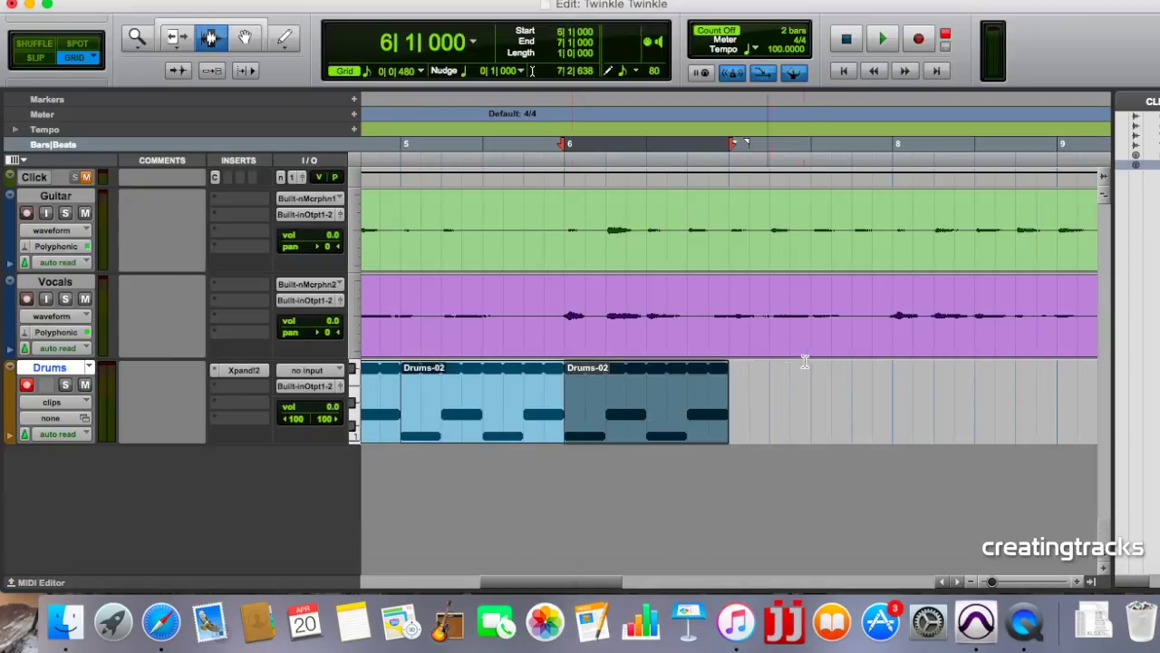
pyautogui.click(735, 370)
pyautogui.rightClick(735, 371)
pyautogui.click(782, 440)
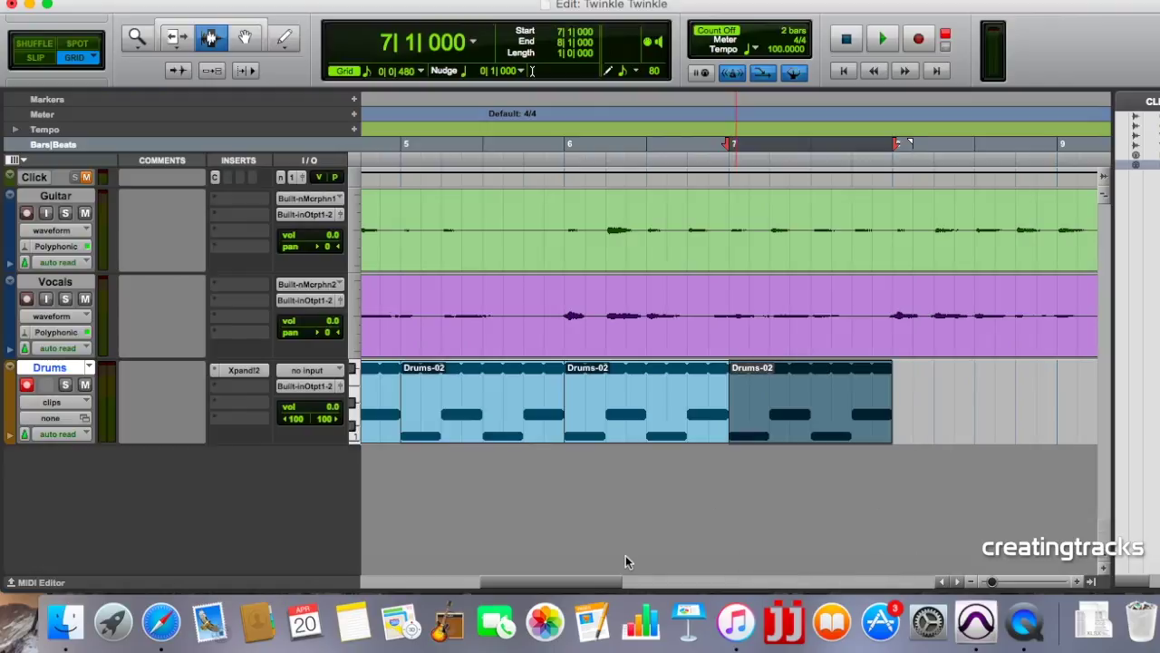
pyautogui.moveTo(594, 585); pyautogui.dragTo(694, 581)
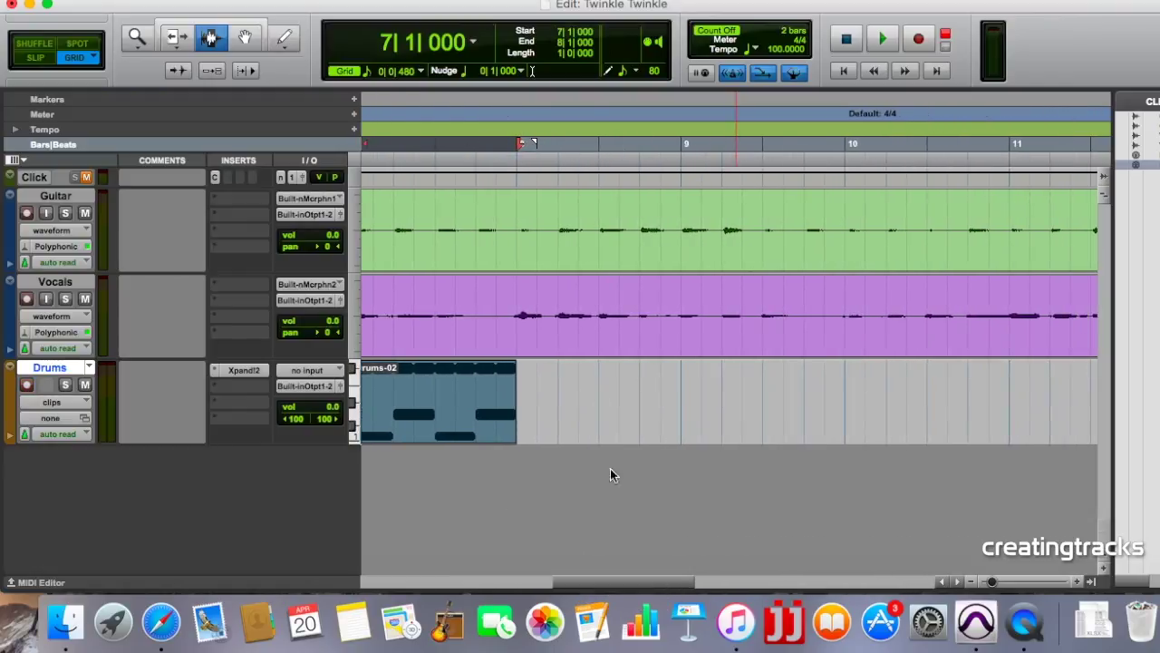
# Step: Paste Drums-02 copies into bars 8, 9 and 10, reaching bar 11
pyautogui.click(523, 370)
pyautogui.rightClick(535, 369)
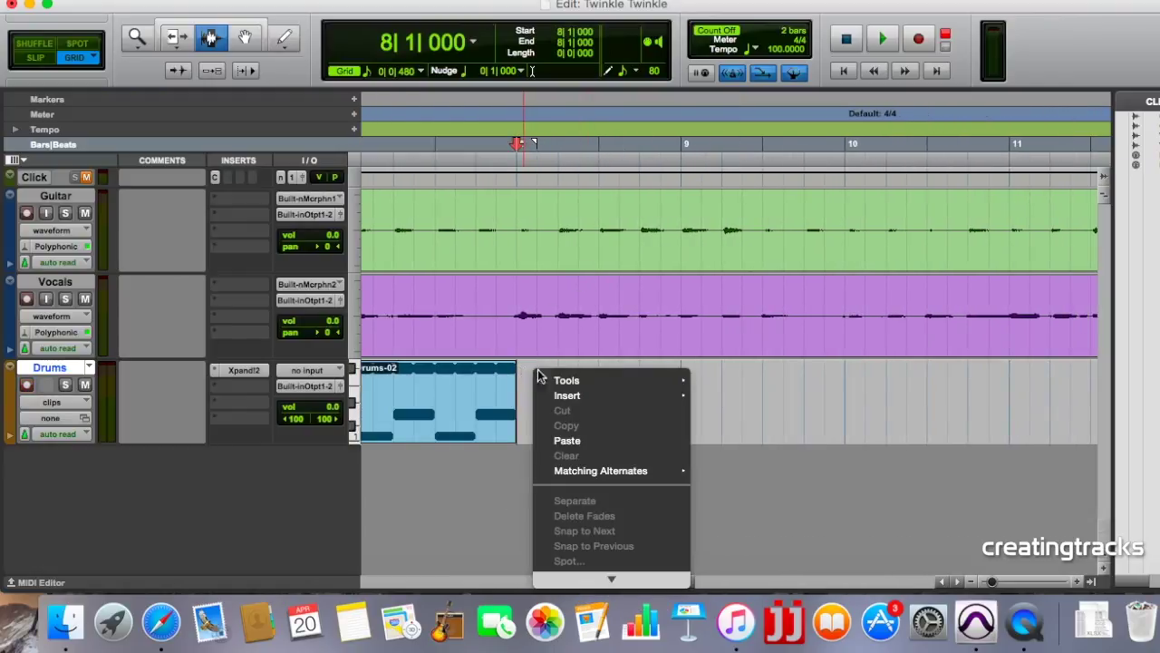
pyautogui.click(576, 440)
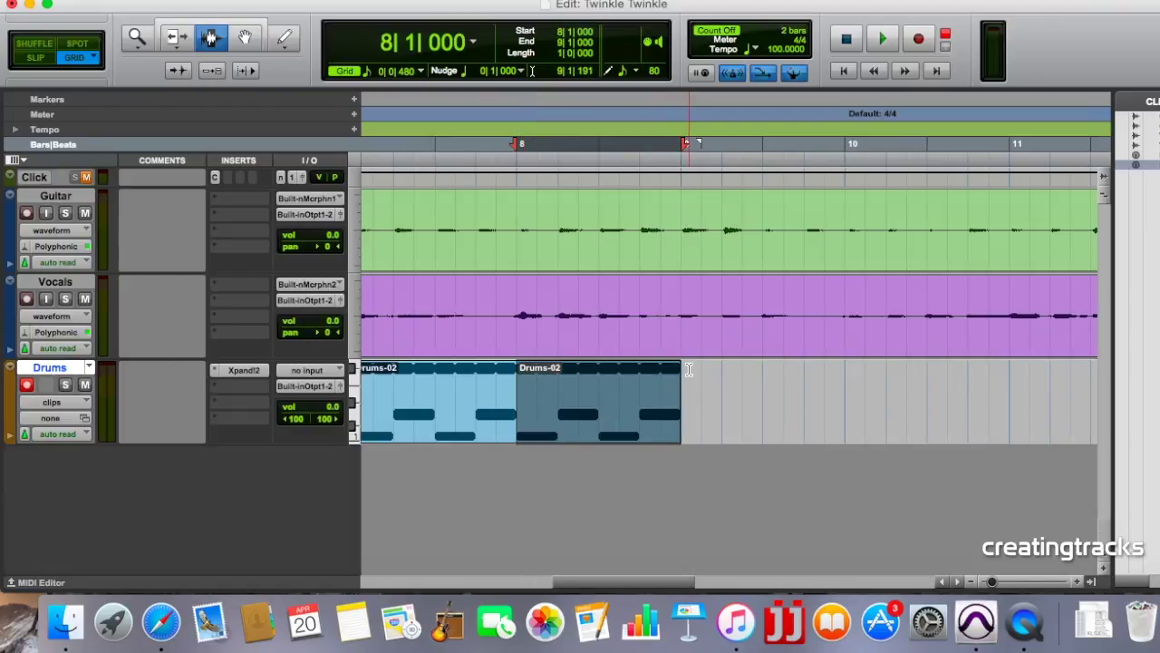
pyautogui.click(689, 369)
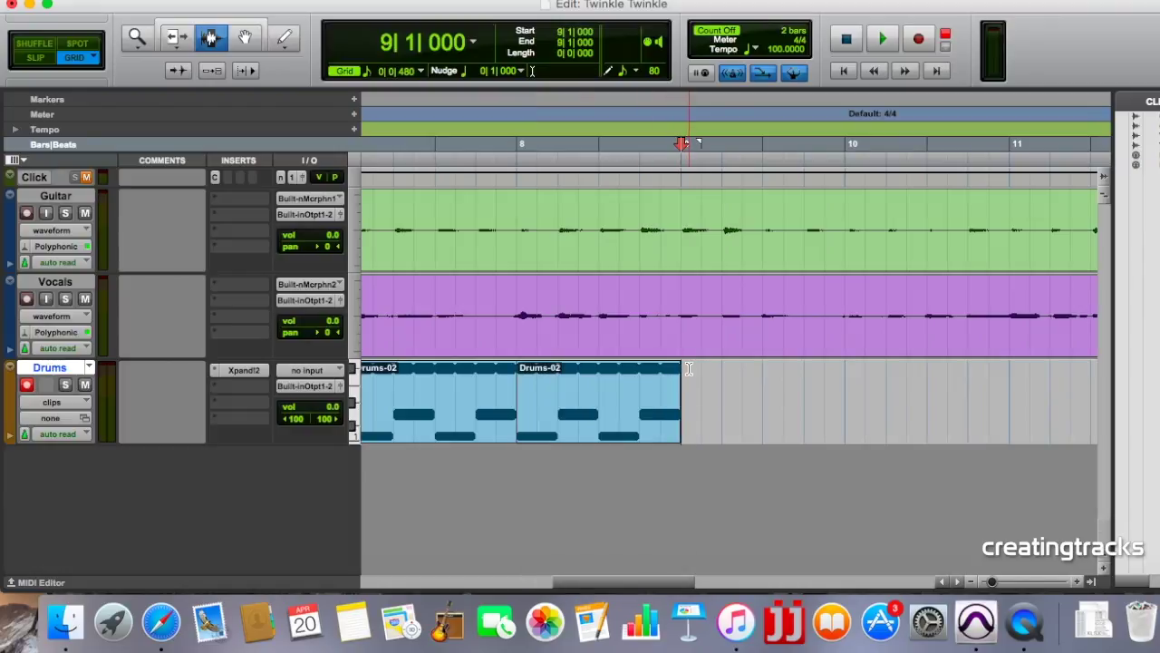
pyautogui.press('super+v')
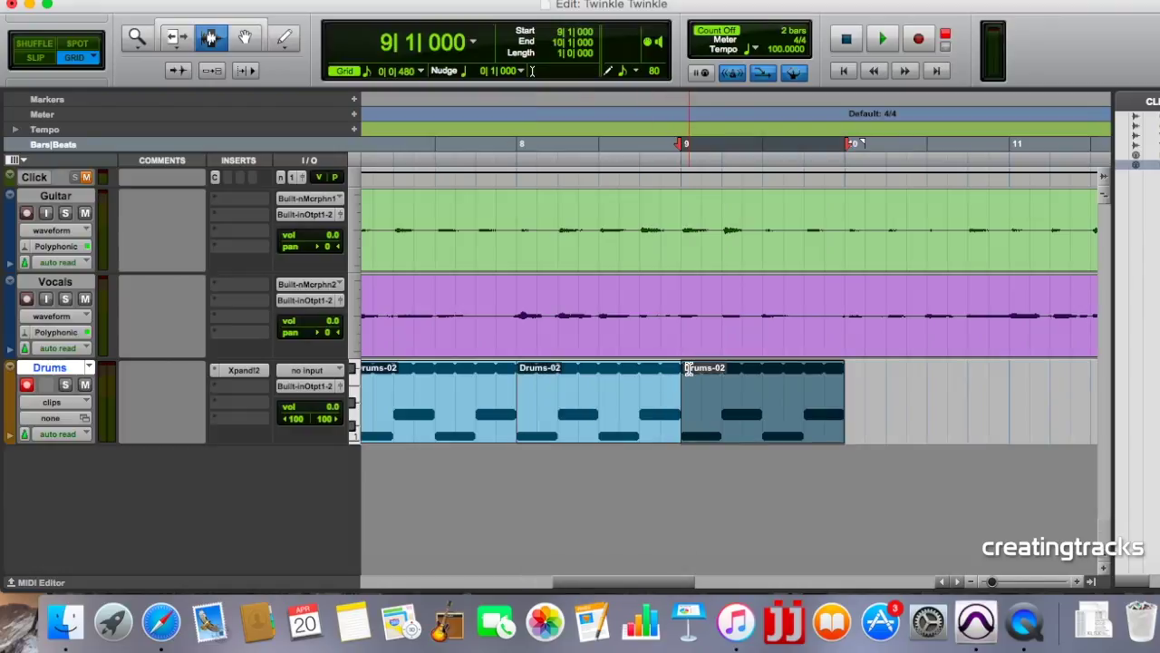
pyautogui.click(853, 370)
pyautogui.press('super+v')
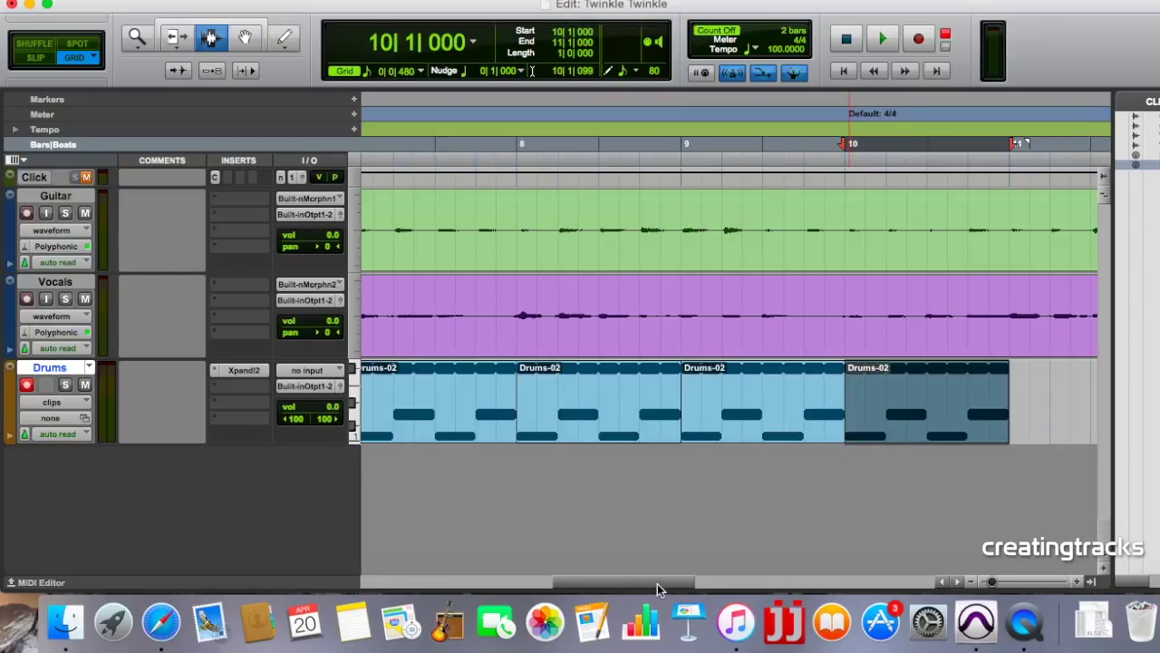
pyautogui.moveTo(659, 589); pyautogui.dragTo(767, 590)
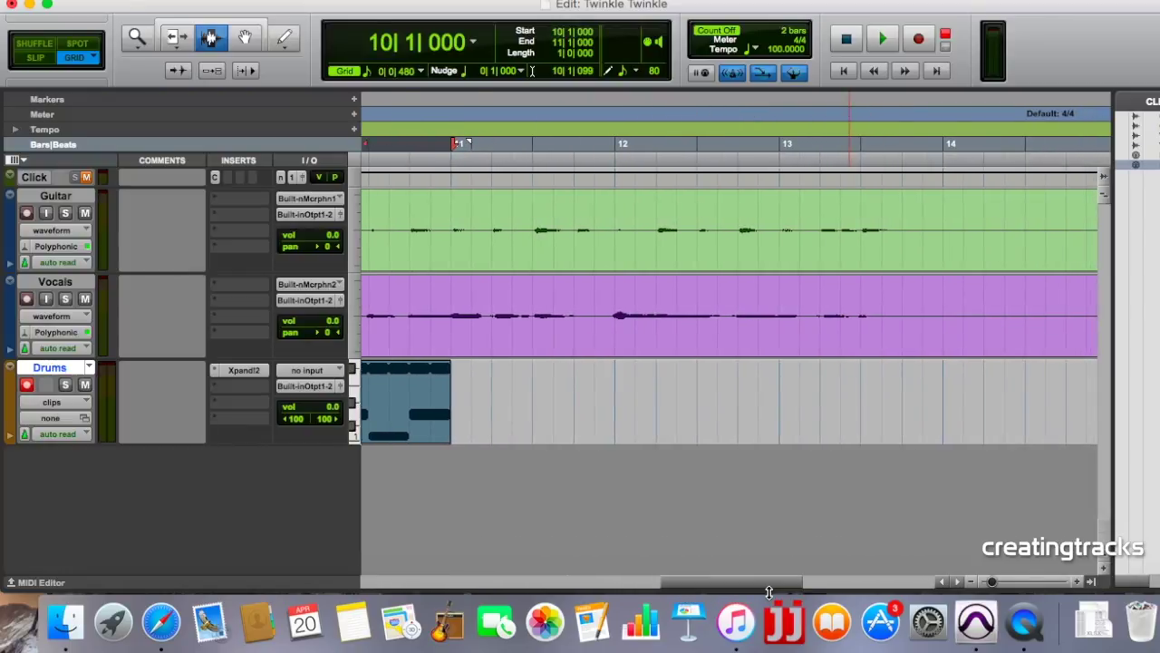
# Step: Select the drum clips from bar 7 to bar 11 and duplicate them onto bars 11–15
pyautogui.moveTo(992, 581); pyautogui.dragTo(988, 583)
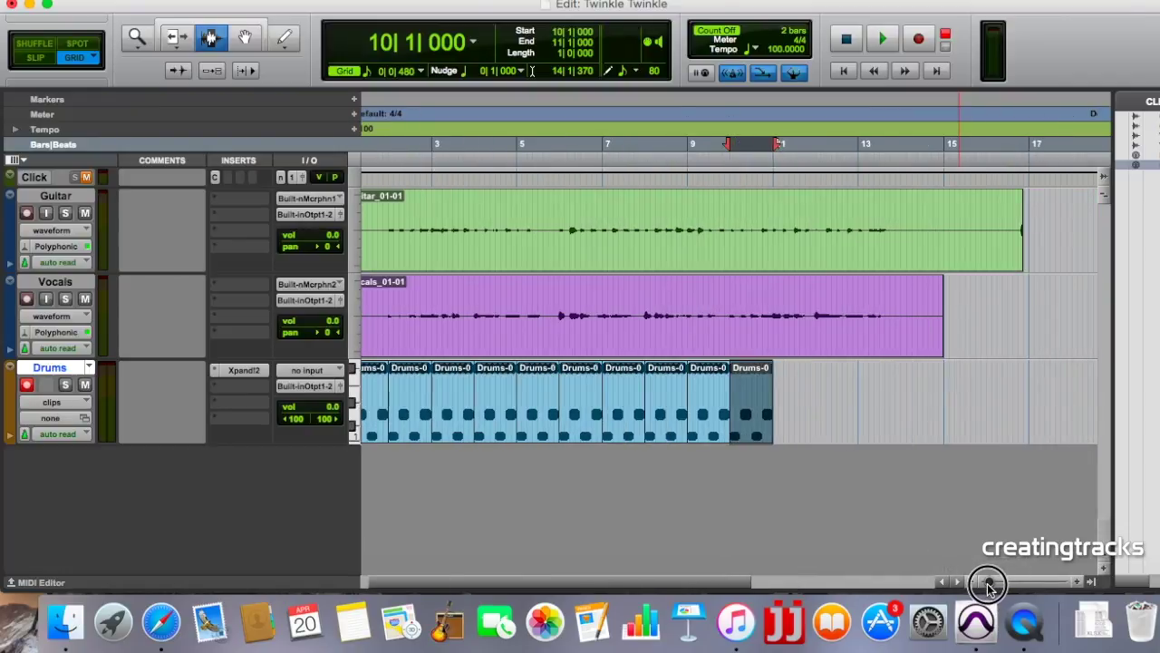
pyautogui.click(629, 400)
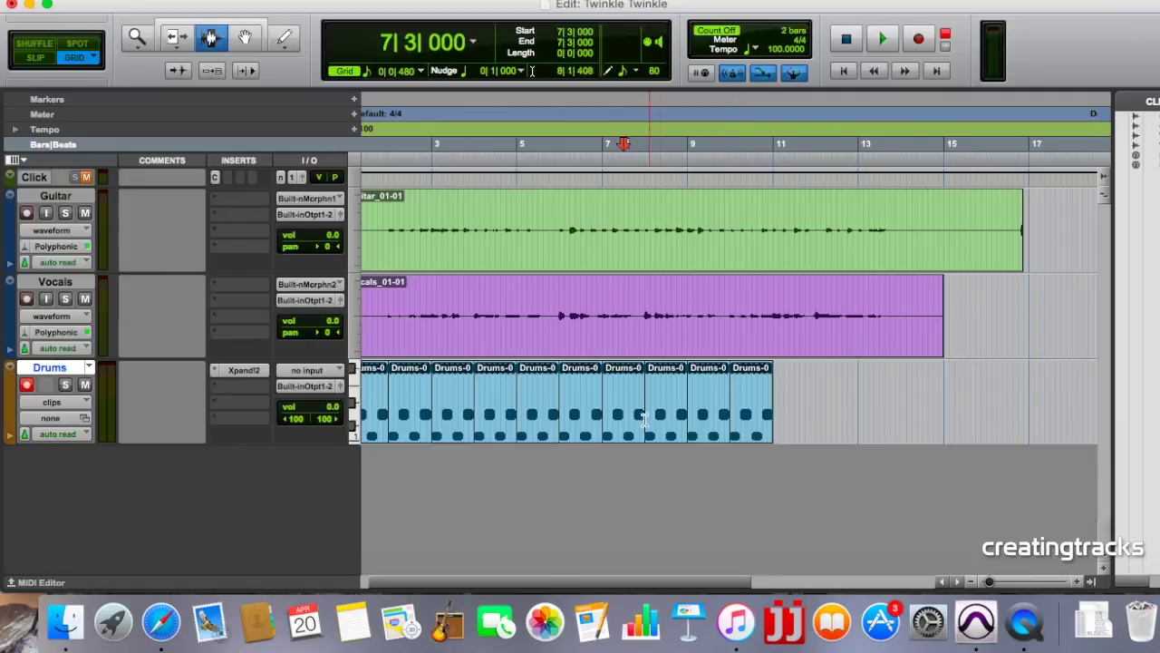
pyautogui.hscroll(-2, 640, 393)
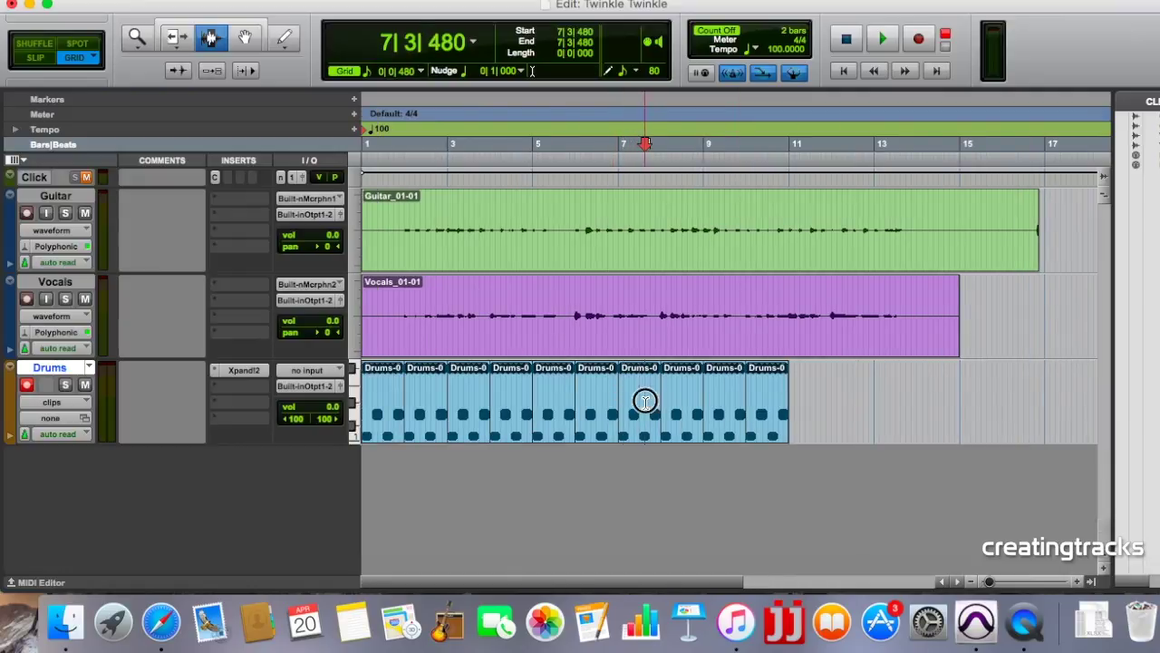
pyautogui.doubleClick(642, 400)
pyautogui.keyDown('shift'); pyautogui.click(772, 406); pyautogui.keyUp('shift')
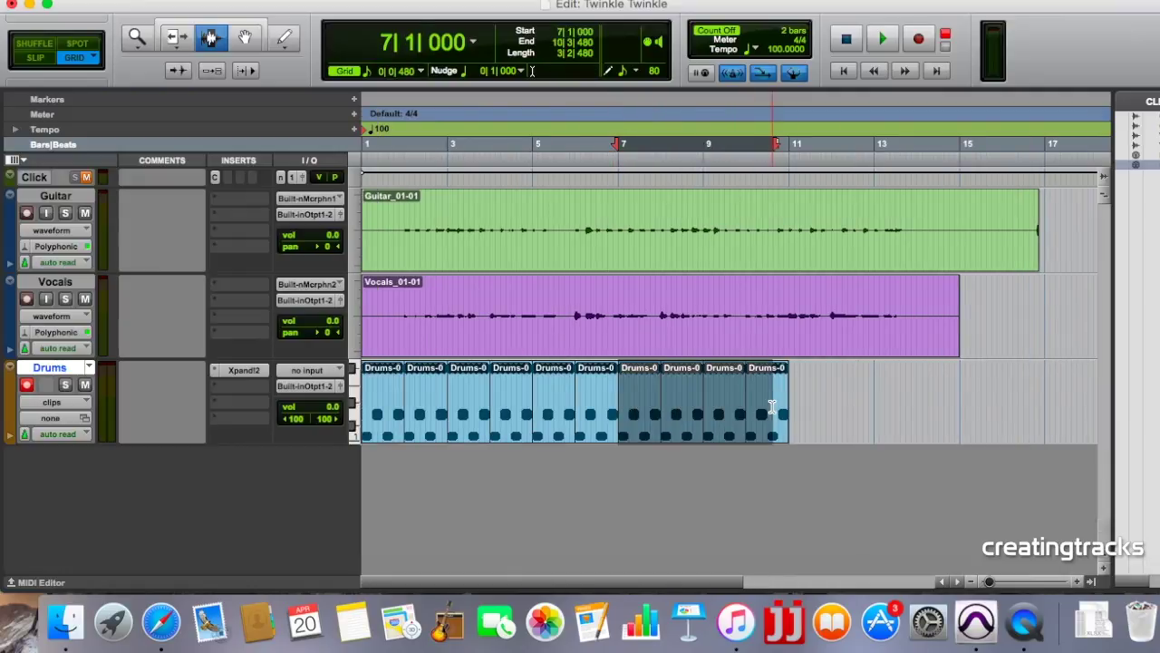
pyautogui.keyDown('shift'); pyautogui.click(783, 392); pyautogui.keyUp('shift')
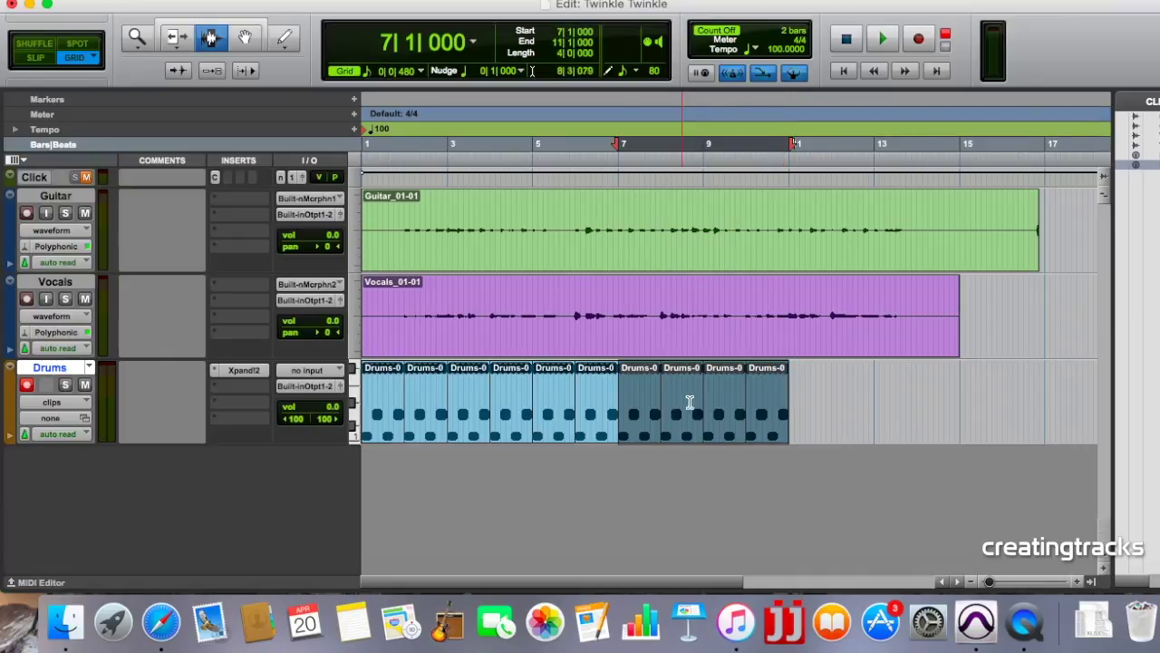
pyautogui.press('super+d')
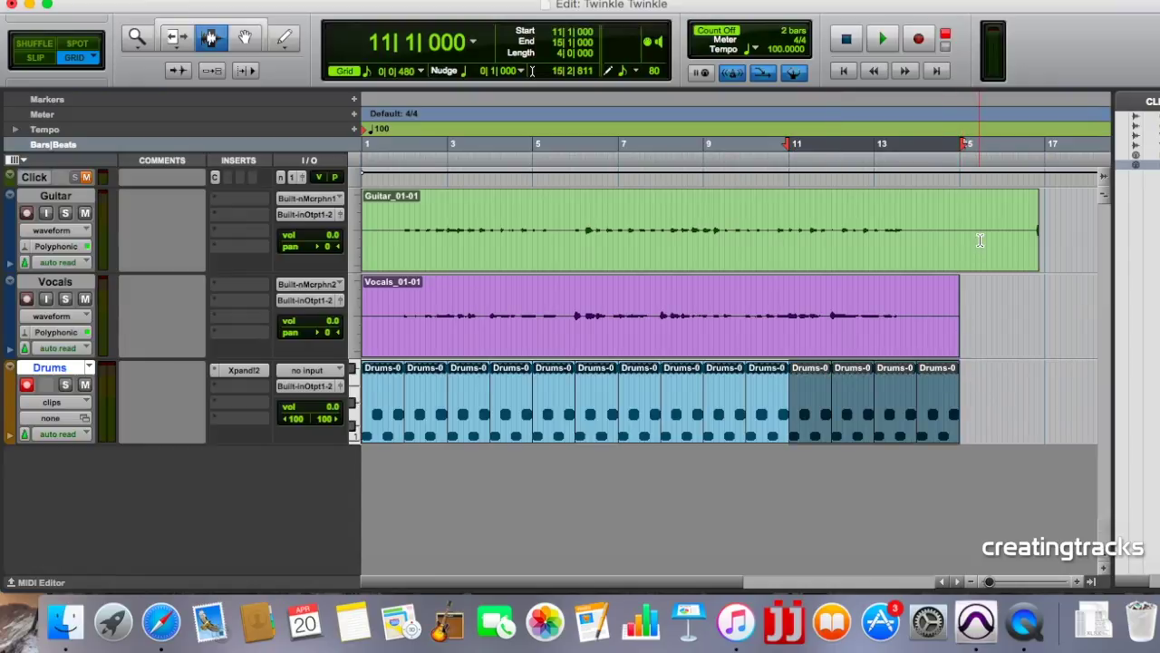
pyautogui.click(847, 208)
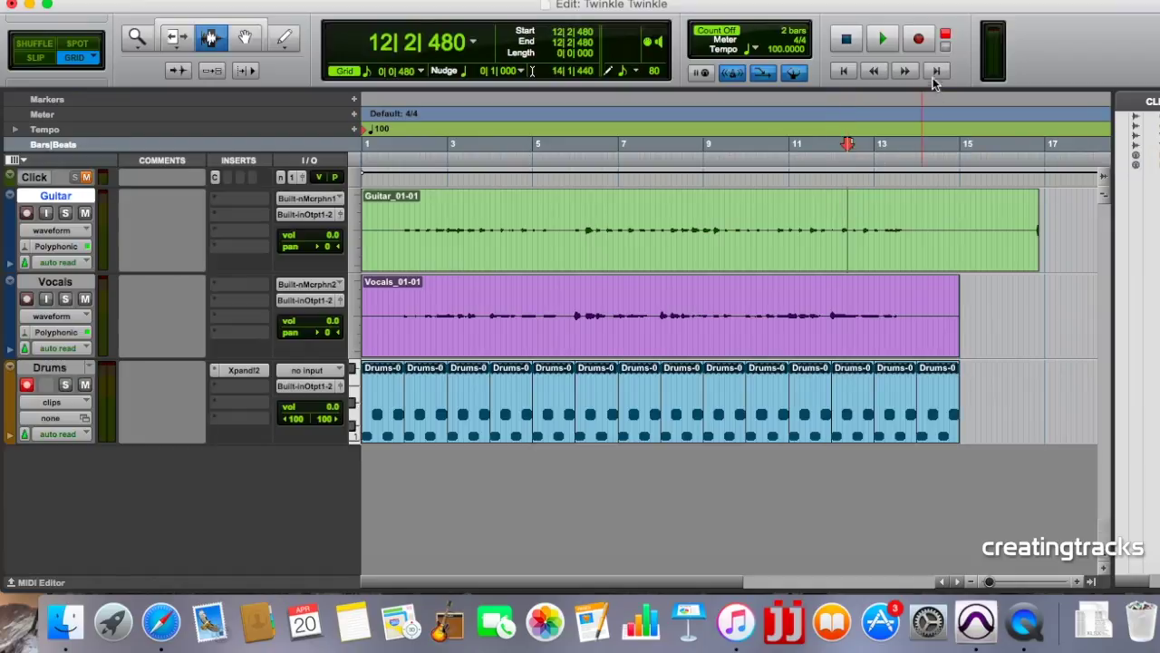
pyautogui.click(885, 38)
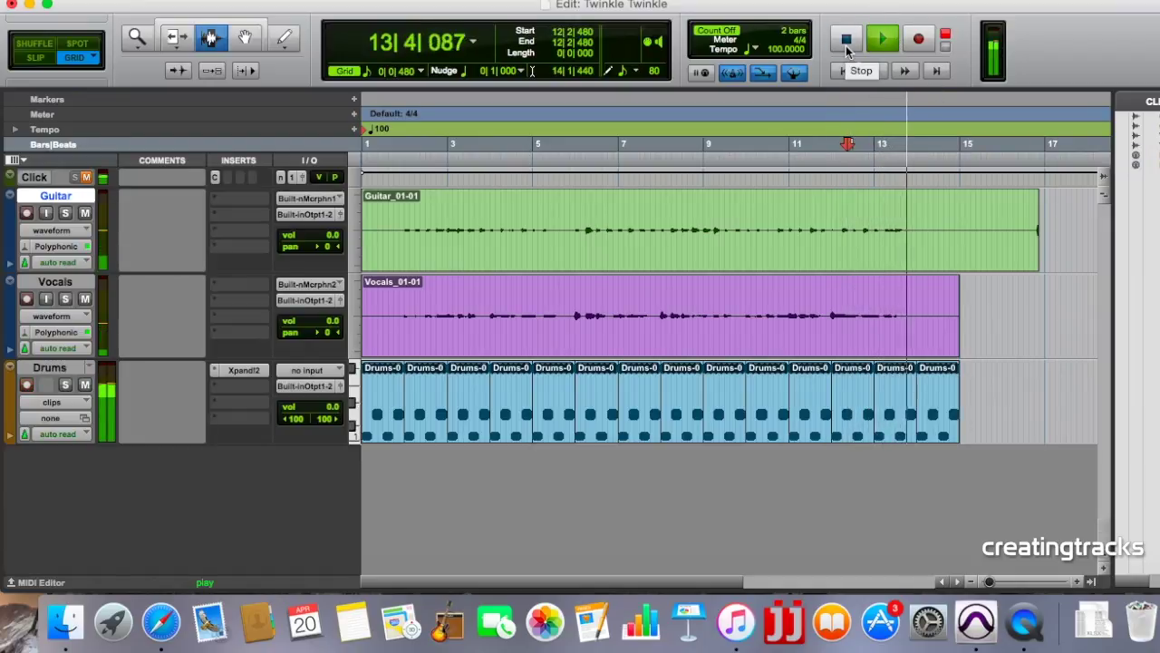
pyautogui.click(847, 47)
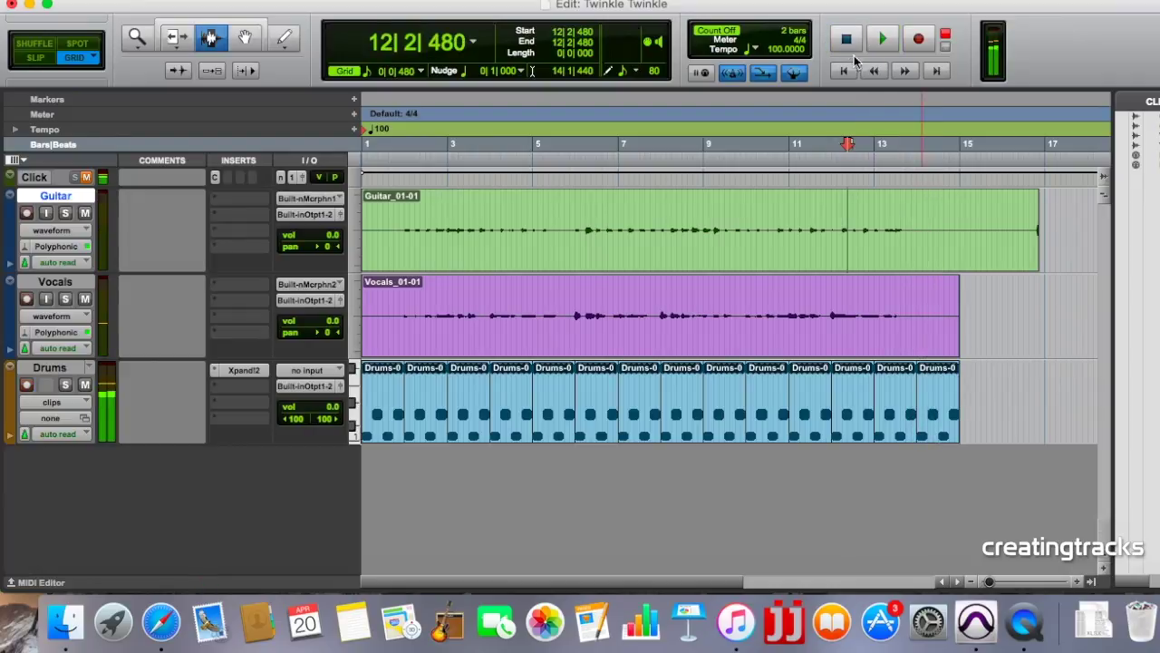
pyautogui.click(940, 428)
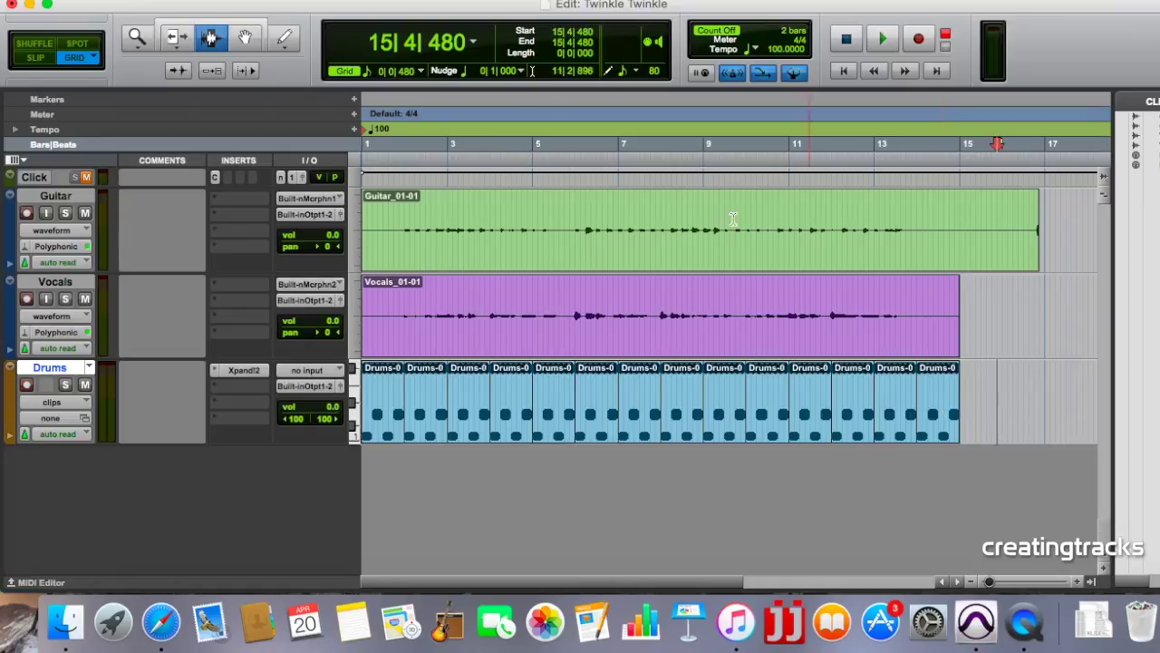
# Step: Open the bar 14 drum clip in the MIDI Editor and delete the notes from 14|2 to 15|1
pyautogui.click(224, 23)
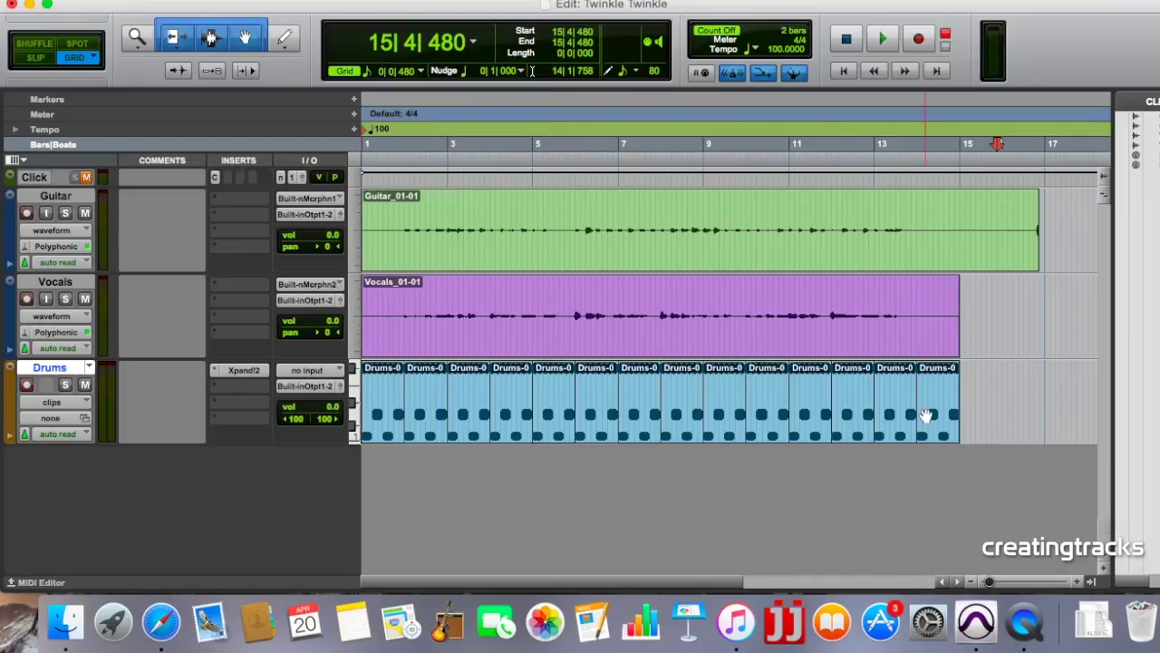
pyautogui.click(930, 379)
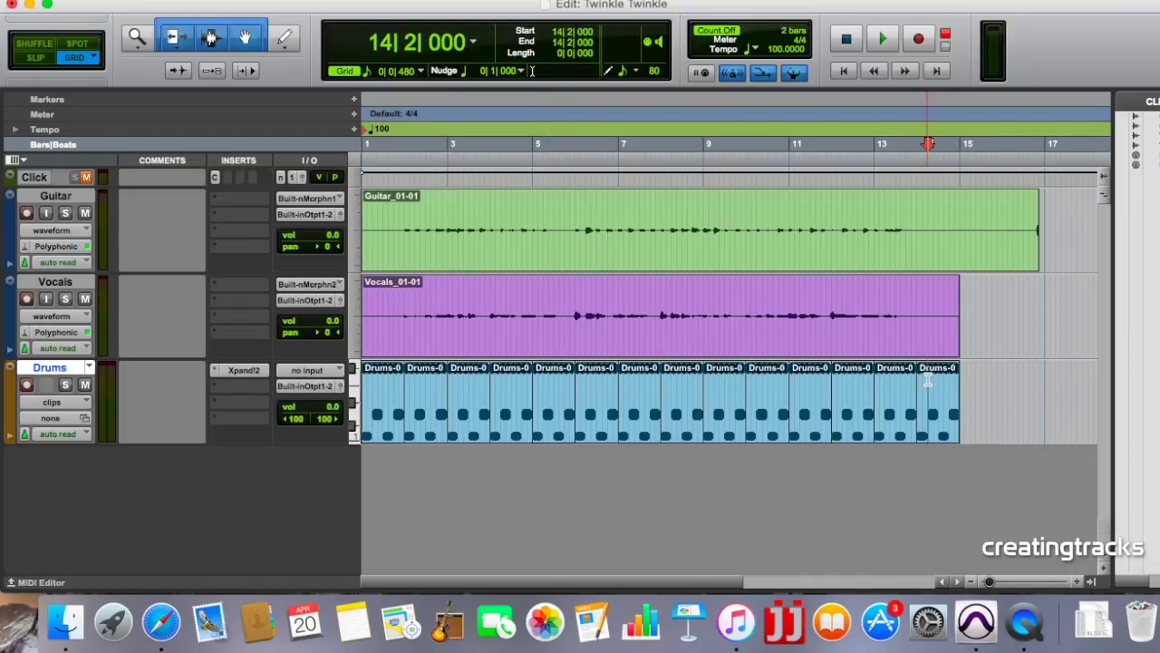
pyautogui.doubleClick(938, 432)
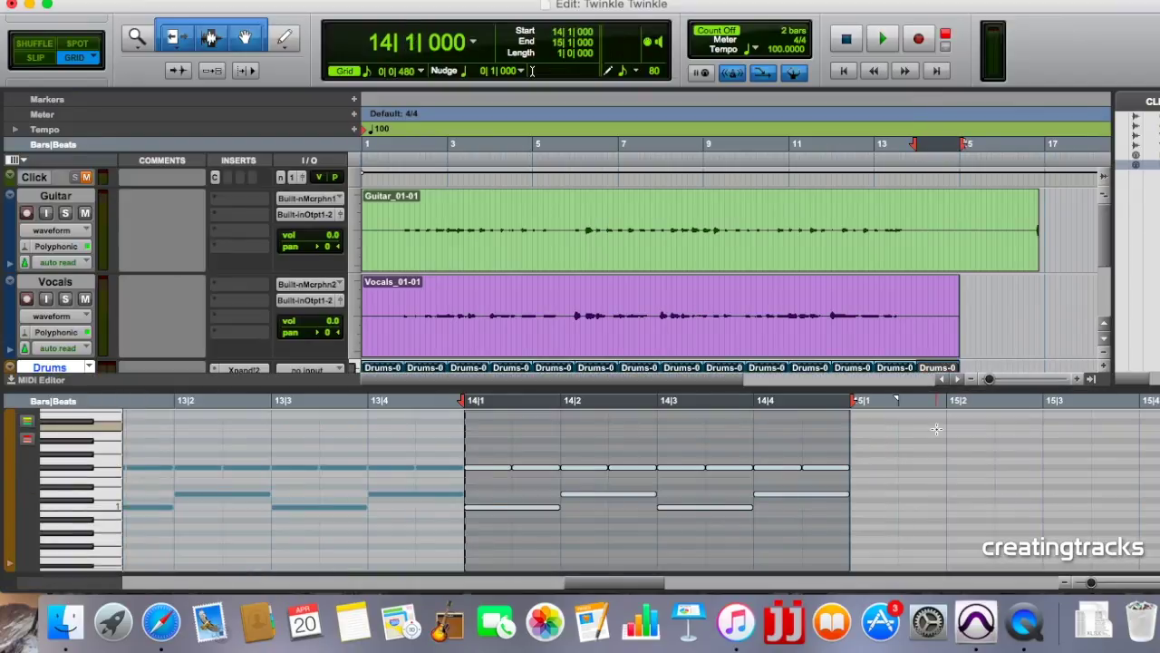
pyautogui.click(802, 433)
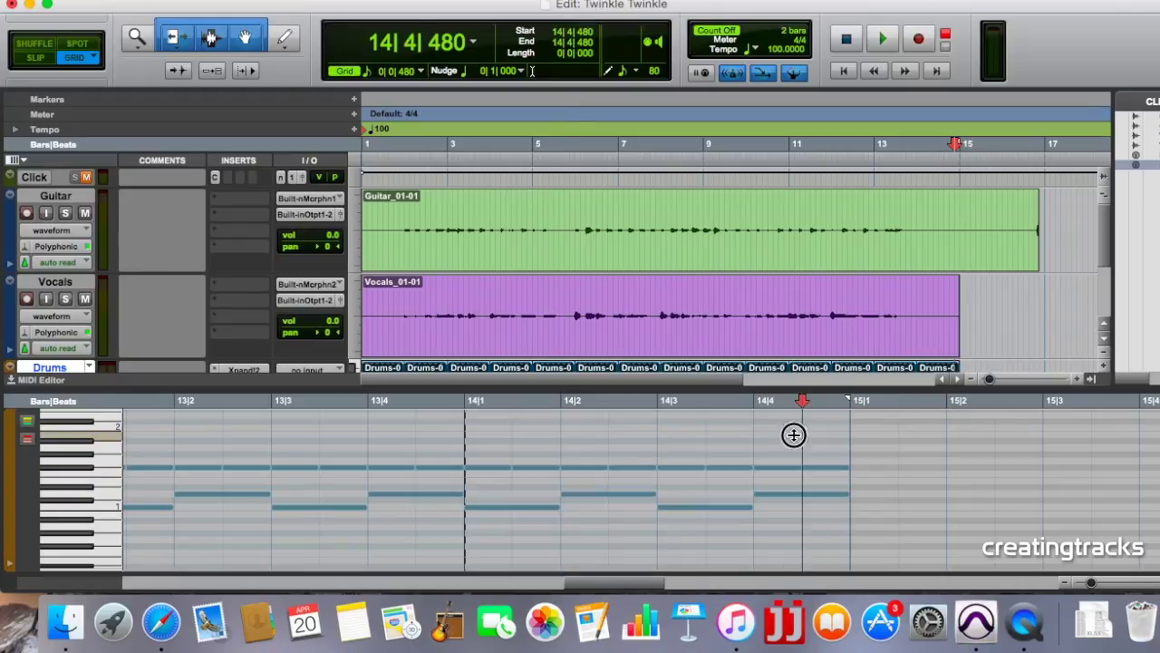
pyautogui.click(539, 534)
pyautogui.moveTo(583, 447); pyautogui.dragTo(835, 520)
pyautogui.press('Delete')
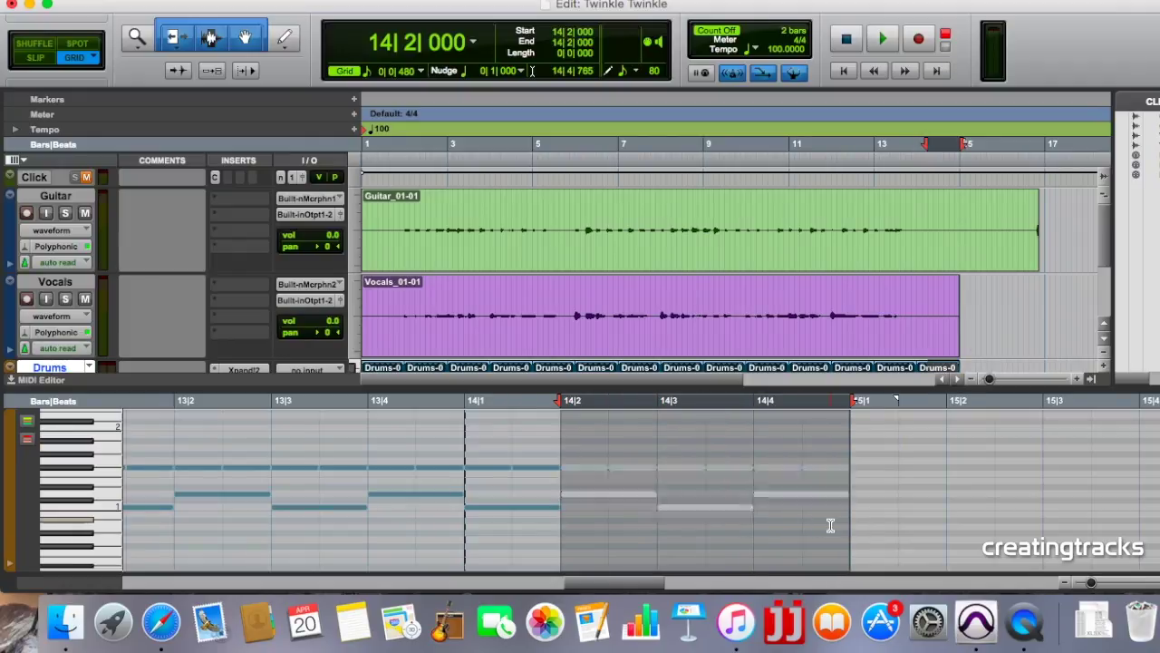
# Step: Delete the drum note between 14|1|480 and 14|2
pyautogui.click(653, 476)
pyautogui.moveTo(488, 445); pyautogui.dragTo(521, 472)
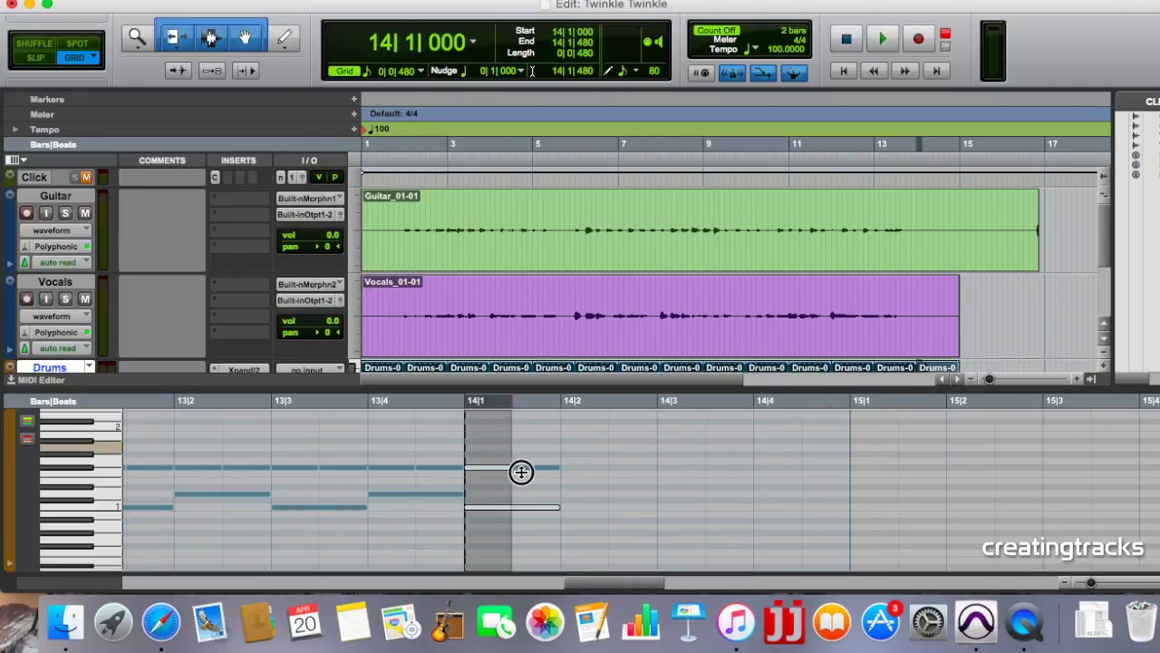
pyautogui.click(594, 458)
pyautogui.doubleClick(535, 468)
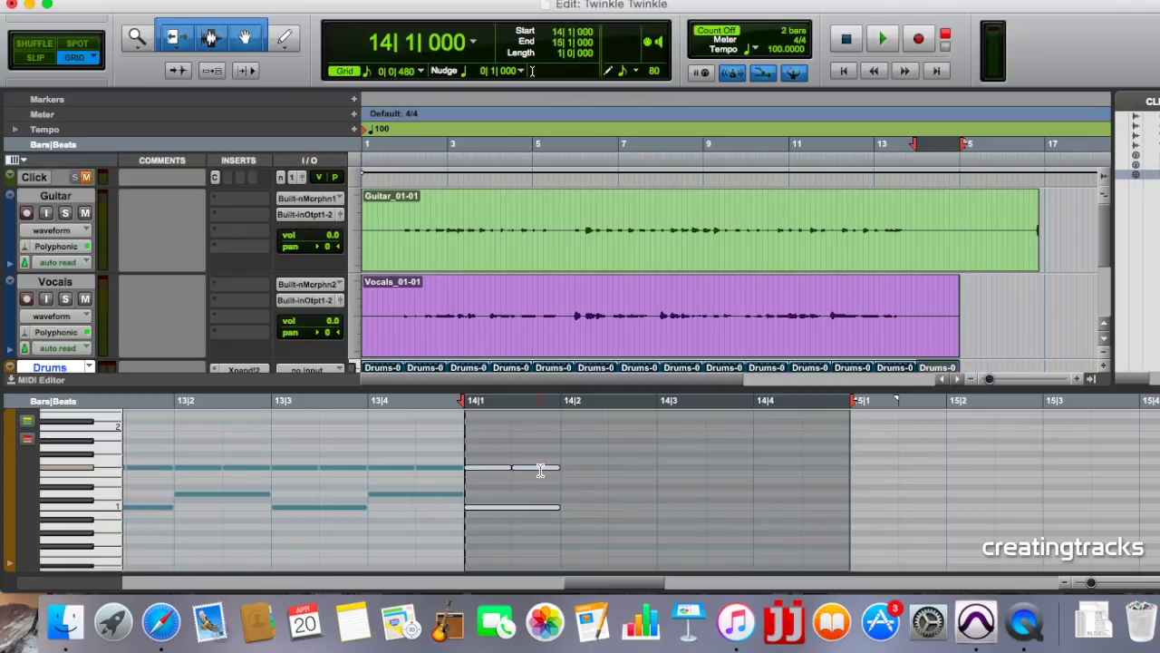
pyautogui.click(519, 478)
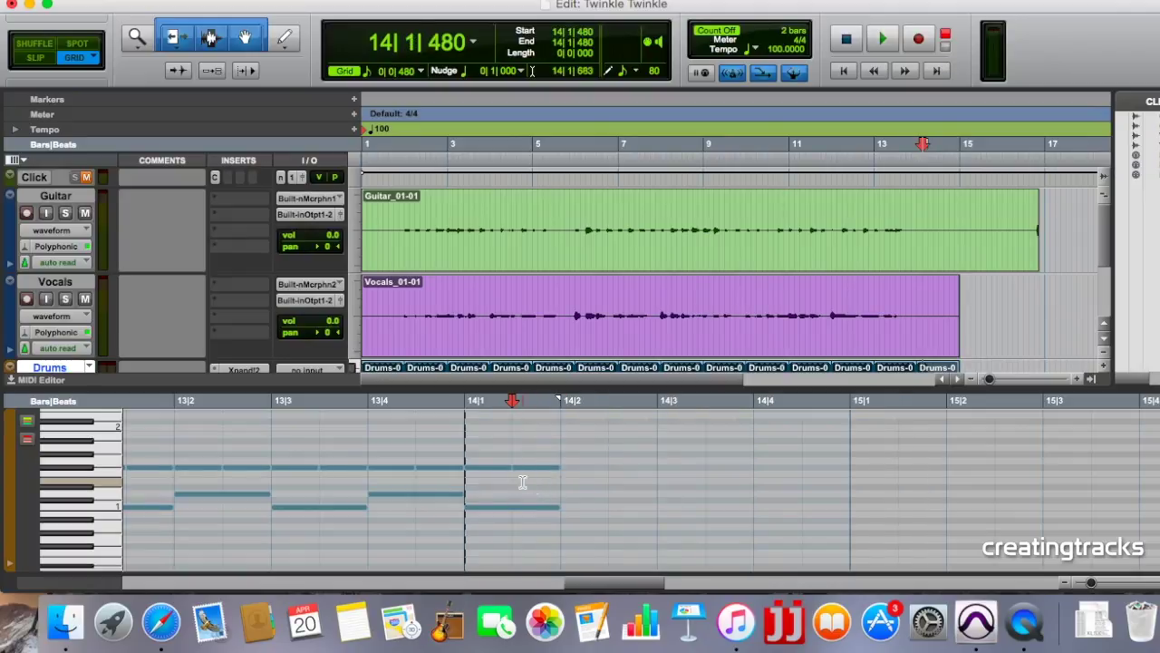
pyautogui.doubleClick(479, 466)
pyautogui.click(533, 467)
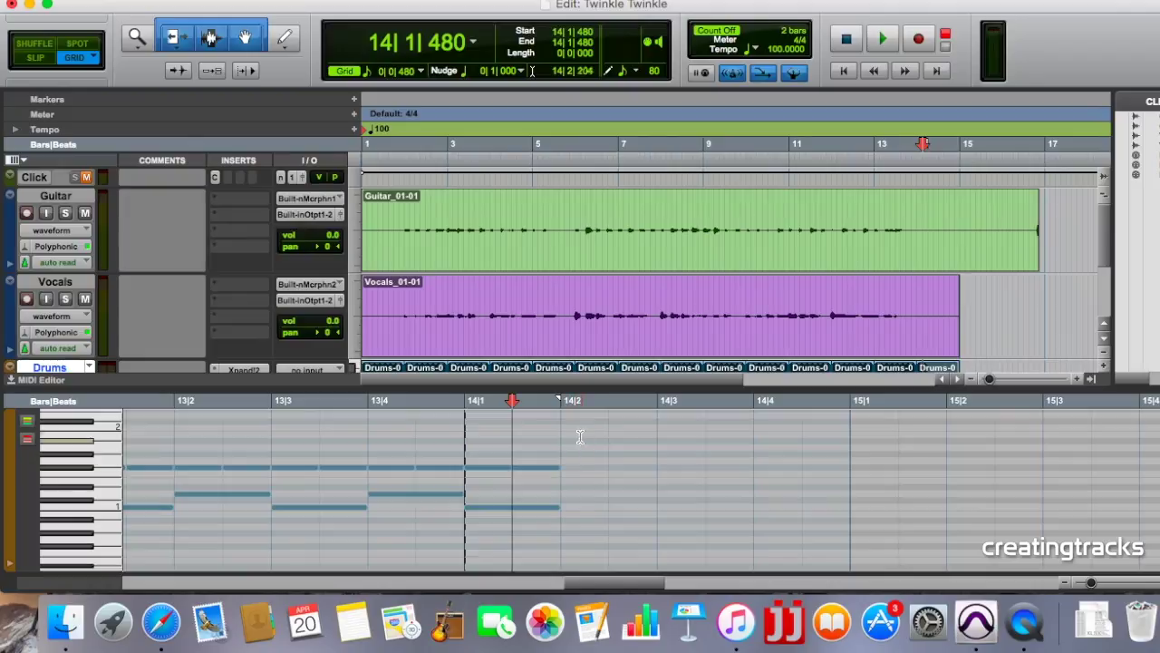
pyautogui.moveTo(574, 441); pyautogui.dragTo(531, 444)
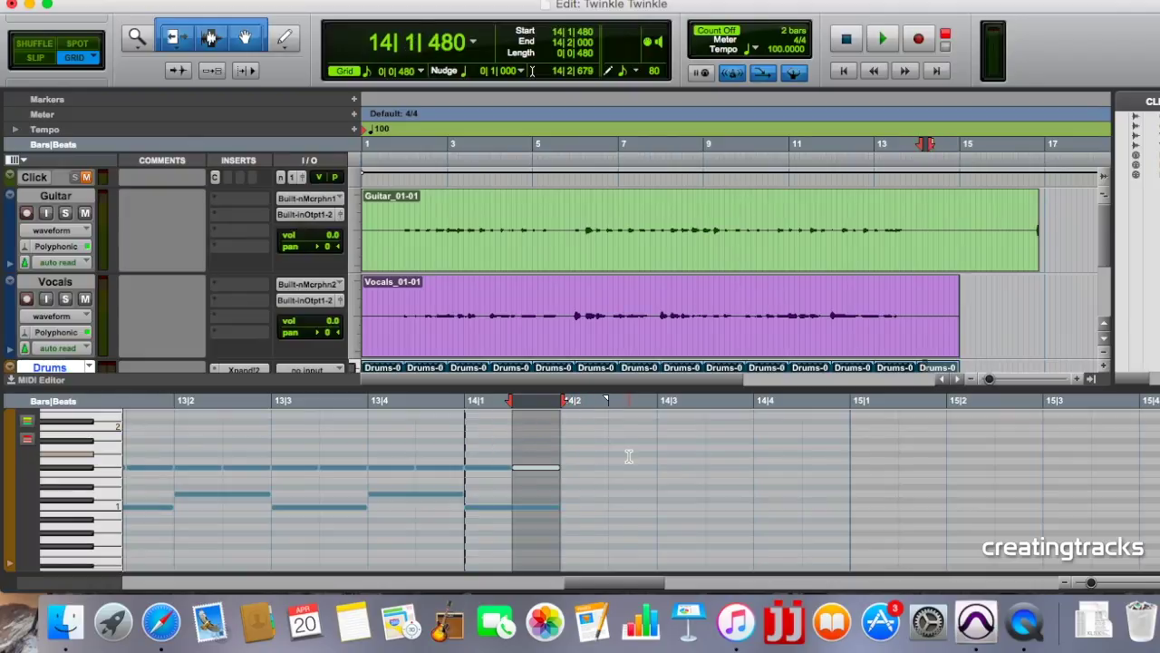
pyautogui.press('BackSpace')
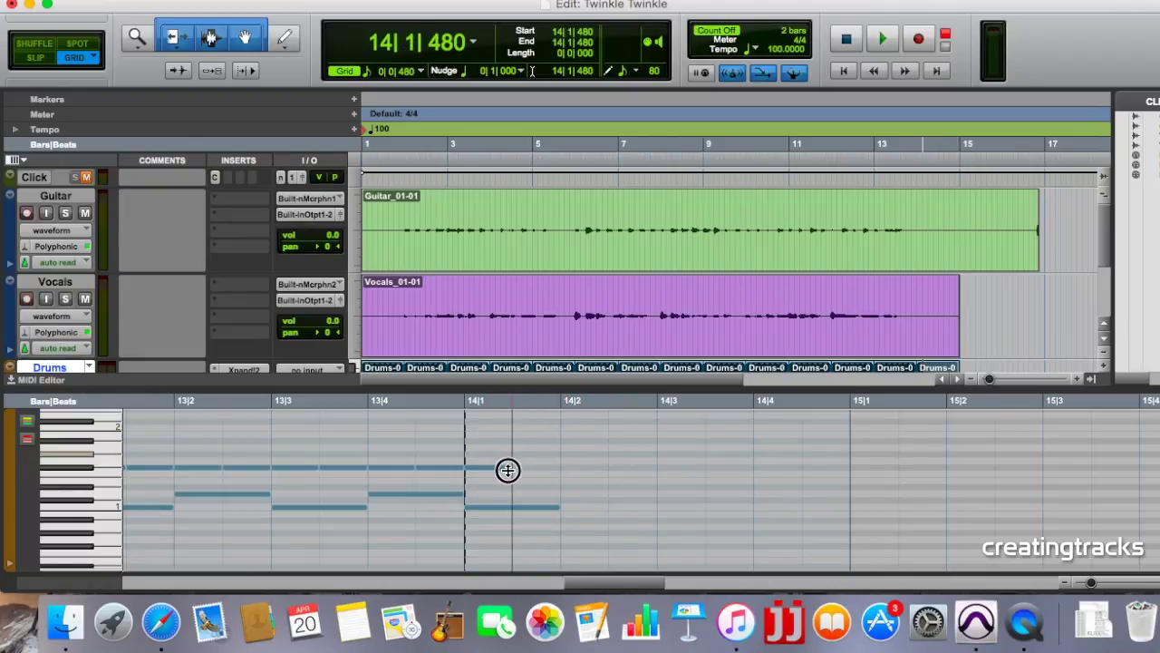
# Step: Delete the short high note at 14|1 with the Grabber, leaving only the C1 hit
pyautogui.moveTo(500, 448); pyautogui.dragTo(479, 453)
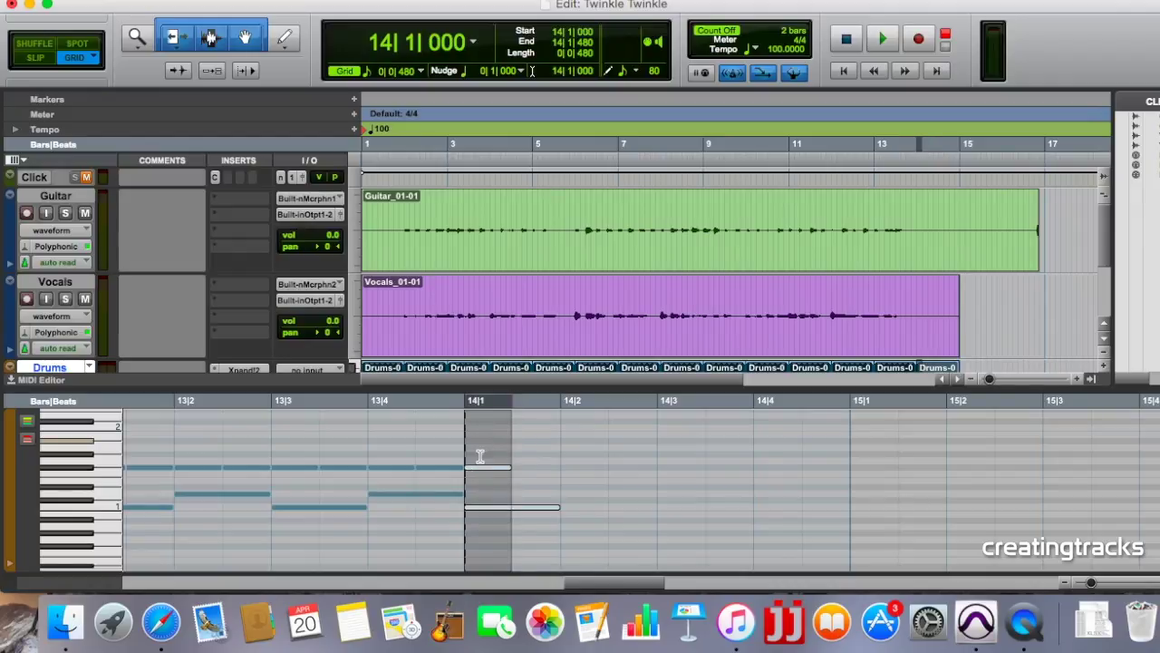
pyautogui.click(523, 456)
pyautogui.press('F8')
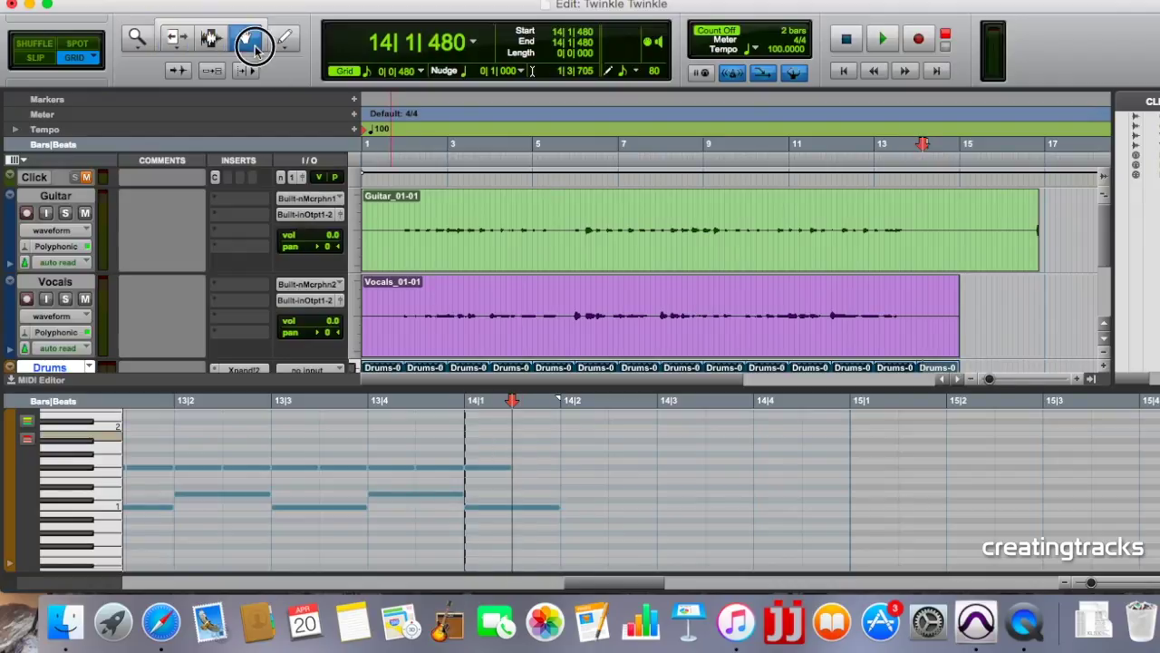
pyautogui.click(483, 469)
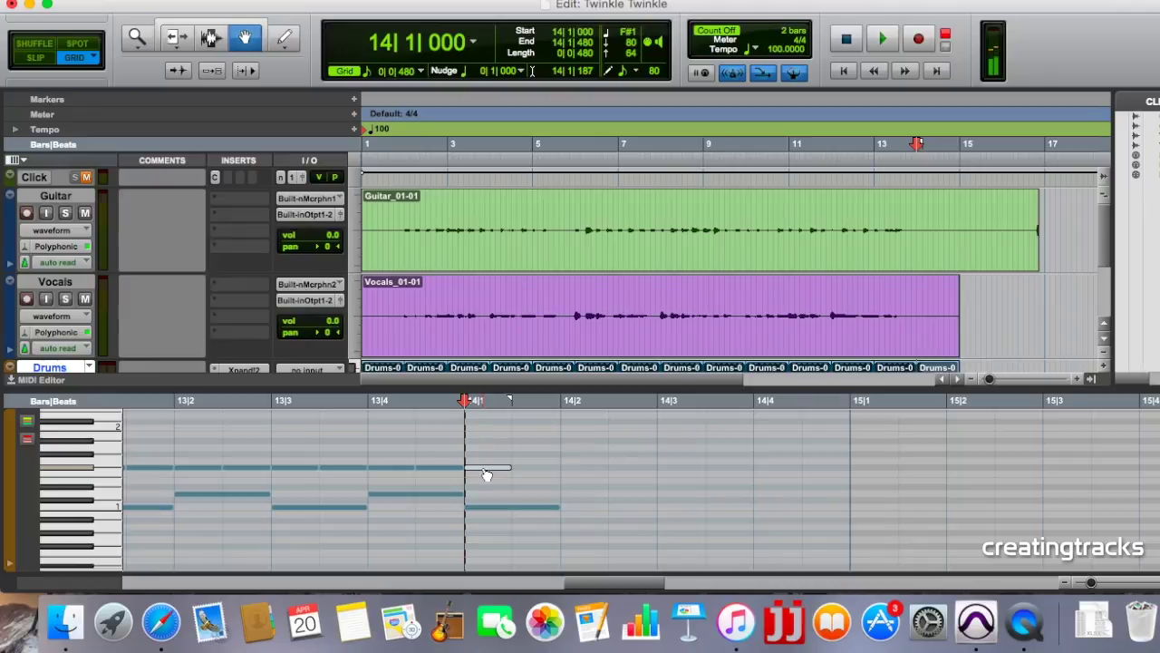
pyautogui.press('Delete')
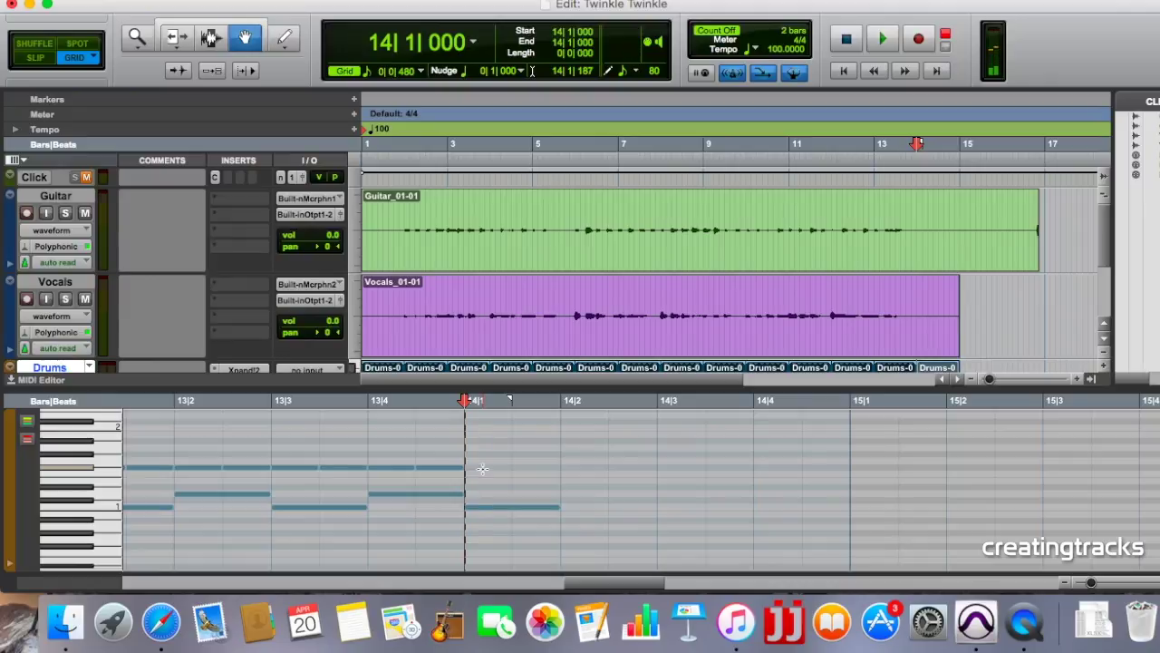
# Step: Close the MIDI Editor pane and audition the drum ending from 12|4
pyautogui.click(9, 381)
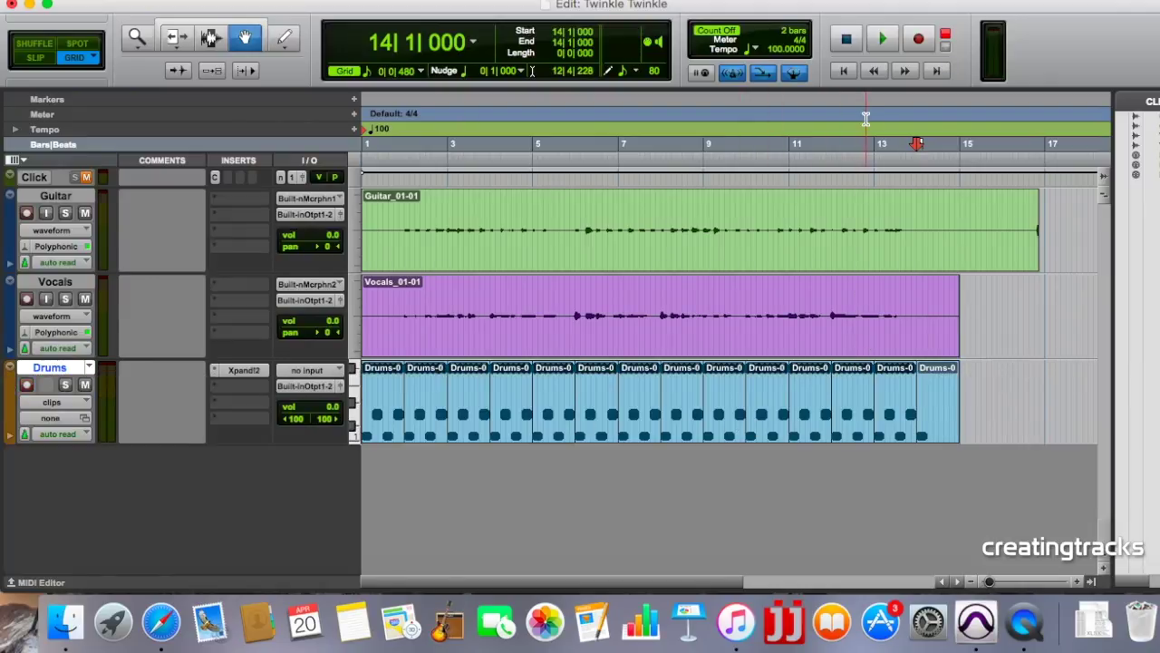
pyautogui.click(865, 156)
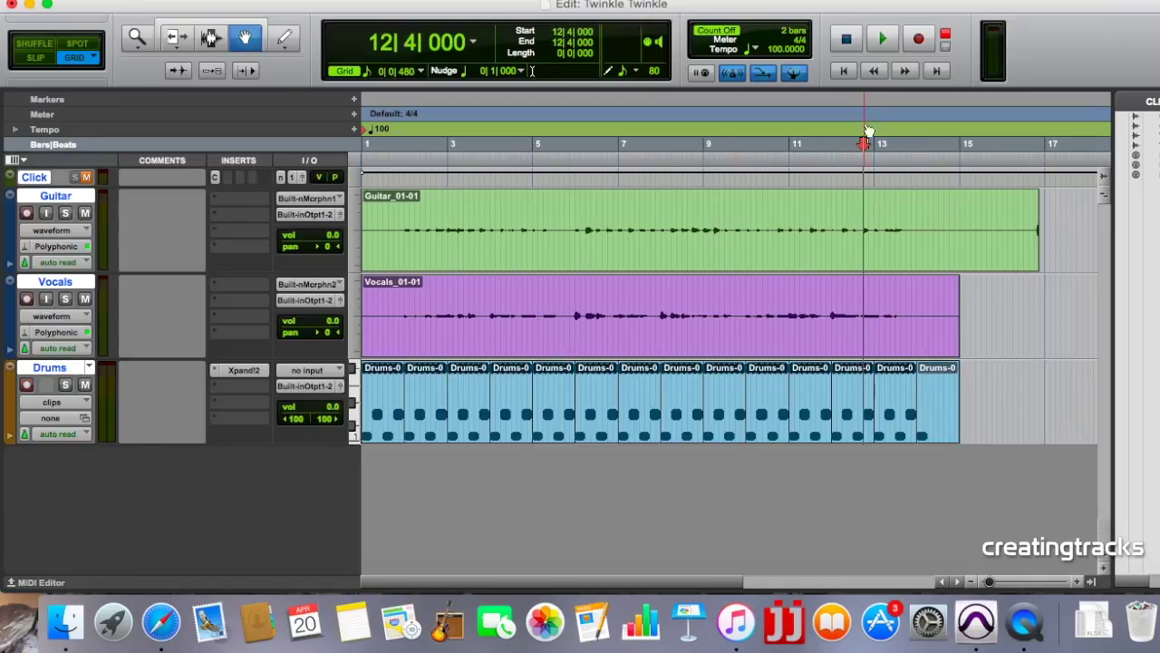
pyautogui.click(885, 38)
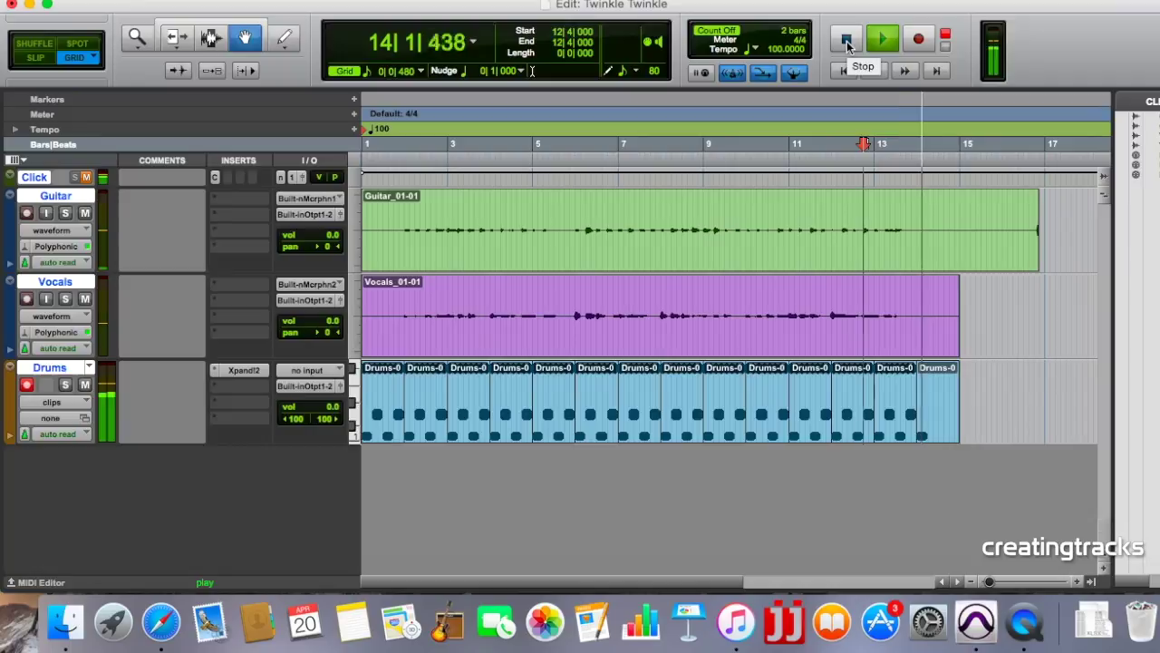
pyautogui.click(845, 41)
# Step: Play the whole session back from the beginning
pyautogui.click(844, 70)
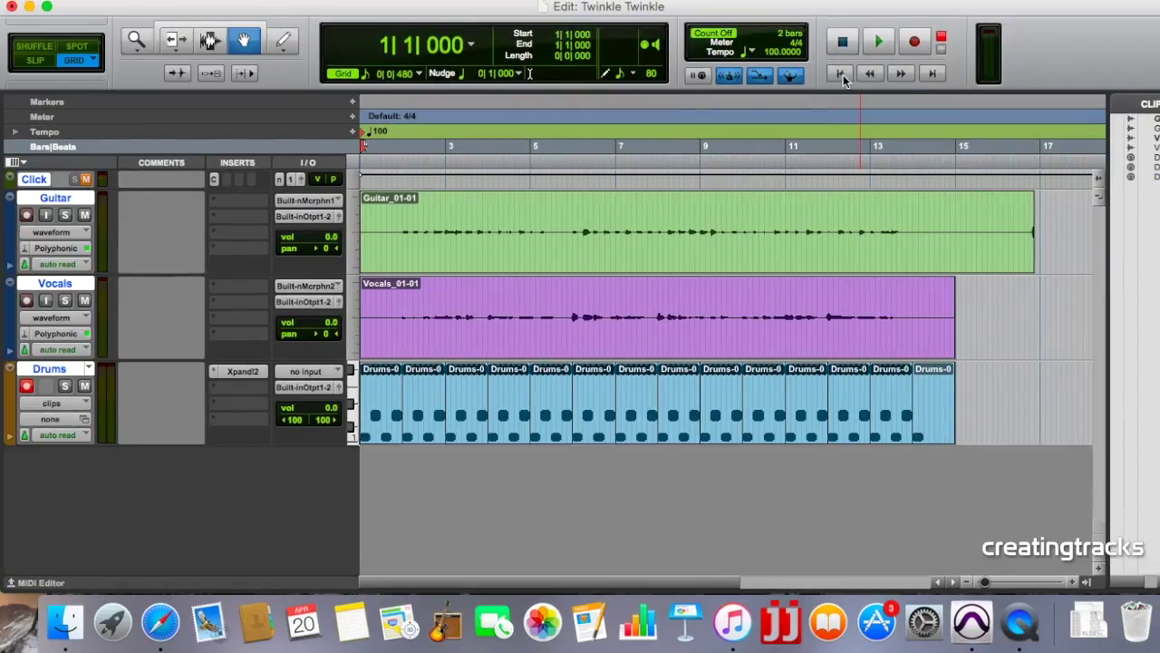
pyautogui.click(880, 42)
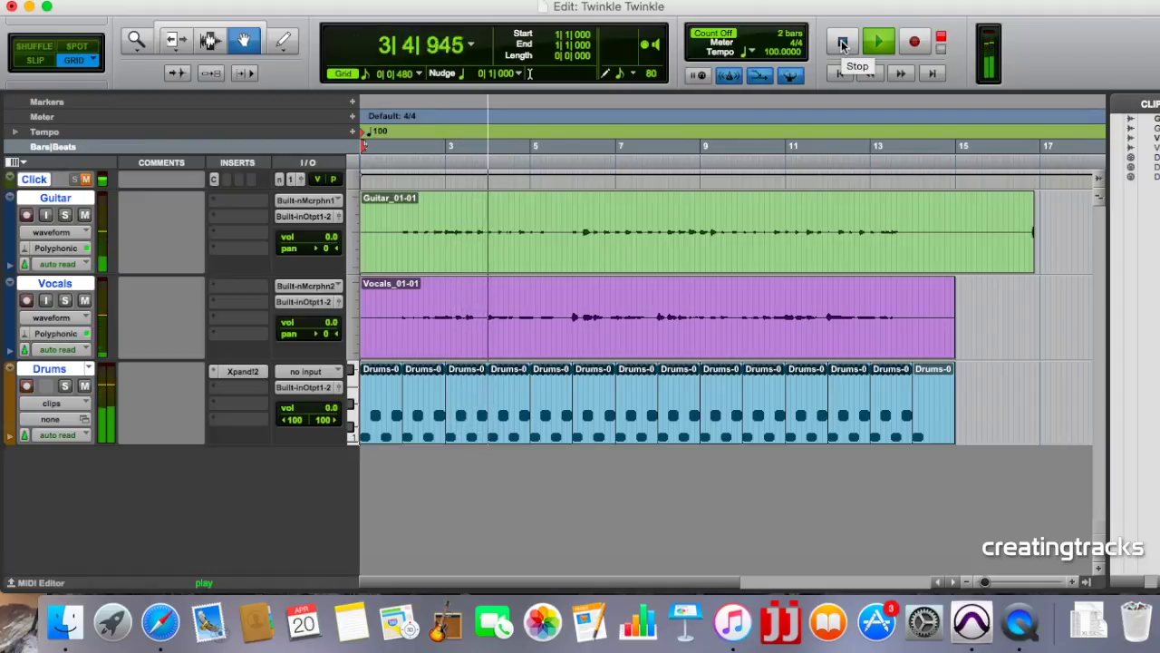
pyautogui.click(842, 44)
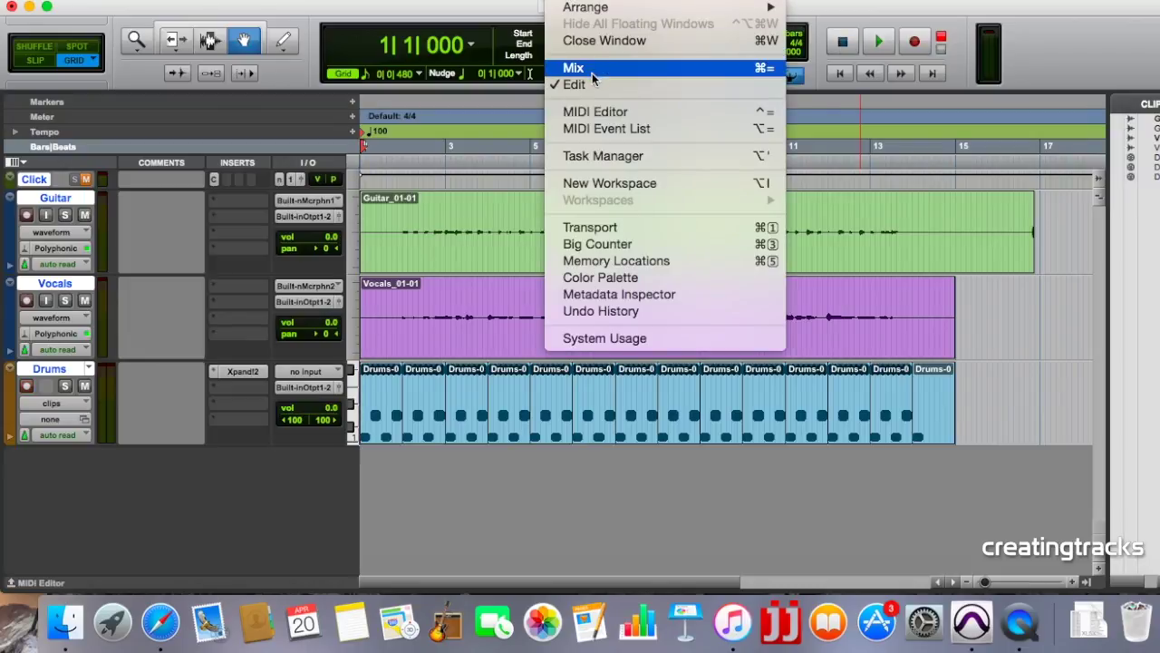
# Step: Start session playback and bring up the Mix window
pyautogui.click(592, 68)
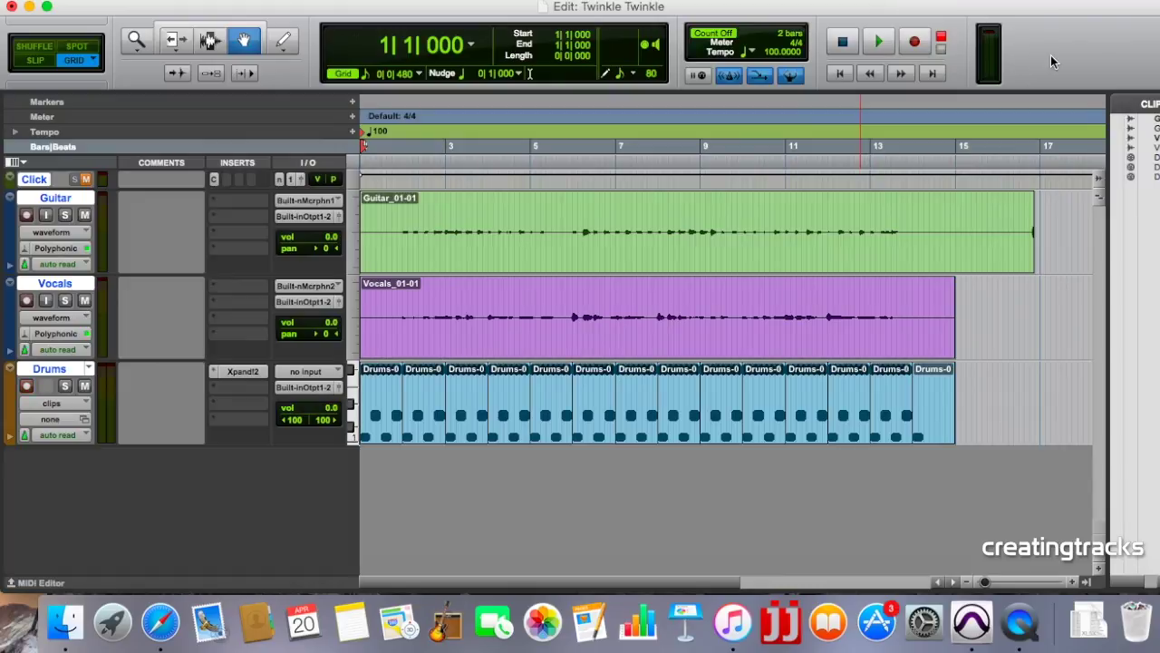
pyautogui.click(596, 2)
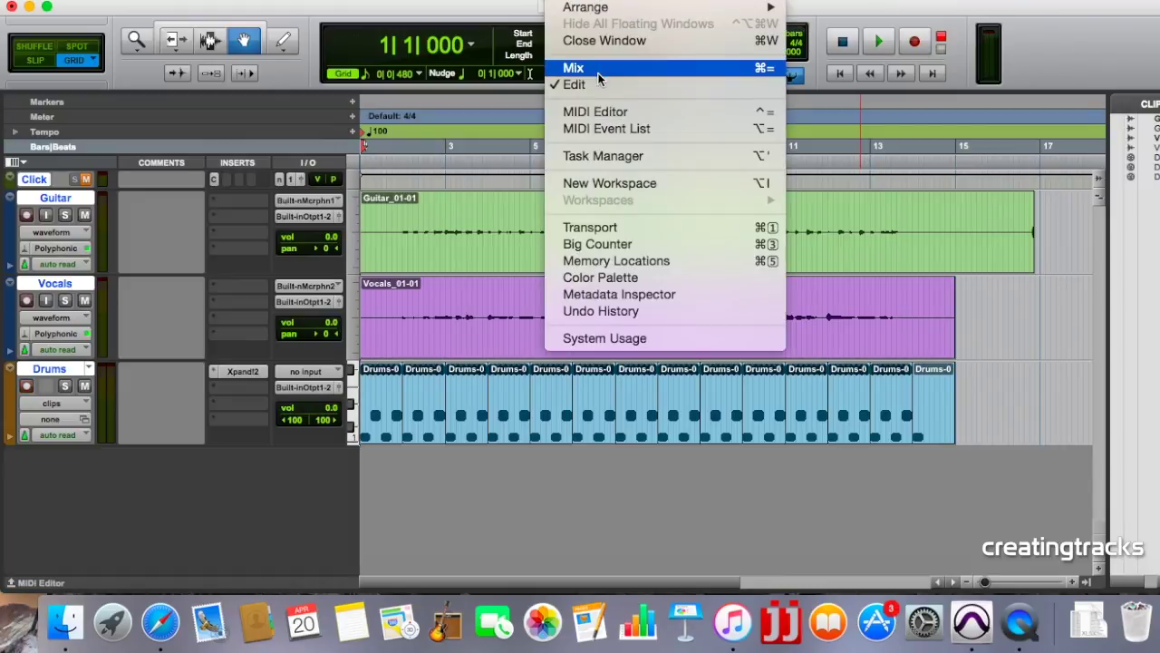
pyautogui.click(1050, 57)
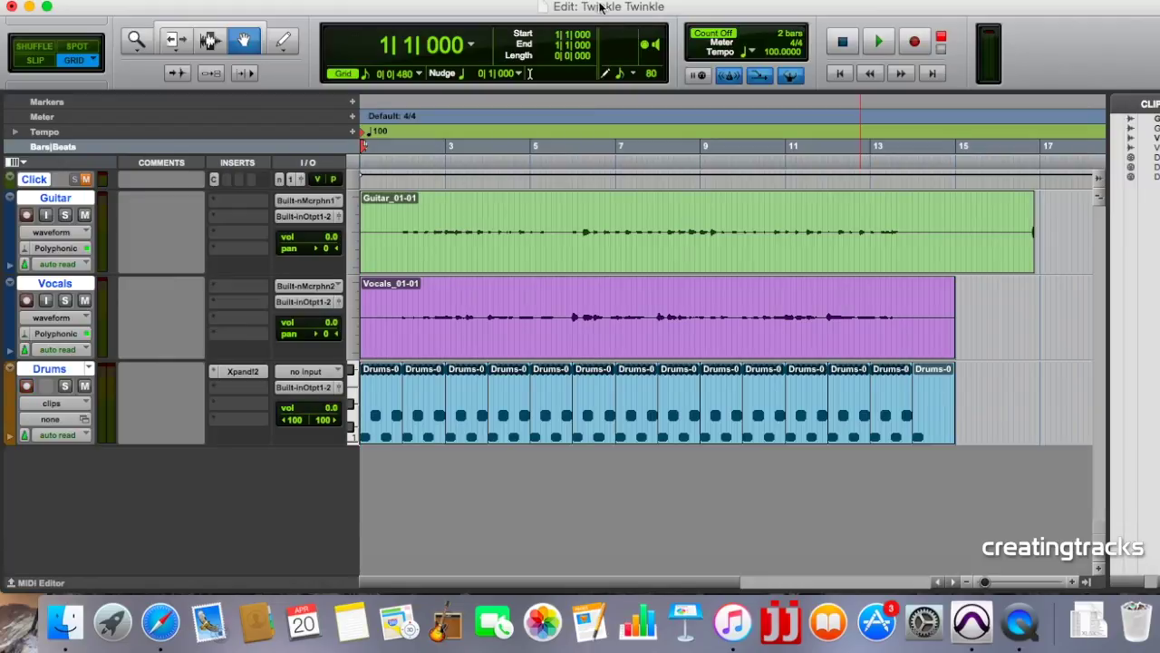
pyautogui.click(880, 42)
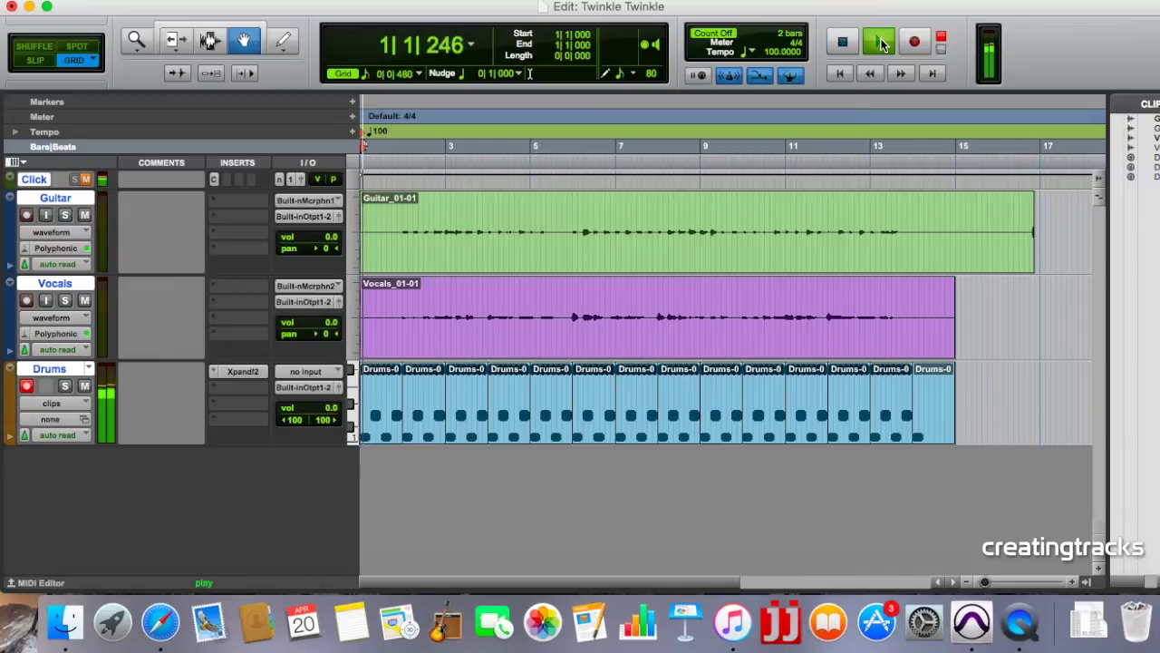
pyautogui.click(558, 2)
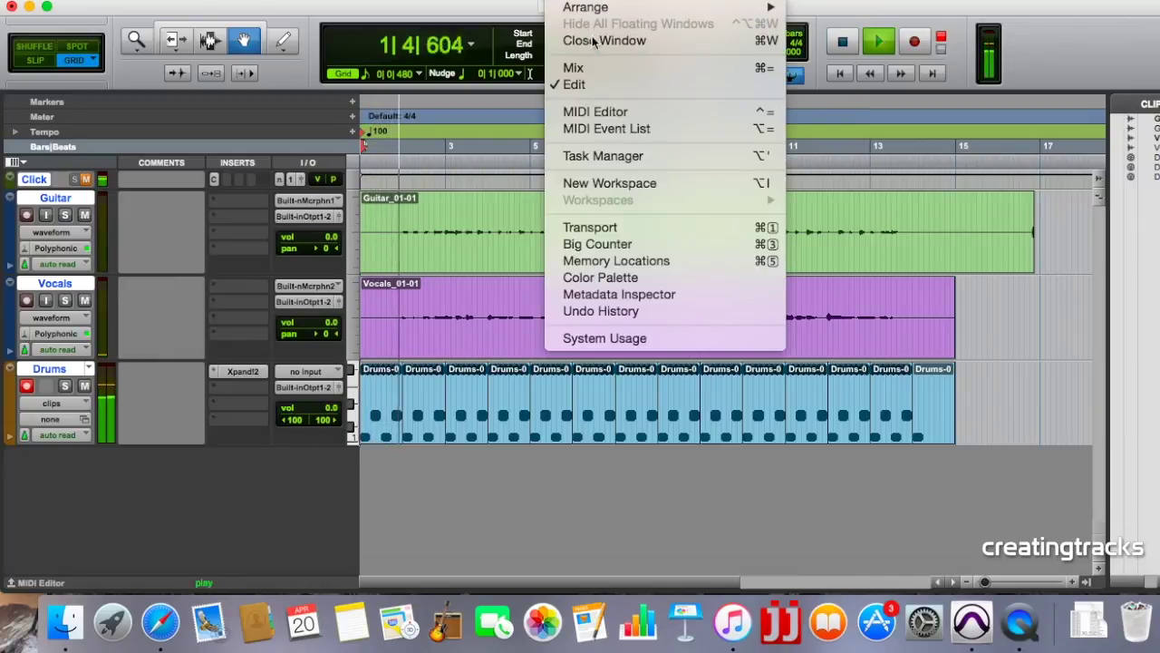
pyautogui.click(595, 65)
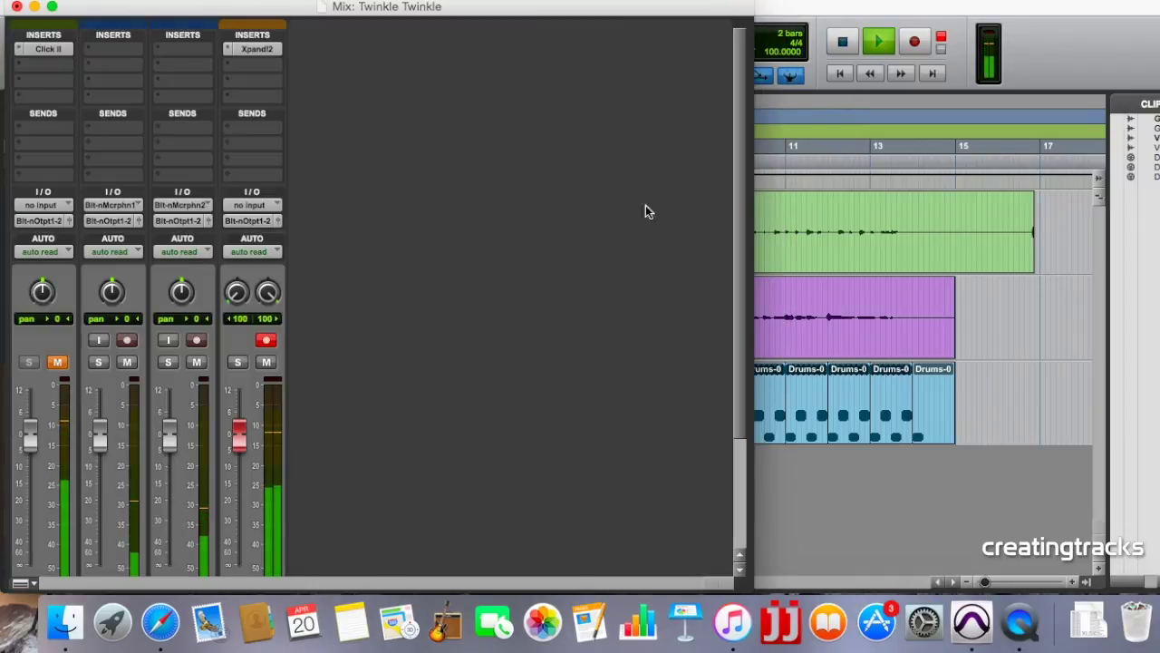
# Step: Pull the Drums fader down to -15.3 dB, then stop playback in the Edit window
pyautogui.click(743, 201)
pyautogui.moveTo(744, 201); pyautogui.dragTo(740, 319)
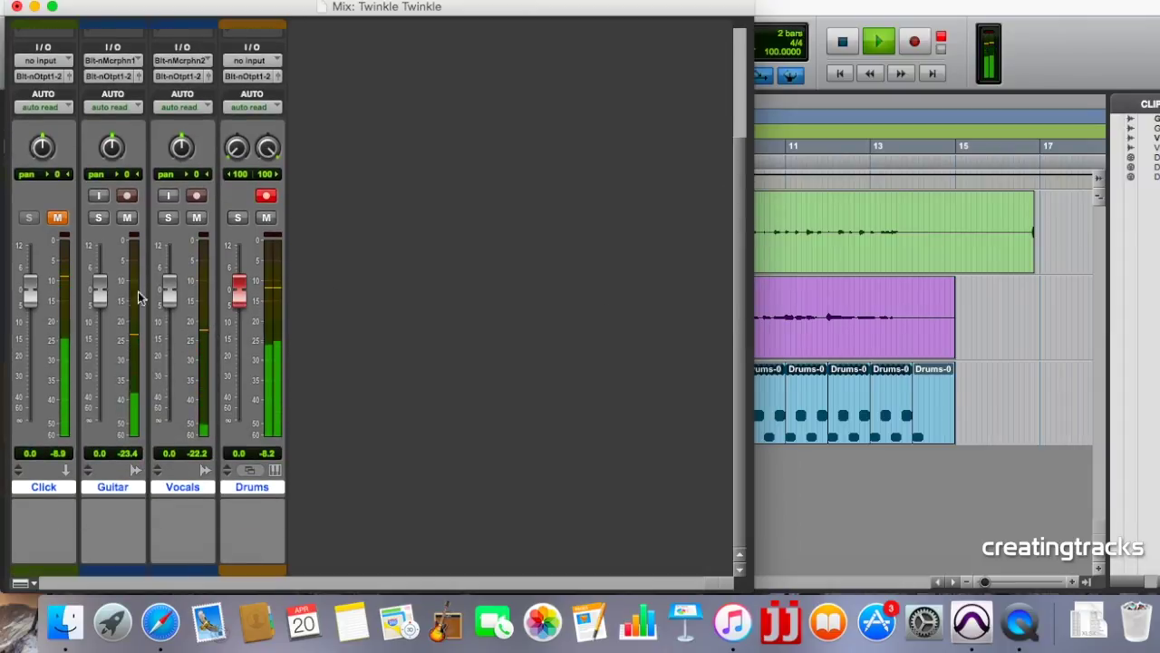
pyautogui.click(241, 294)
pyautogui.moveTo(241, 295); pyautogui.dragTo(235, 339)
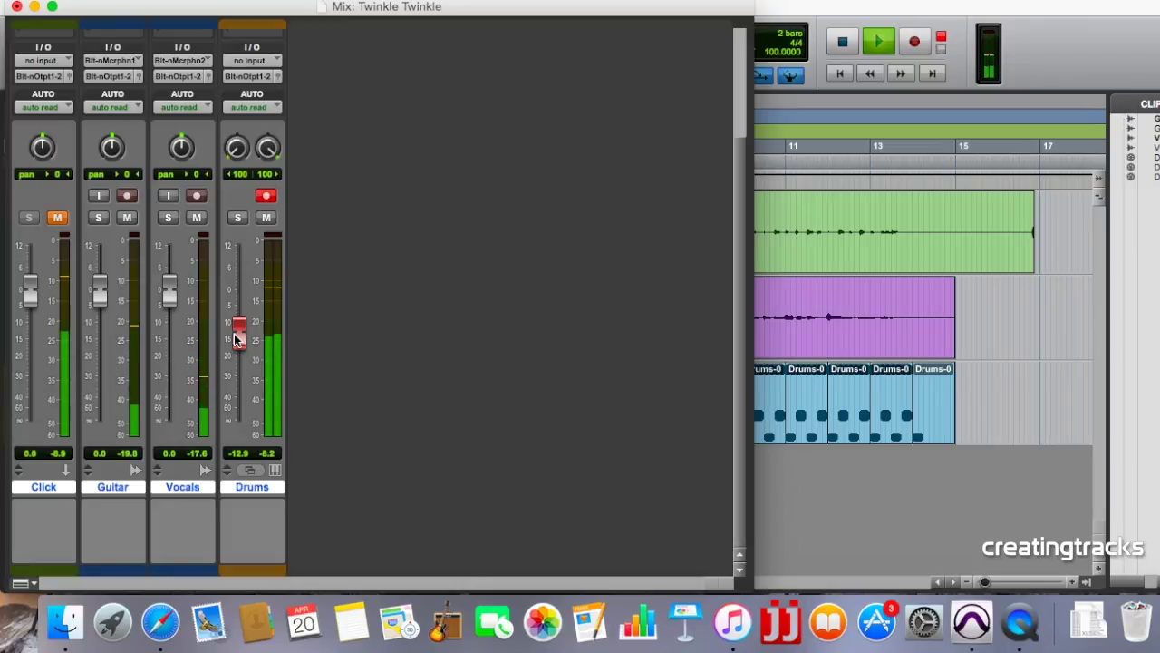
pyautogui.moveTo(237, 337)
pyautogui.mouseDown()
pyautogui.moveTo(239, 359)
pyautogui.moveTo(238, 347)
pyautogui.mouseUp()
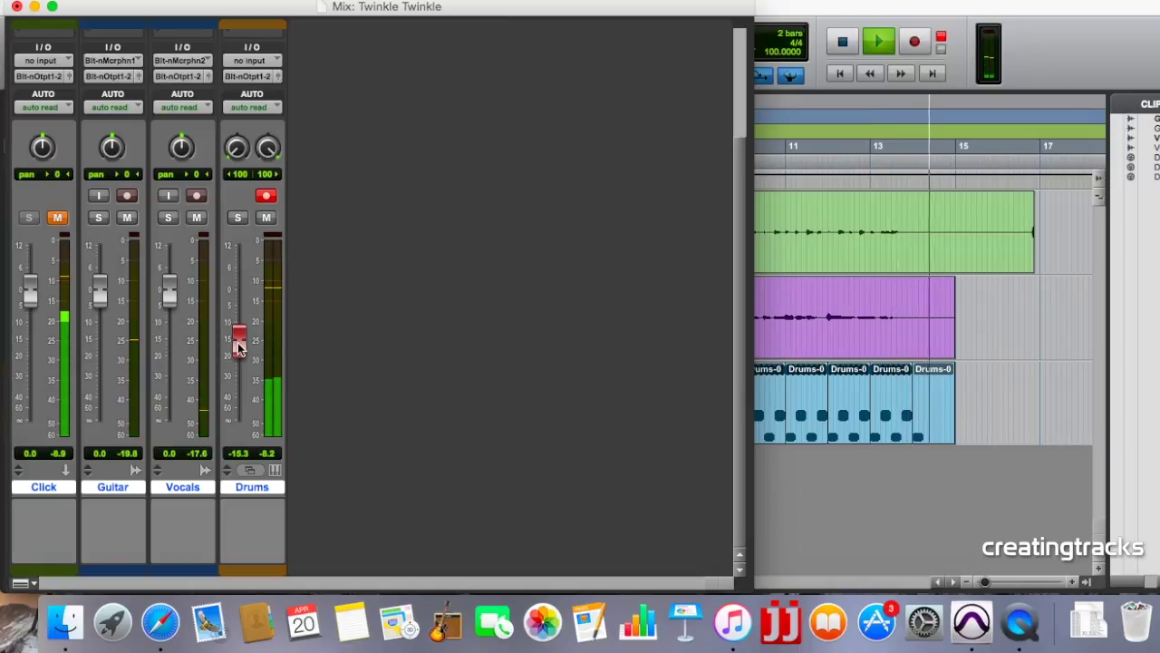
pyautogui.click(796, 65)
pyautogui.click(845, 44)
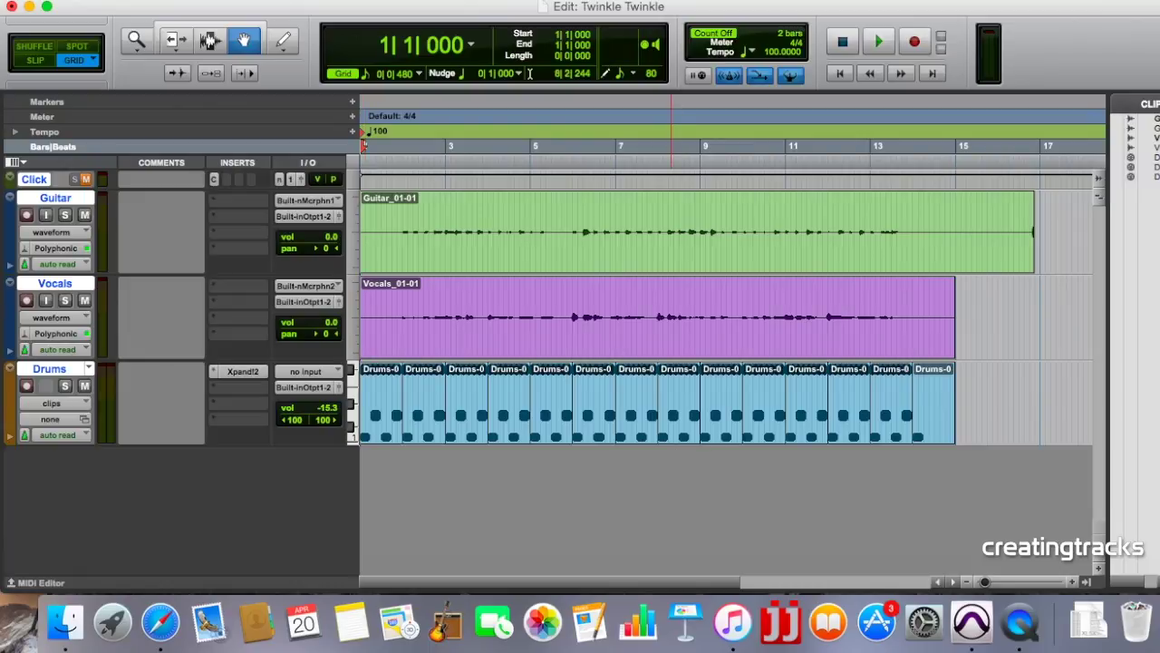
# Step: Turn on the Smart Tool for combined trim, select and grab editing
pyautogui.click(567, 0)
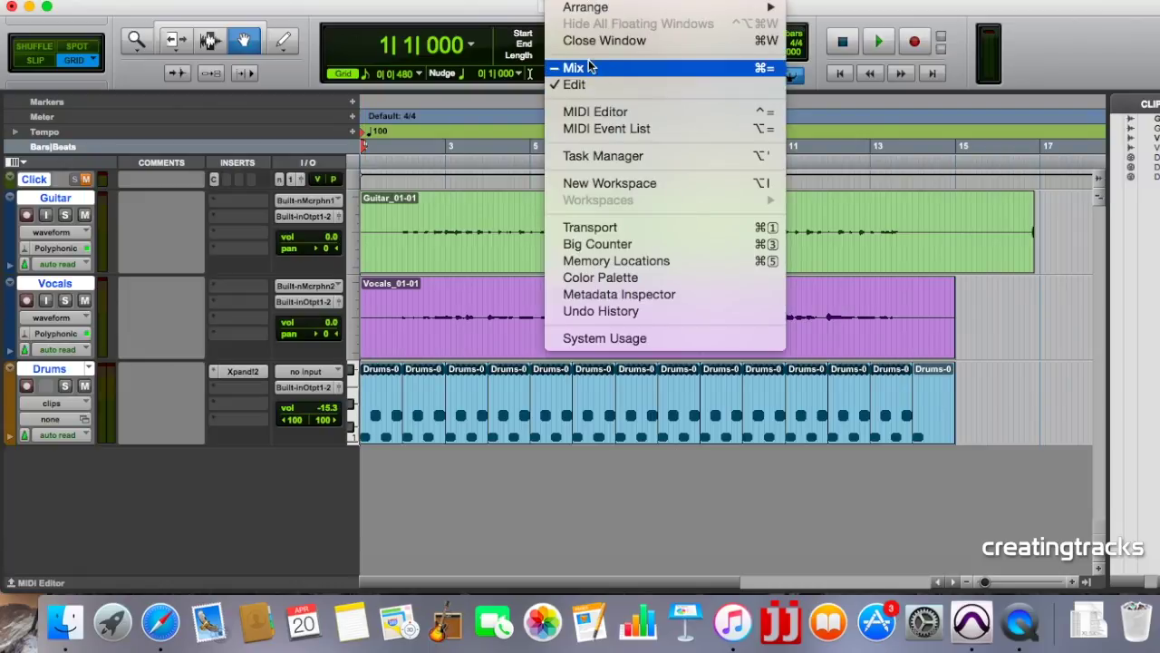
pyautogui.press('Escape')
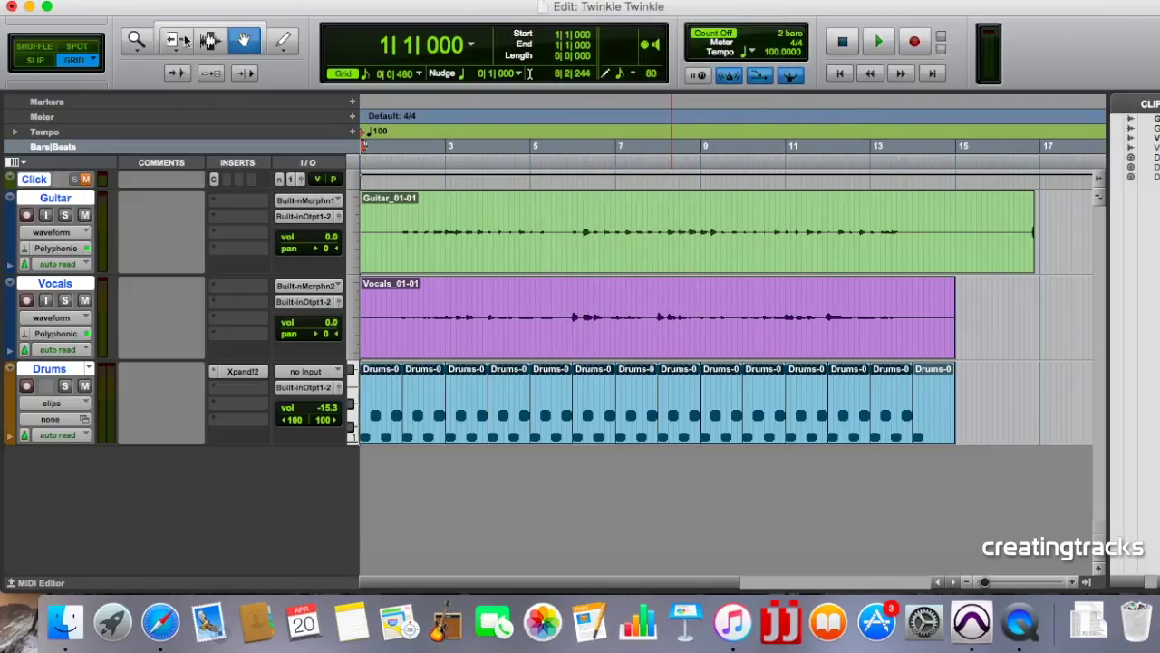
pyautogui.click(245, 41)
pyautogui.click(222, 32)
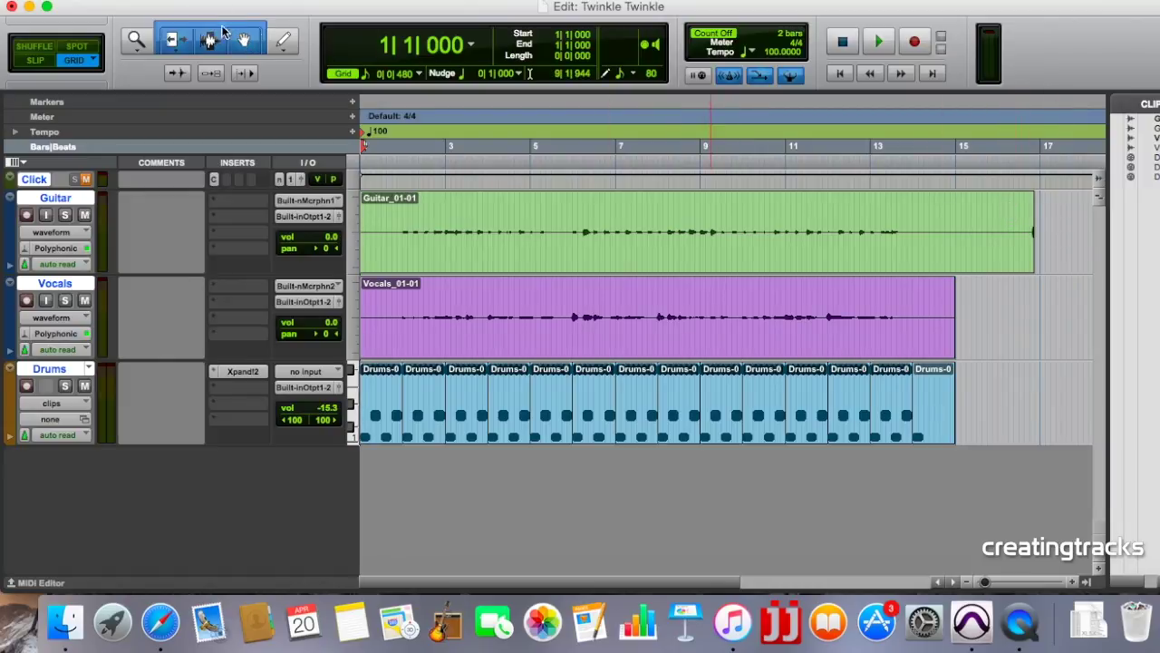
# Step: Listen to the Guitar track's ending from near bar 16
pyautogui.click(1004, 217)
pyautogui.click(882, 47)
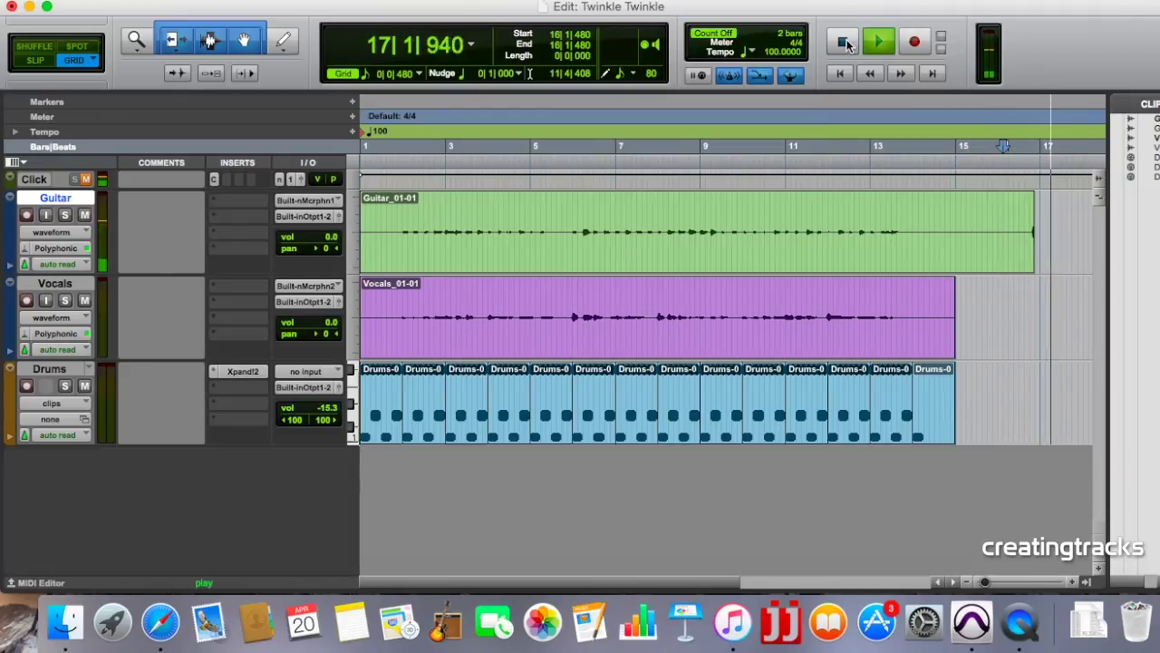
pyautogui.click(843, 42)
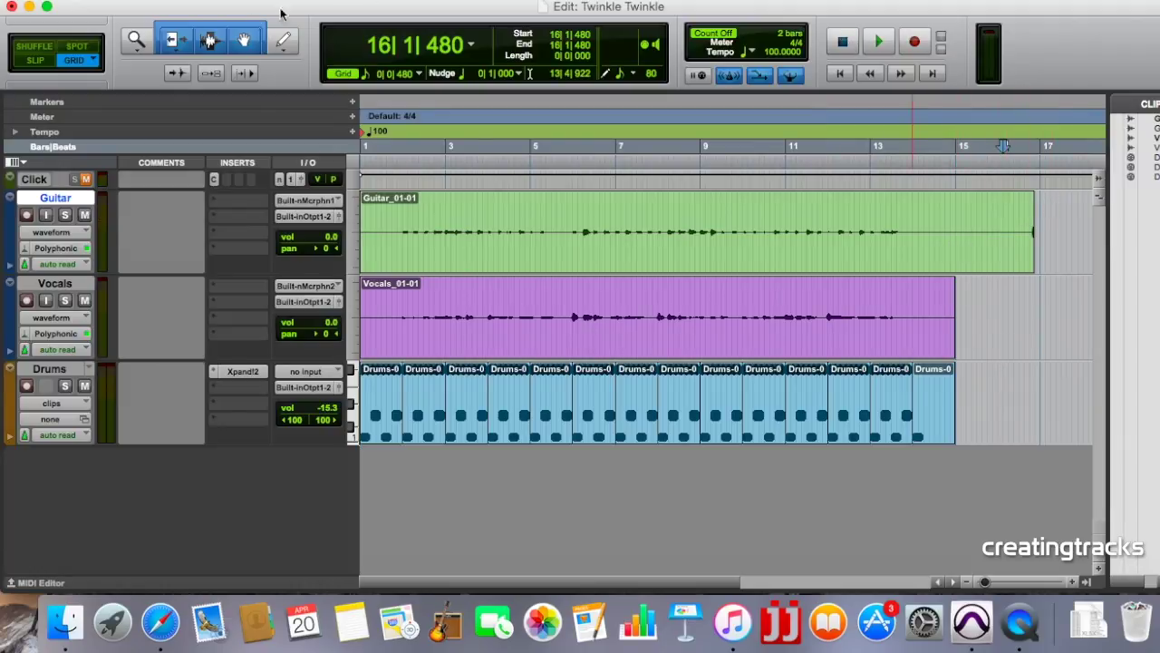
# Step: Trim the Guitar clip's end back to bar 15 and audition from bar 13
pyautogui.click(1032, 222)
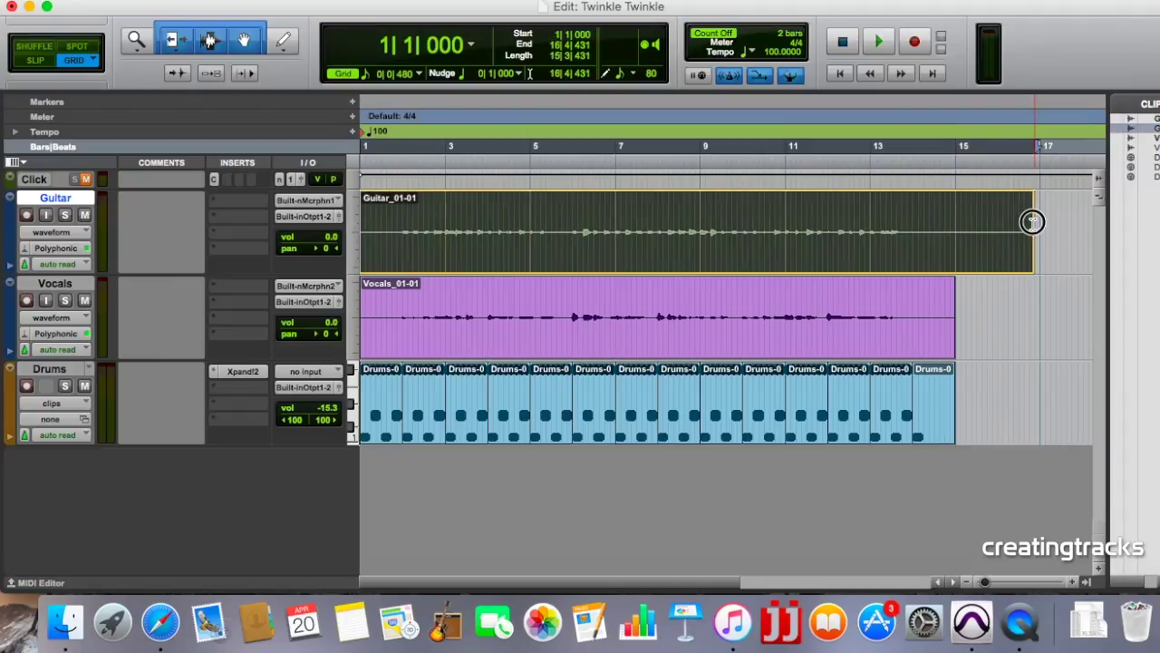
pyautogui.moveTo(1033, 222); pyautogui.dragTo(956, 229)
pyautogui.click(871, 226)
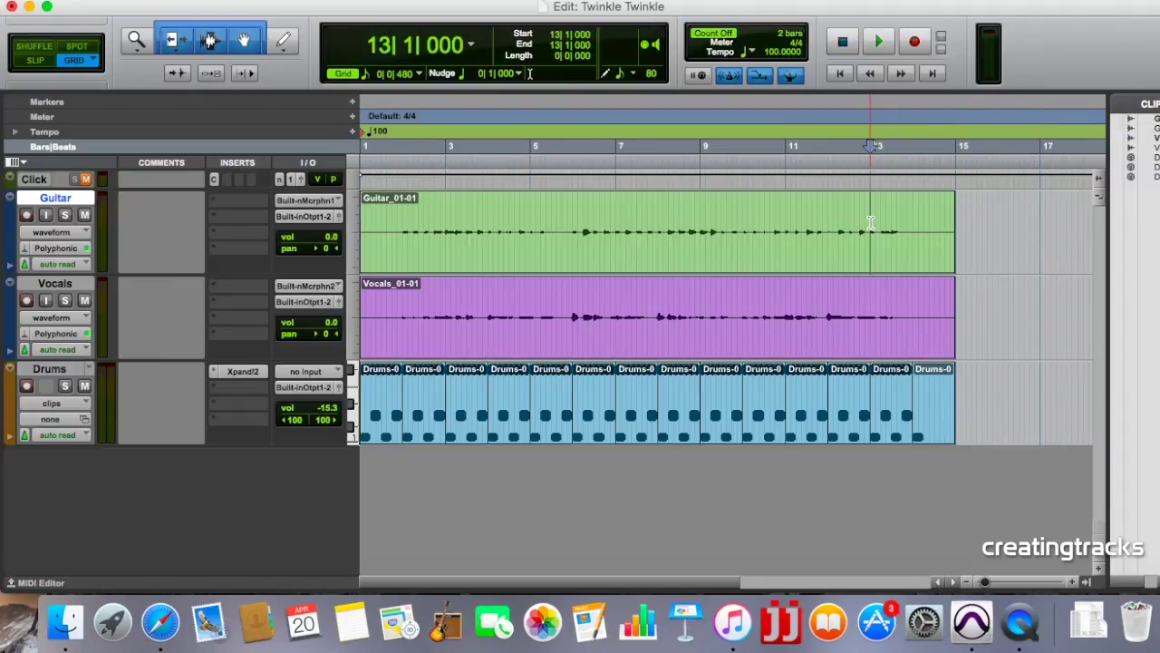
pyautogui.click(885, 43)
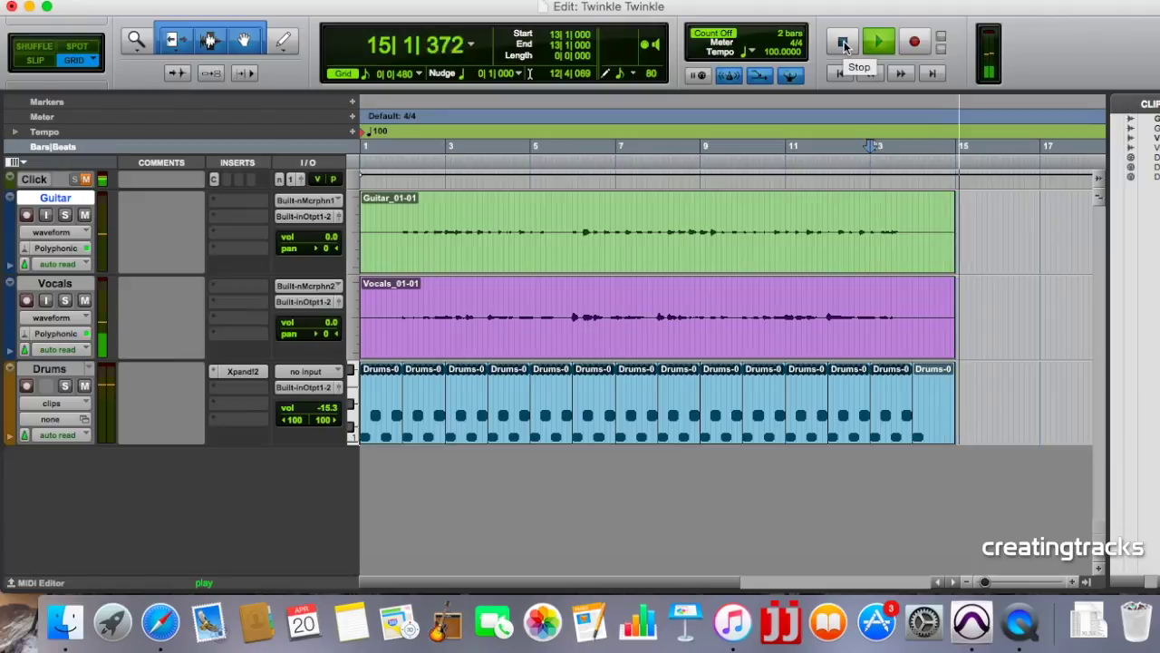
pyautogui.click(843, 44)
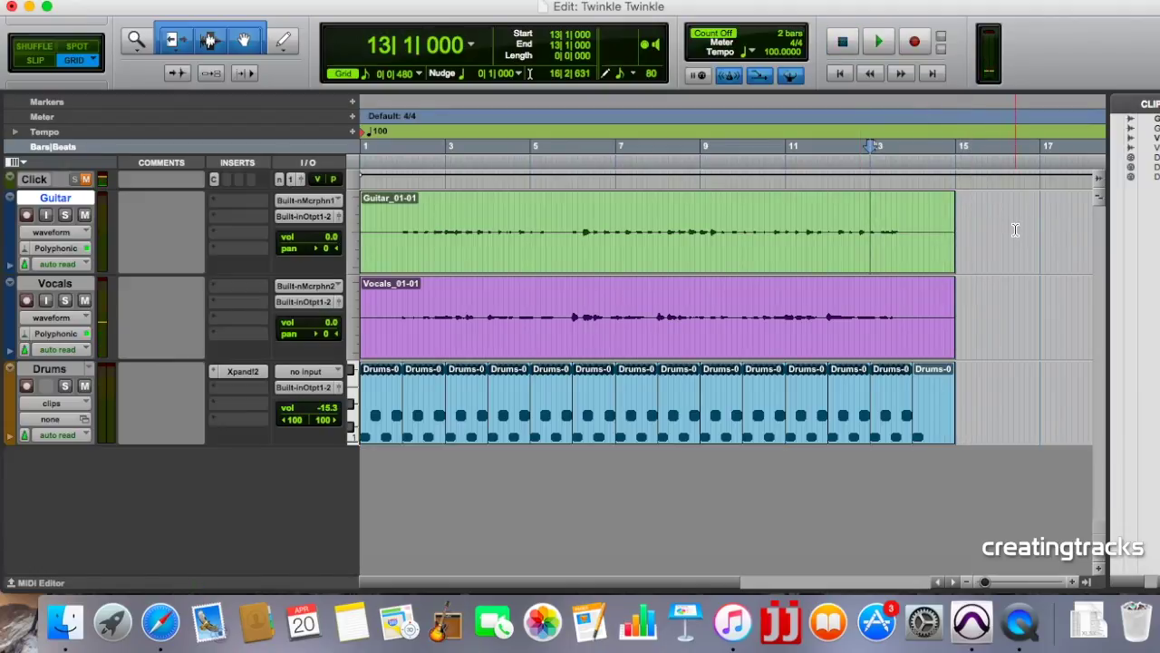
# Step: Trim the Vocals_01-01 and Guitar clip ends to just after bar 14
pyautogui.click(950, 309)
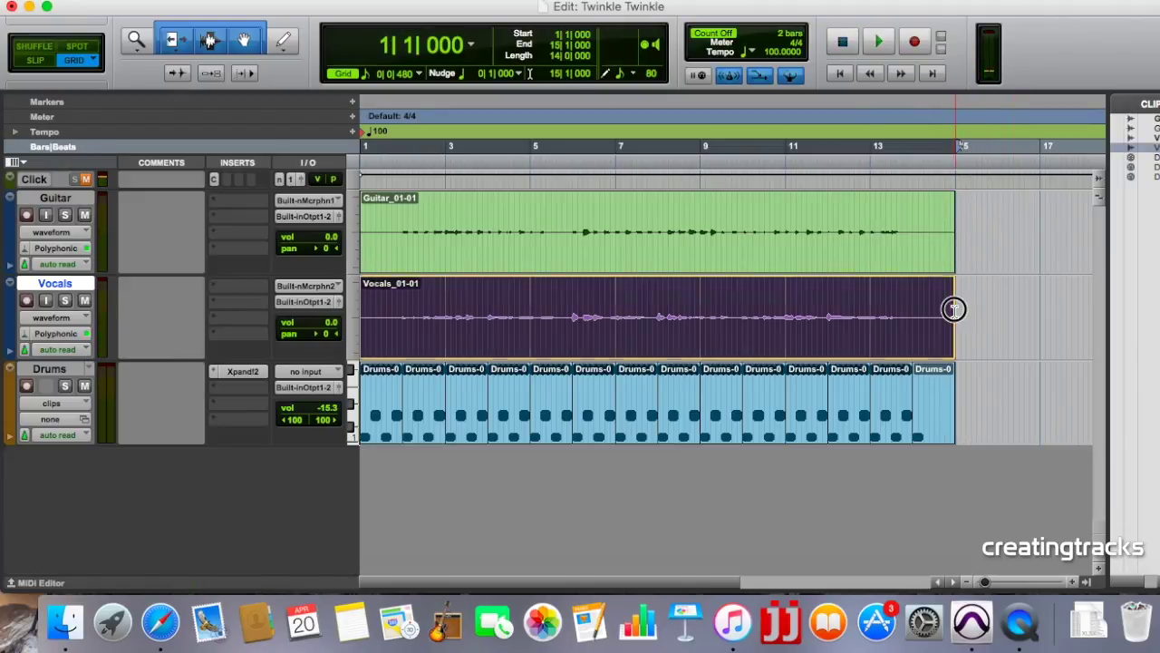
pyautogui.moveTo(939, 311); pyautogui.dragTo(918, 315)
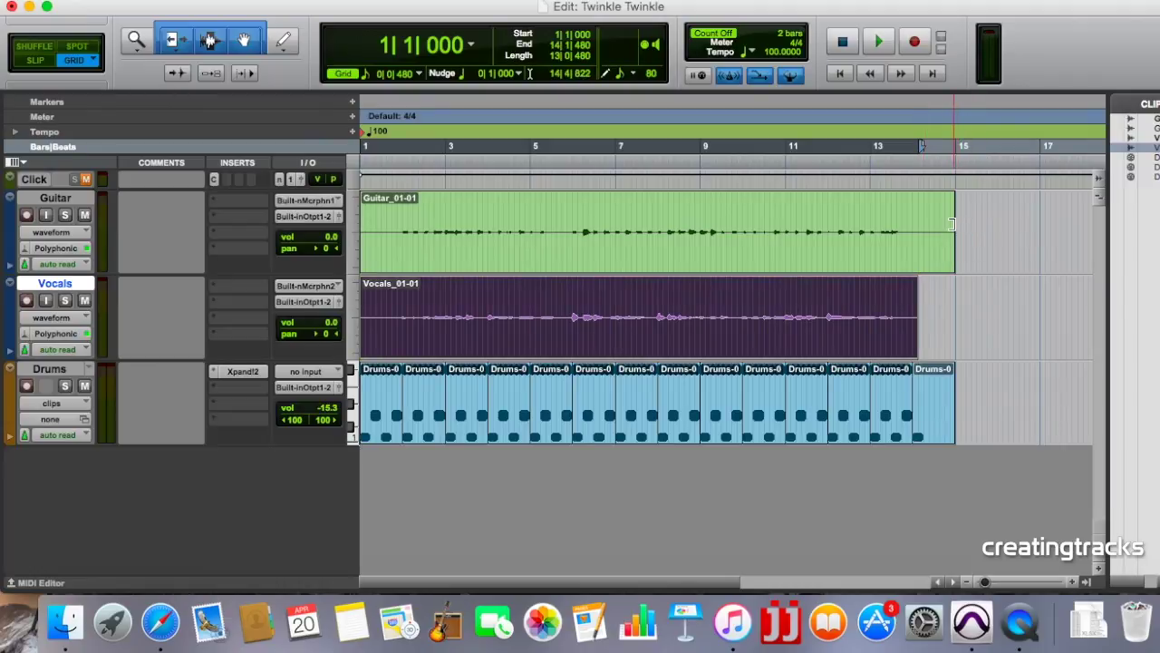
pyautogui.moveTo(954, 224); pyautogui.dragTo(918, 224)
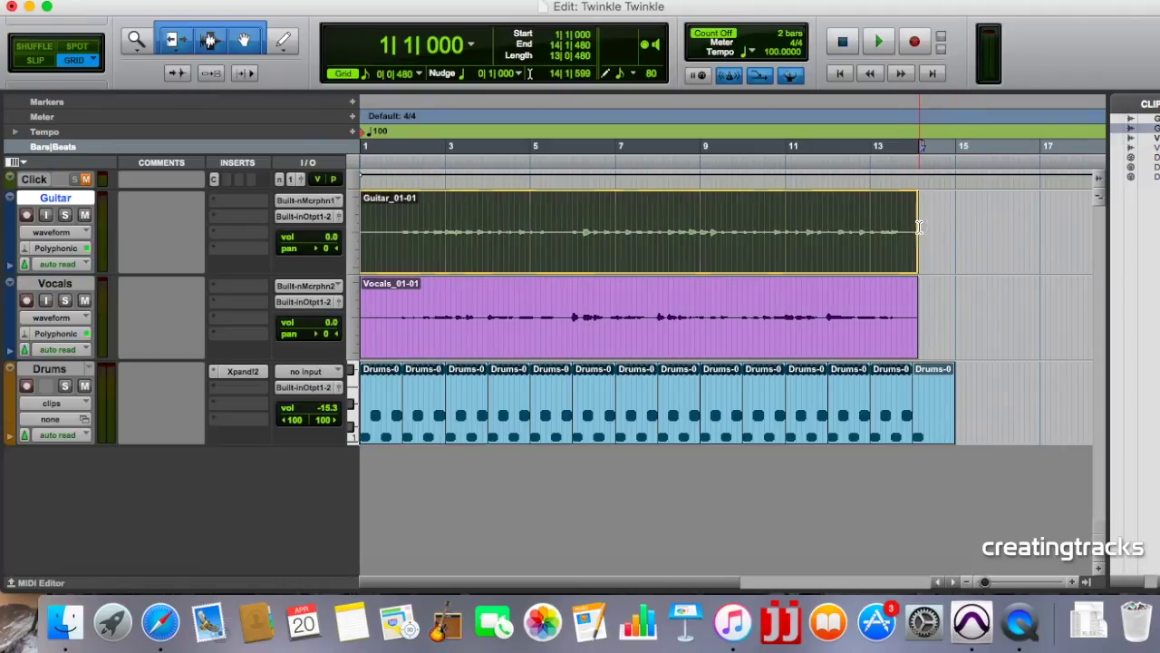
pyautogui.click(843, 74)
pyautogui.press('space')
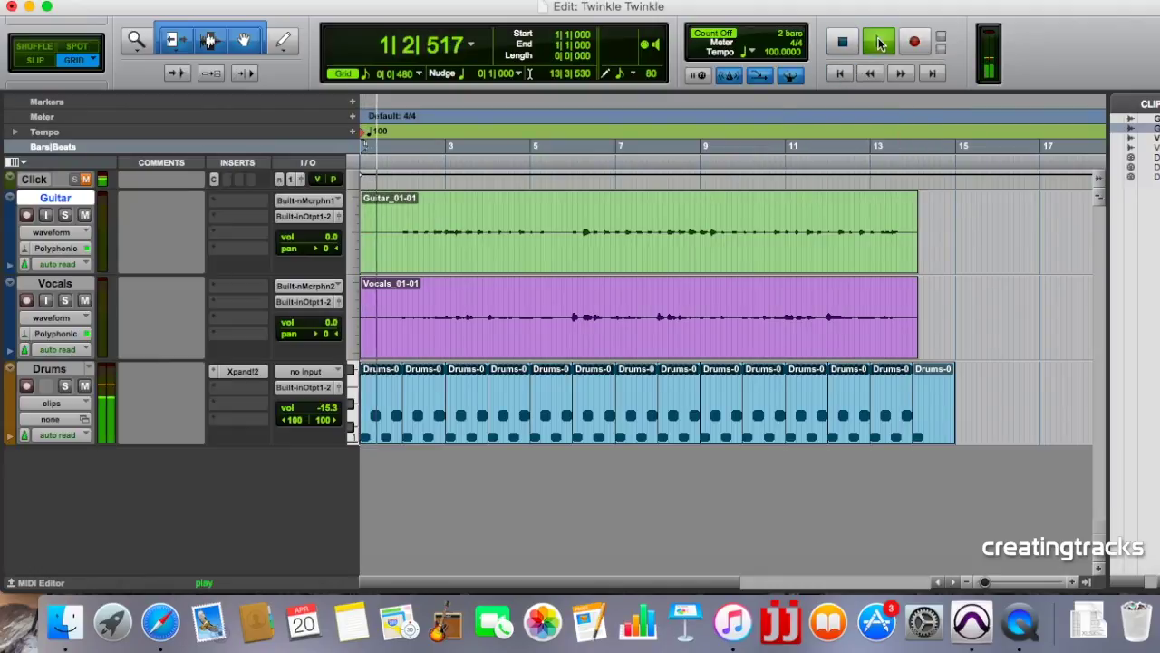
pyautogui.press('space')
pyautogui.press('space')
pyautogui.click(880, 204)
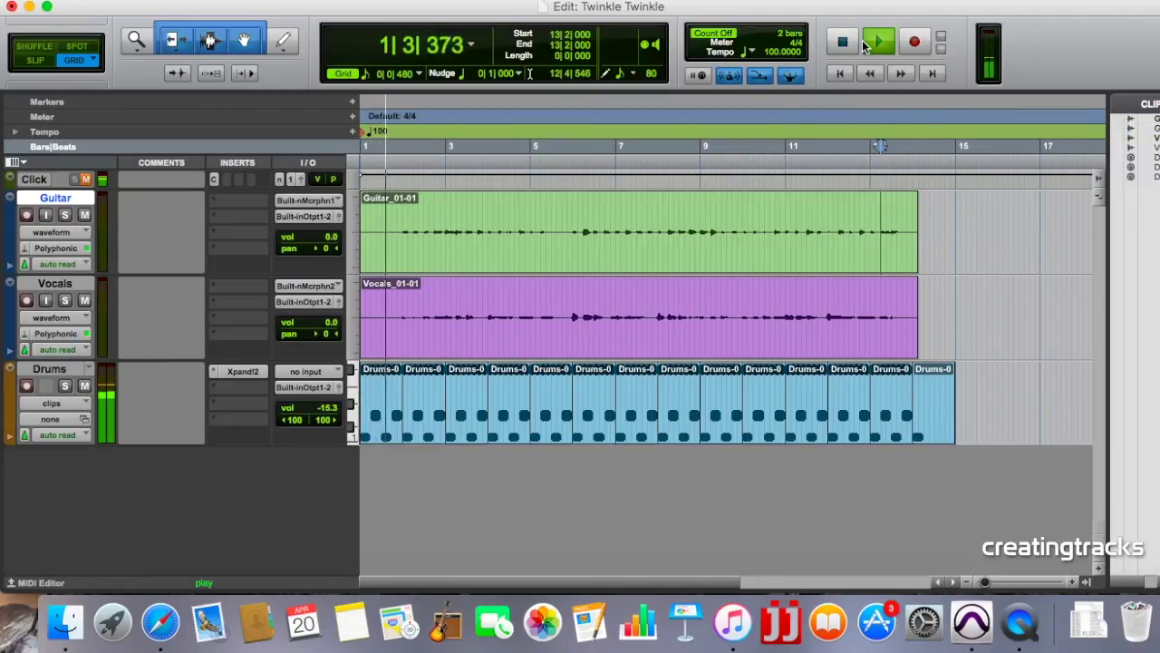
pyautogui.click(848, 49)
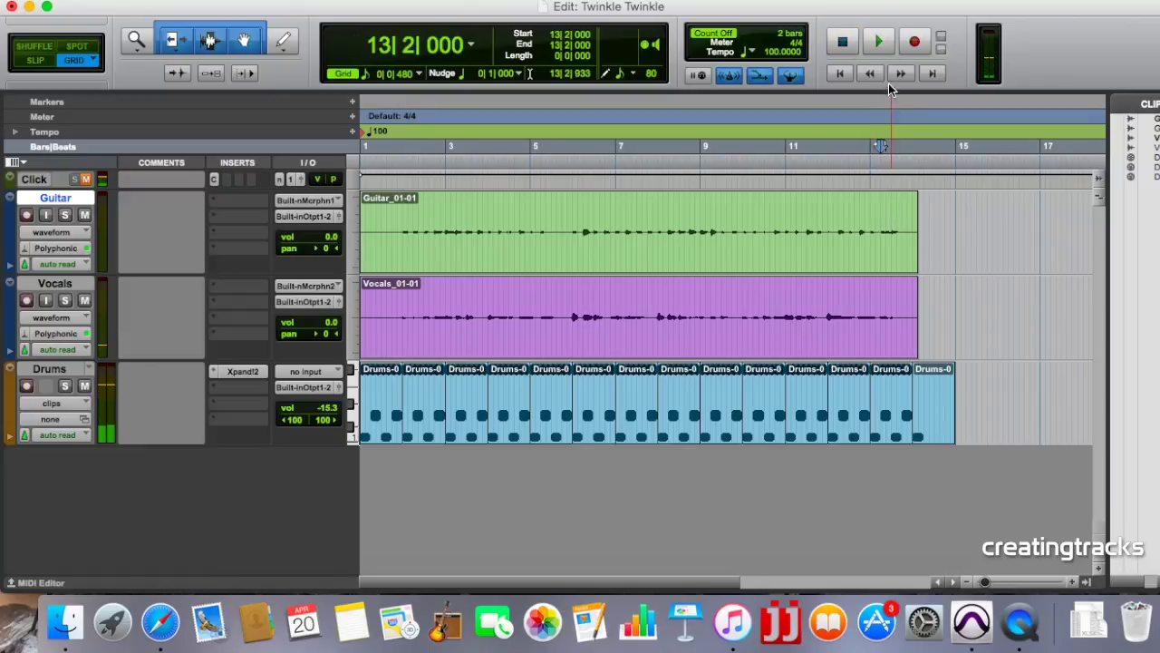
pyautogui.click(883, 40)
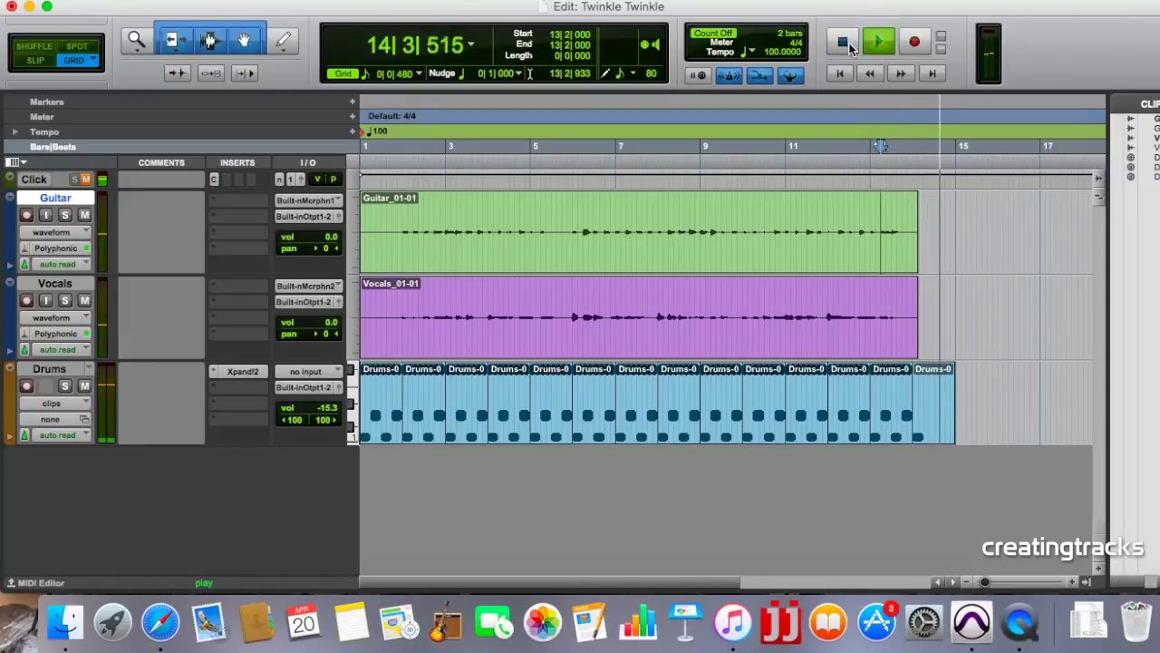
pyautogui.click(845, 43)
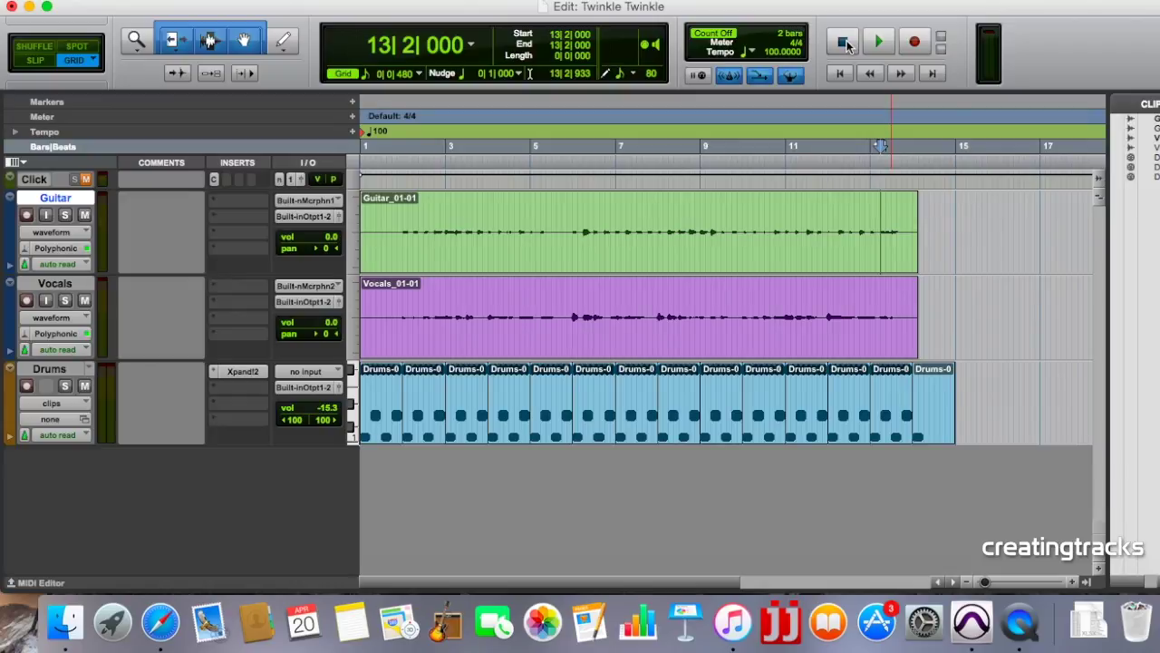
pyautogui.click(844, 42)
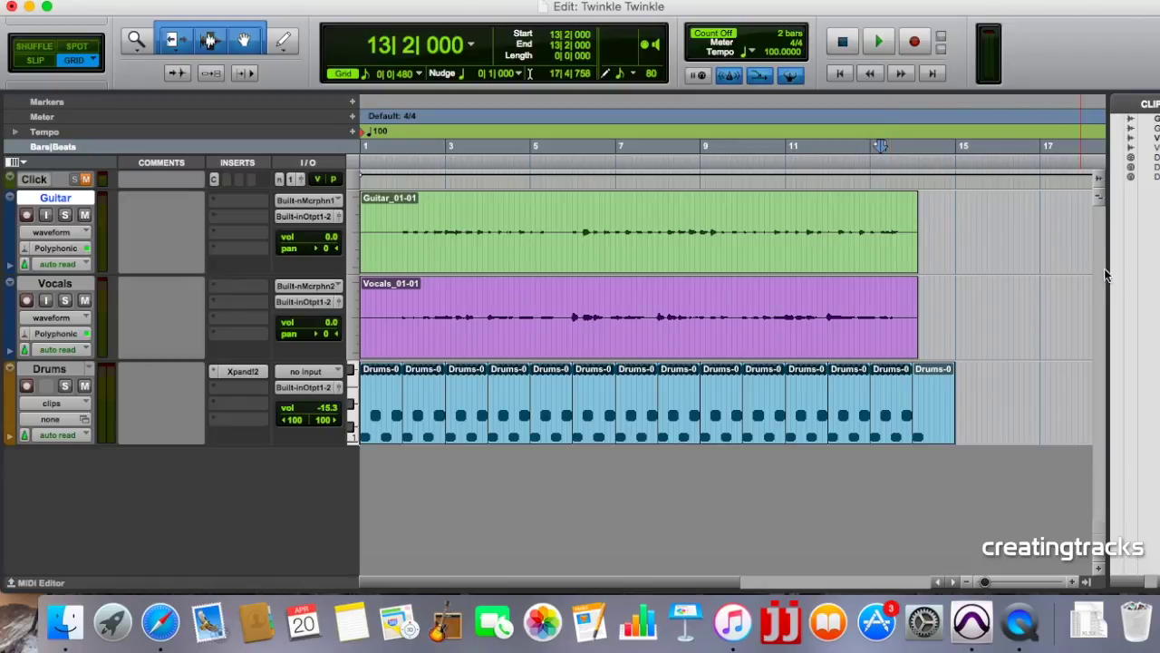
pyautogui.click(384, 422)
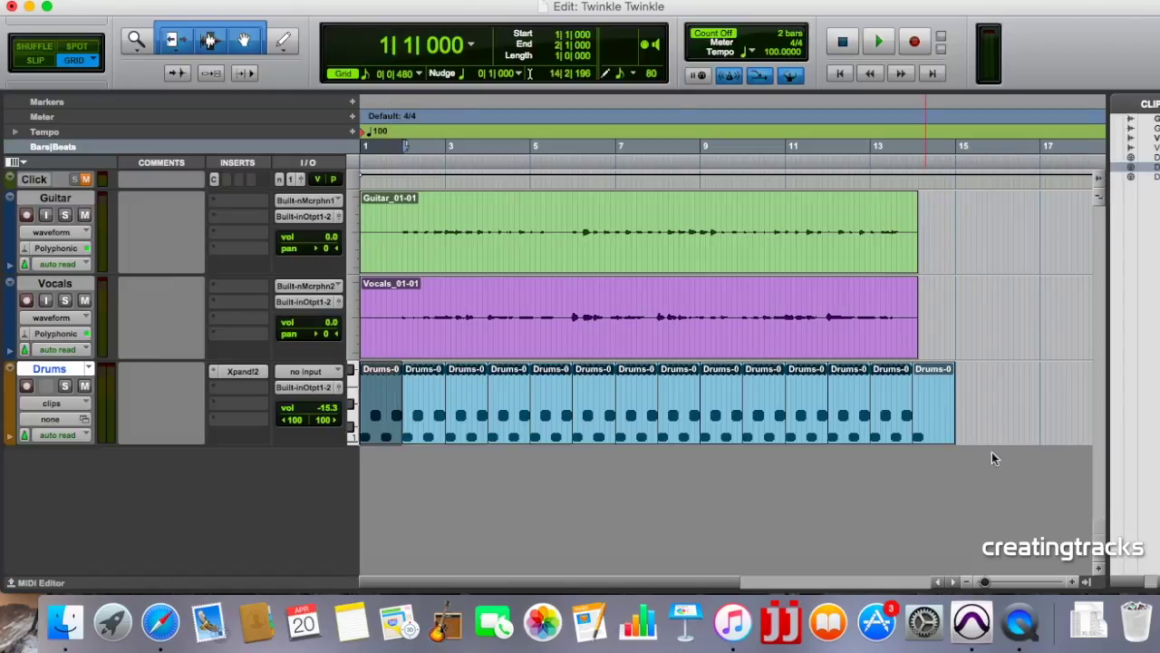
# Step: Select all Drums clips and bounce the mix as 16-bit, 44.1 kHz WAV 'Twinkle Twinkle v2'
pyautogui.keyDown('shift'); pyautogui.click(931, 430); pyautogui.keyUp('shift')
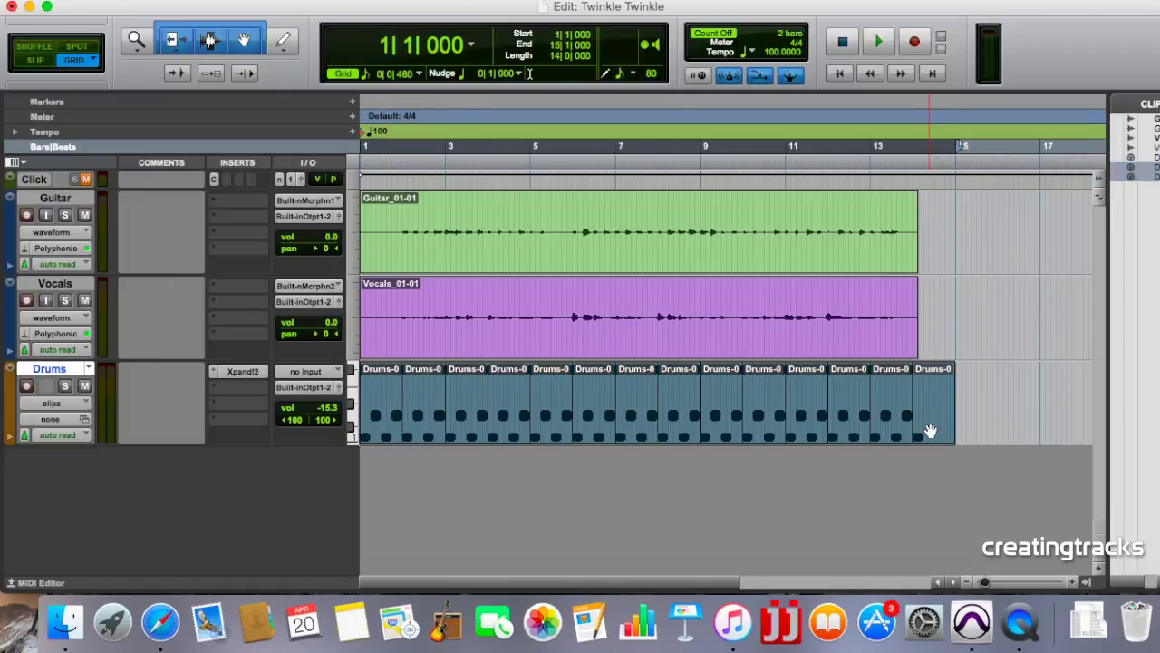
pyautogui.click(164, 0)
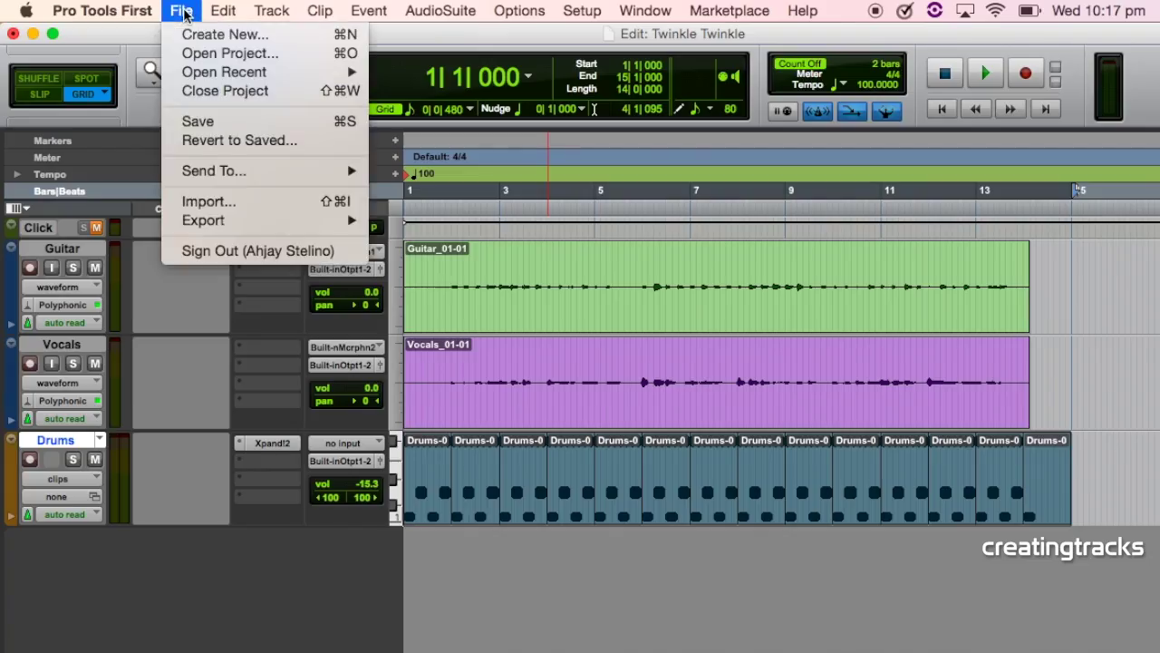
pyautogui.moveTo(227, 219)
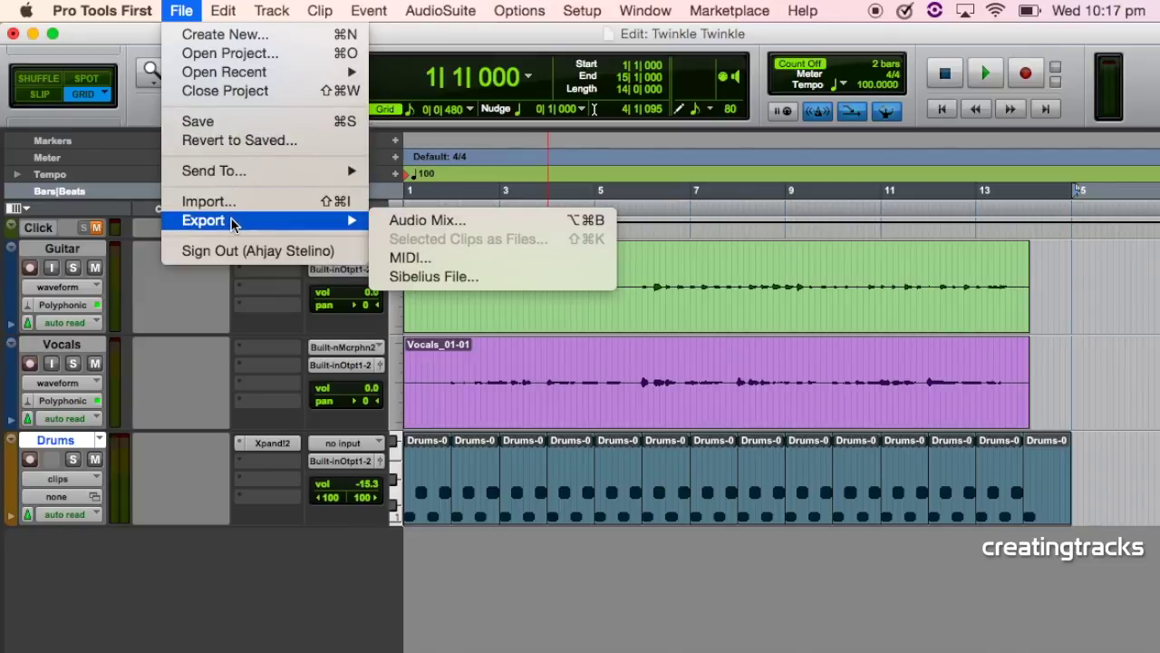
pyautogui.click(429, 223)
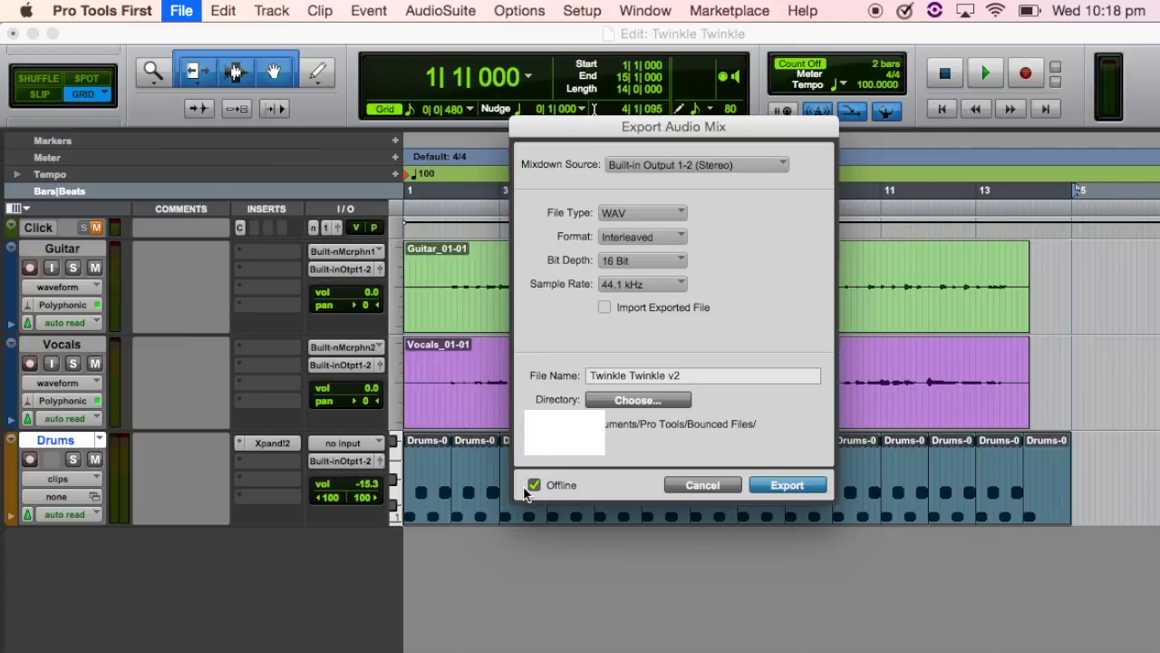
pyautogui.click(789, 486)
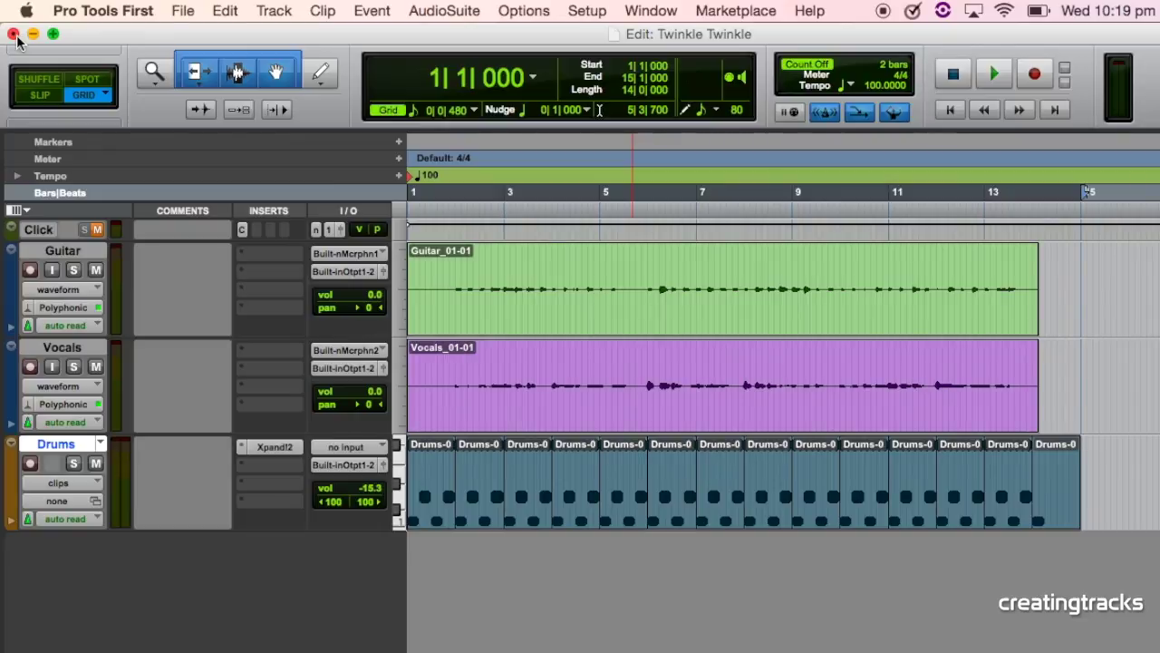
# Step: Close the Pro Tools Edit and Mix windows and rewind Twinkle Twinkle v2 in the iTunes mini player
pyautogui.click(13, 34)
pyautogui.click(18, 35)
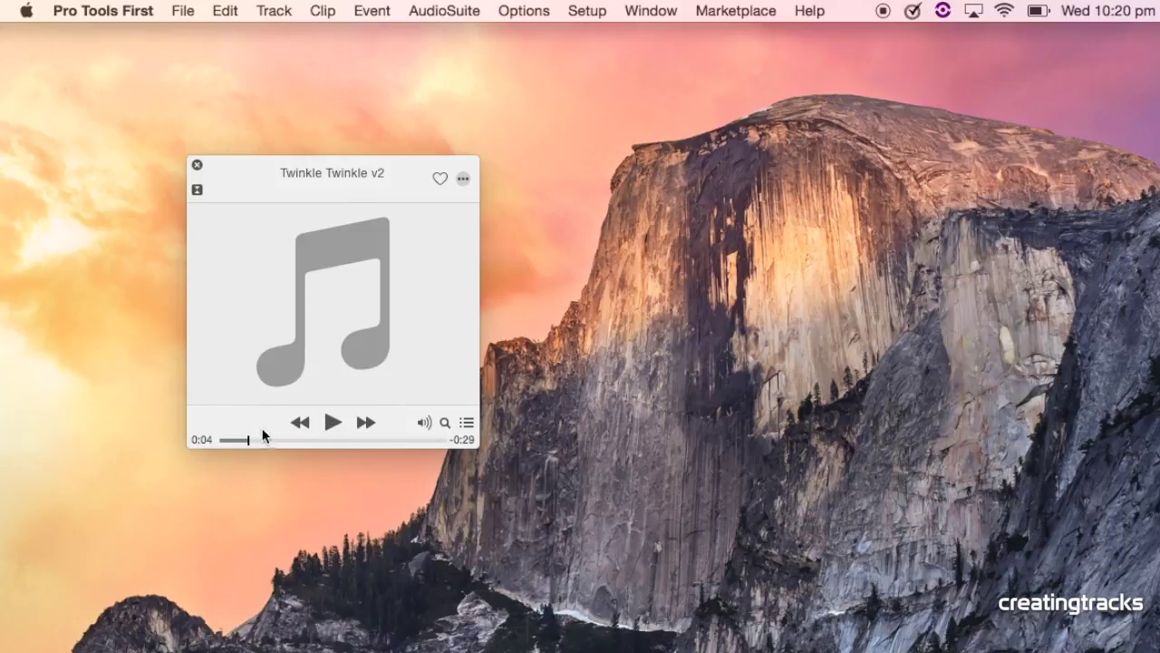
pyautogui.click(222, 439)
pyautogui.click(300, 423)
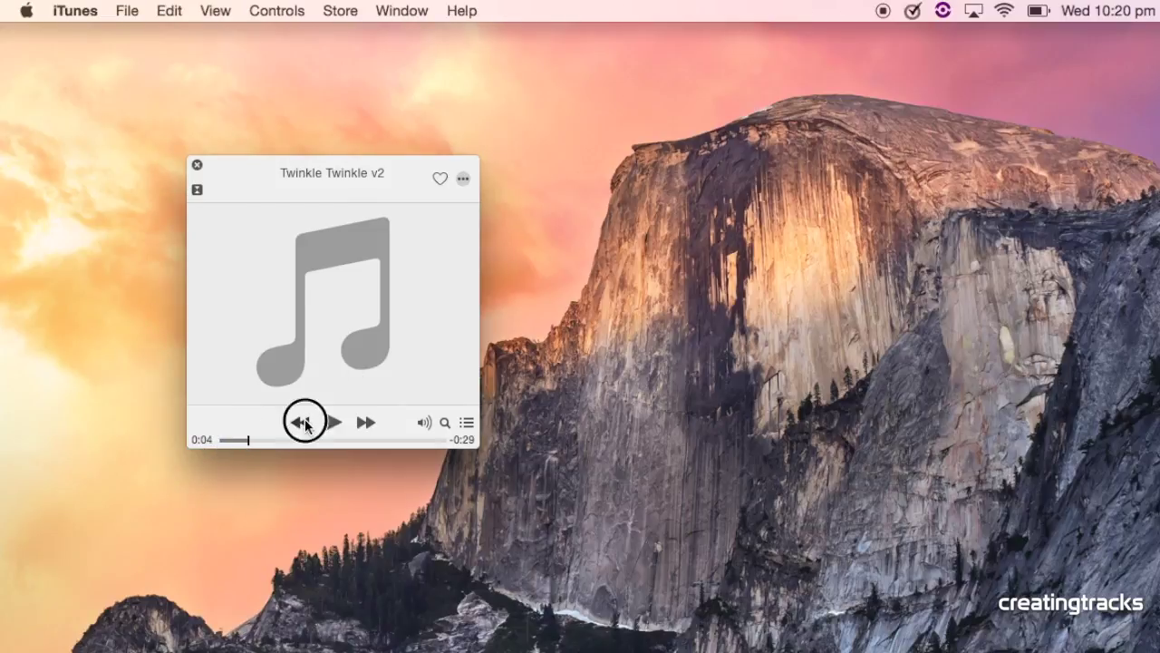